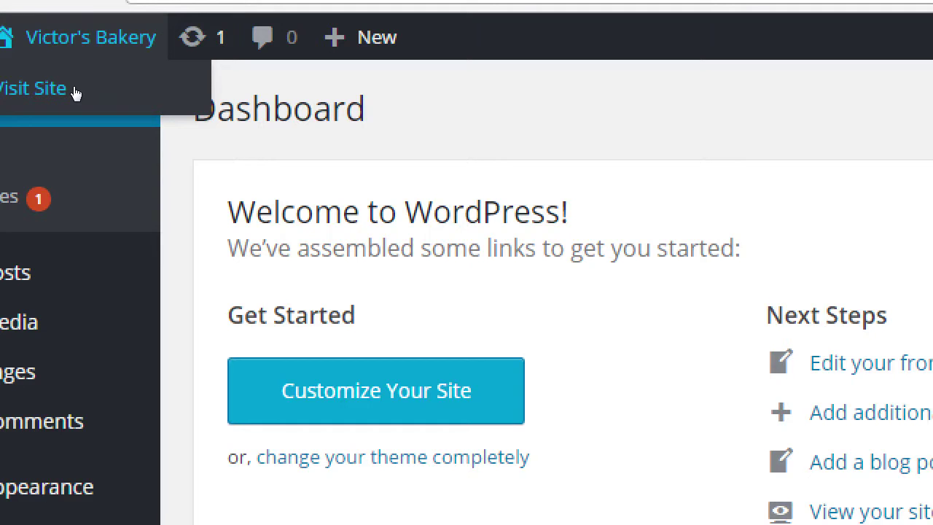
Visit the Victor's Bakery site and examine its home page content, navigation and sidebar sections
{"action": "left_click", "coordinate": [64, 92]}
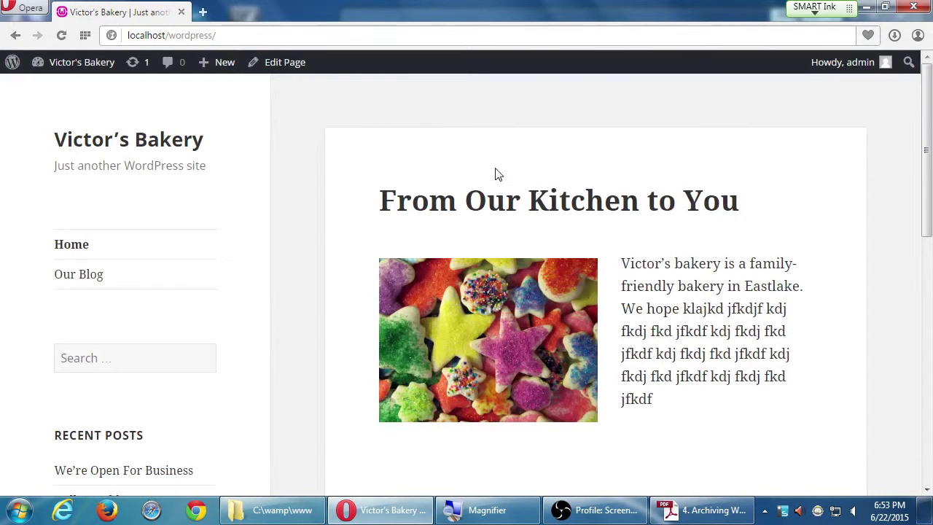
{"action": "scroll", "coordinate": [500, 181], "scroll_direction": "down", "scroll_amount": 3}
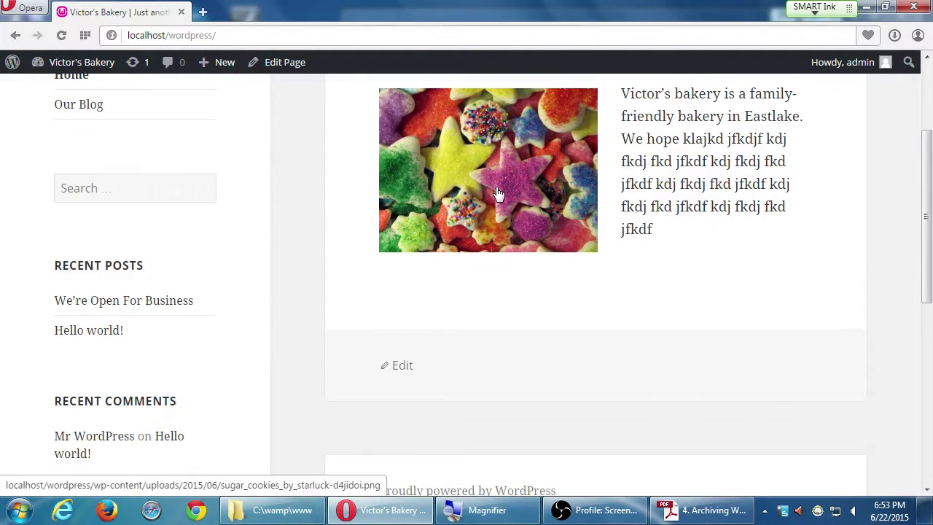
{"action": "scroll", "coordinate": [498, 193], "scroll_direction": "down", "scroll_amount": 3}
{"action": "scroll", "coordinate": [503, 202], "scroll_direction": "up", "scroll_amount": 3}
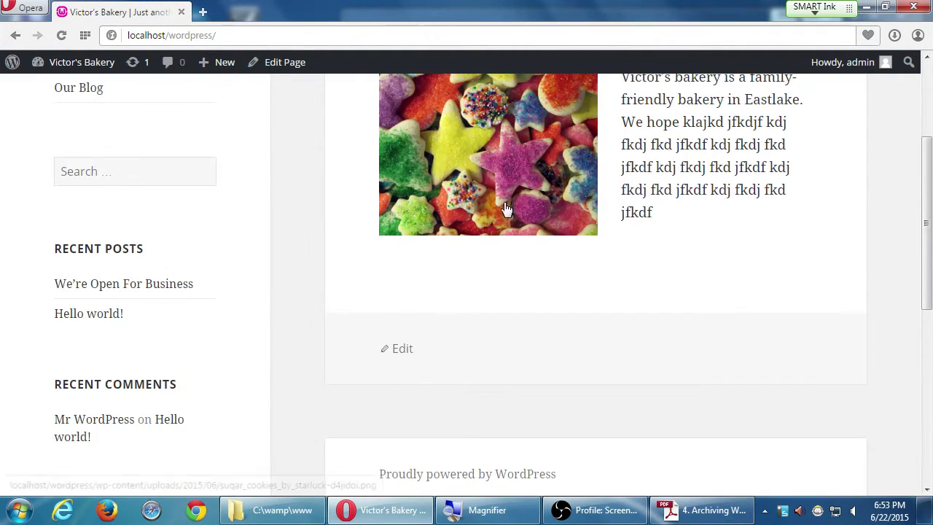
{"action": "scroll", "coordinate": [506, 208], "scroll_direction": "up", "scroll_amount": 3}
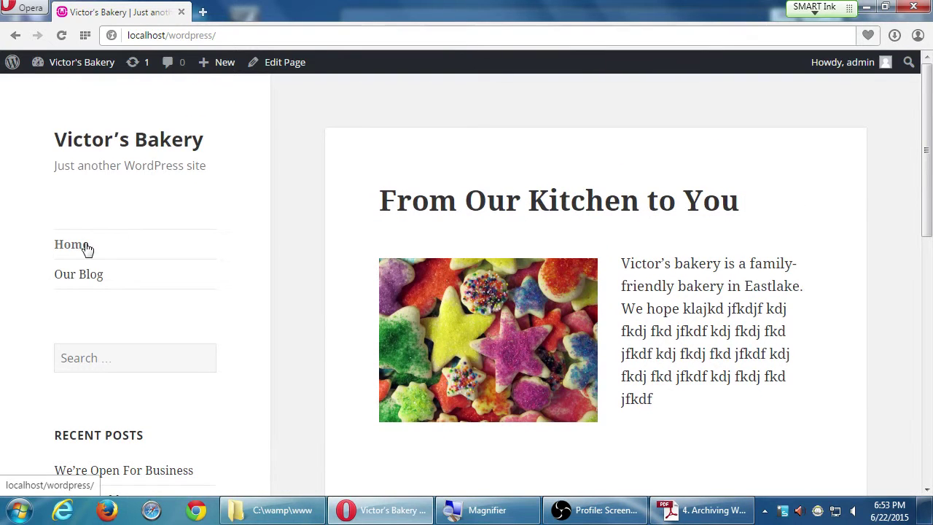
{"action": "scroll", "coordinate": [263, 328], "scroll_direction": "down", "scroll_amount": 1}
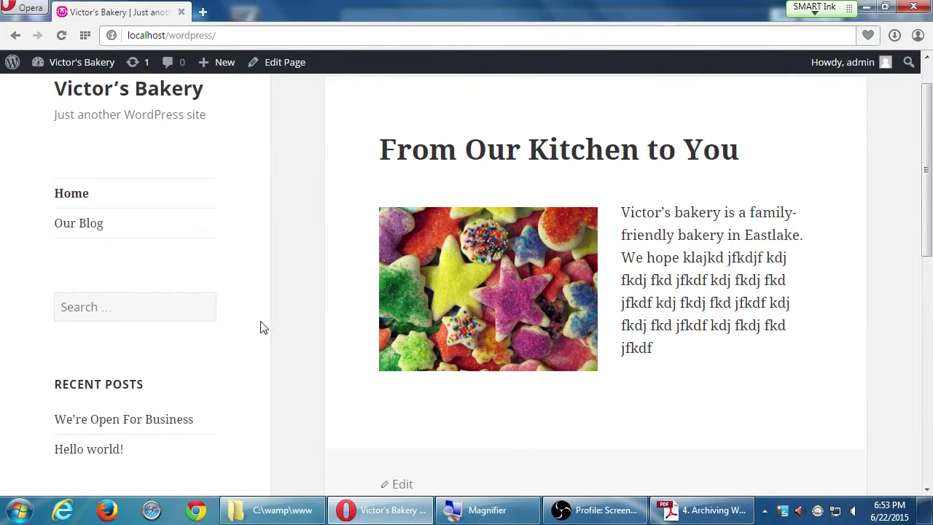
{"action": "scroll", "coordinate": [263, 328], "scroll_direction": "down", "scroll_amount": 2}
{"action": "scroll", "coordinate": [211, 410], "scroll_direction": "down", "scroll_amount": 1}
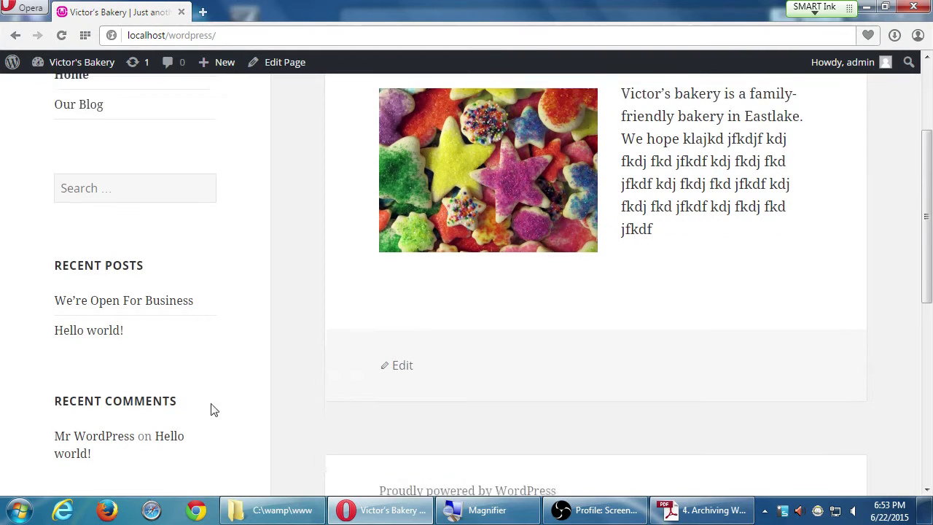
{"action": "scroll", "coordinate": [261, 402], "scroll_direction": "down", "scroll_amount": 2}
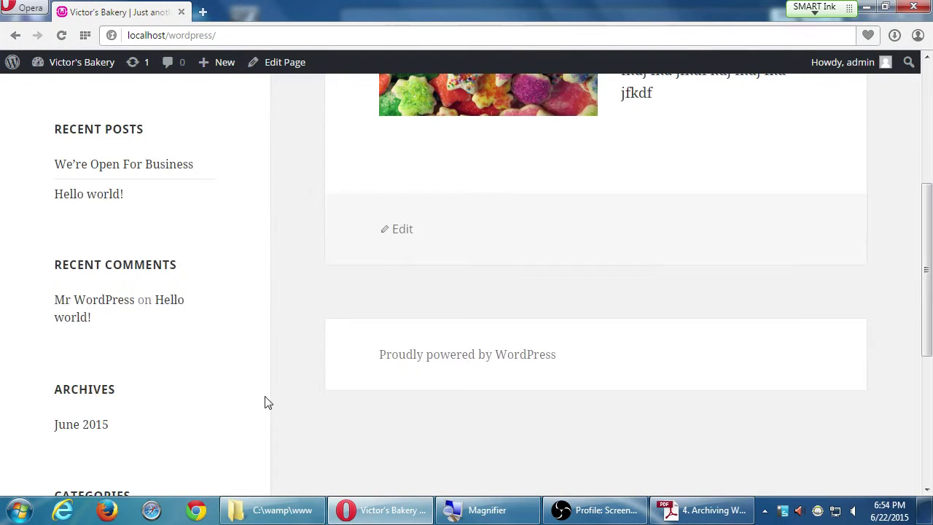
{"action": "scroll", "coordinate": [219, 393], "scroll_direction": "down", "scroll_amount": 3}
{"action": "scroll", "coordinate": [163, 487], "scroll_direction": "down", "scroll_amount": 1}
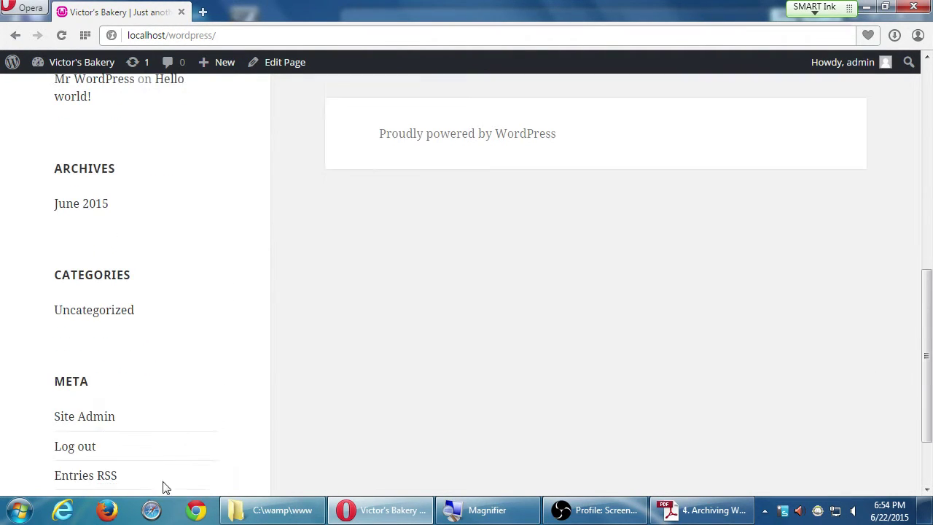
{"action": "scroll", "coordinate": [264, 484], "scroll_direction": "down", "scroll_amount": 1}
{"action": "scroll", "coordinate": [287, 466], "scroll_direction": "up", "scroll_amount": 8}
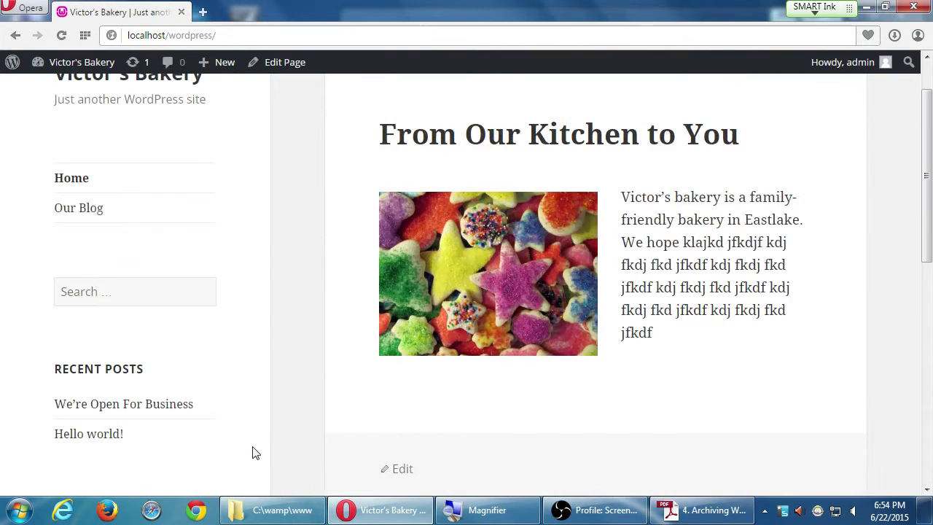
Open the Our Blog page, look through its posts and return to the Home page
{"action": "left_click", "coordinate": [93, 283]}
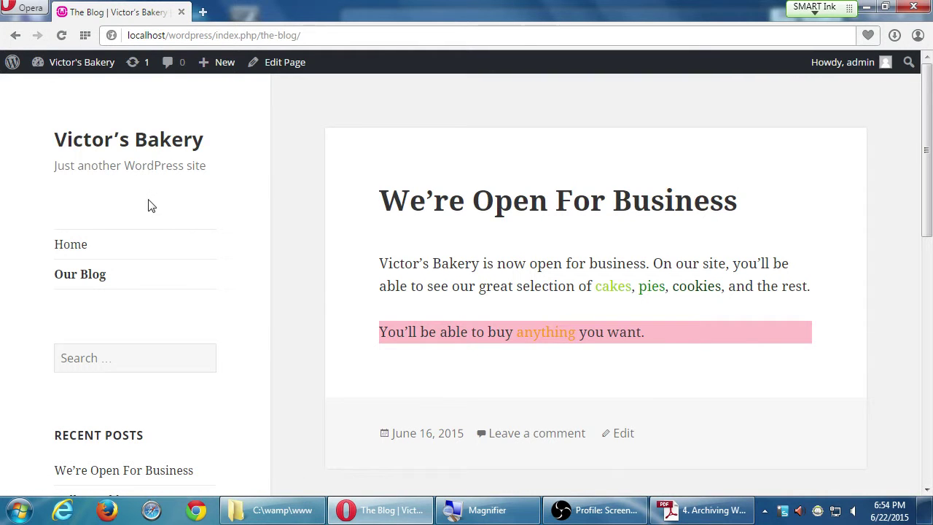
{"action": "scroll", "coordinate": [394, 269], "scroll_direction": "down", "scroll_amount": 4}
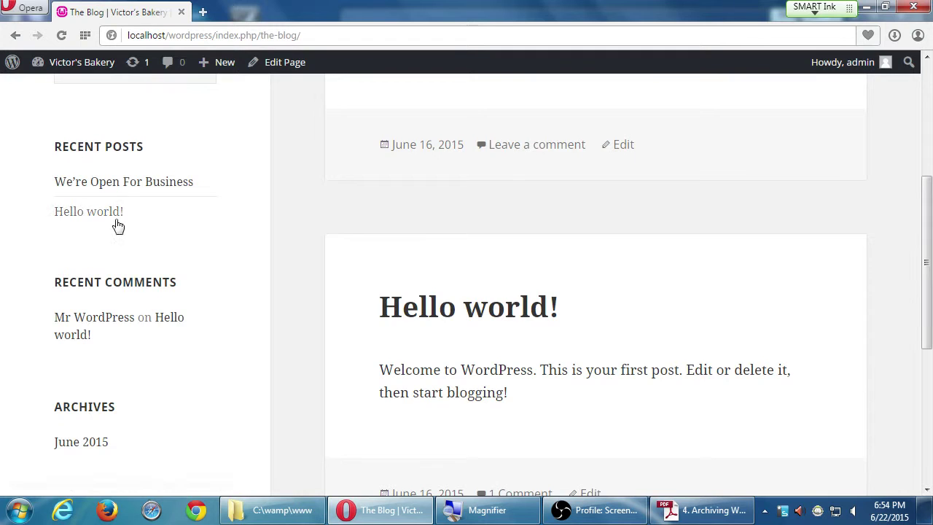
{"action": "scroll", "coordinate": [120, 233], "scroll_direction": "up", "scroll_amount": 1}
{"action": "scroll", "coordinate": [105, 233], "scroll_direction": "up", "scroll_amount": 2}
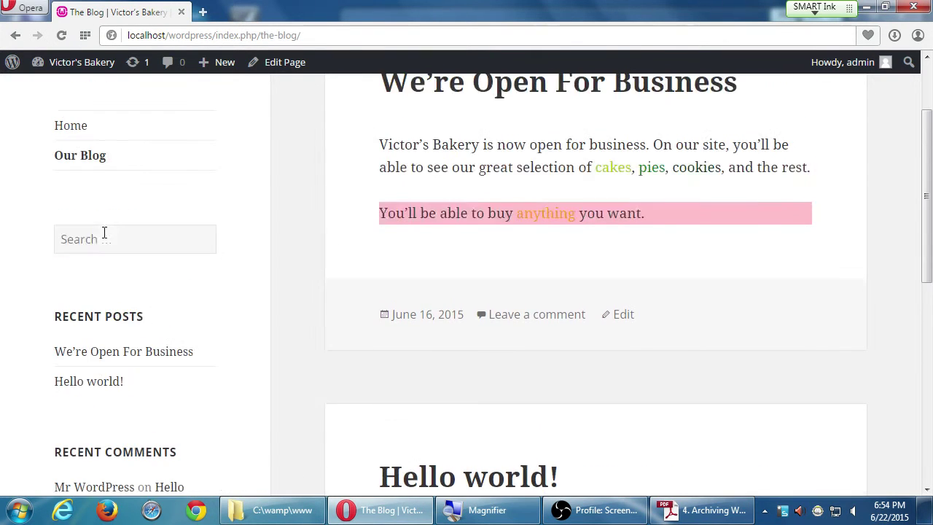
{"action": "scroll", "coordinate": [104, 233], "scroll_direction": "up", "scroll_amount": 2}
{"action": "left_click", "coordinate": [88, 247]}
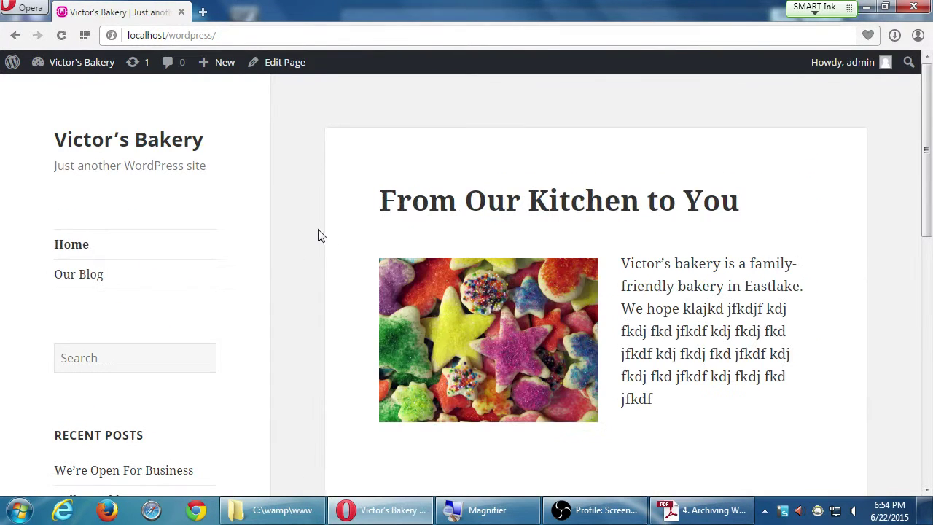
From the Windows desktop, copy the WordPress basics PDF from the eComm I folder on the Z: classroom data drive onto the desktop
{"action": "key", "text": "super+d"}
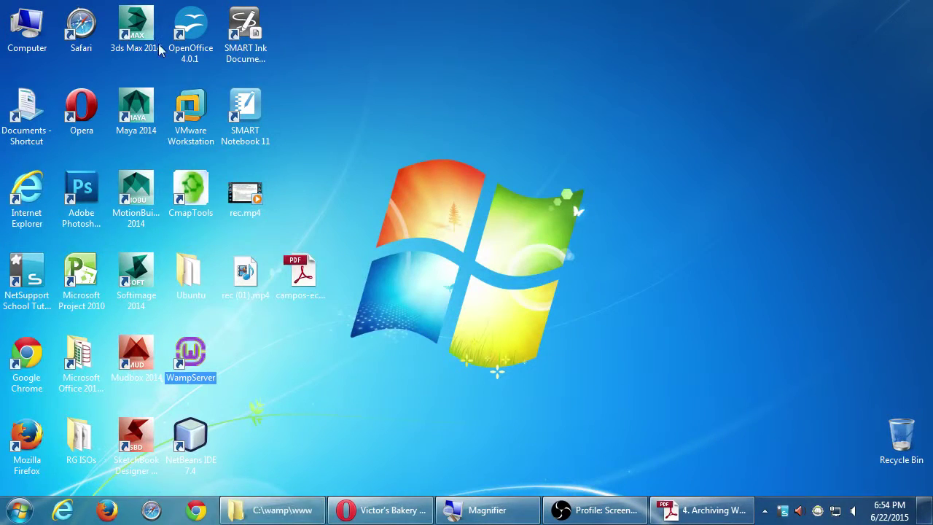
{"action": "double_click", "coordinate": [27, 29]}
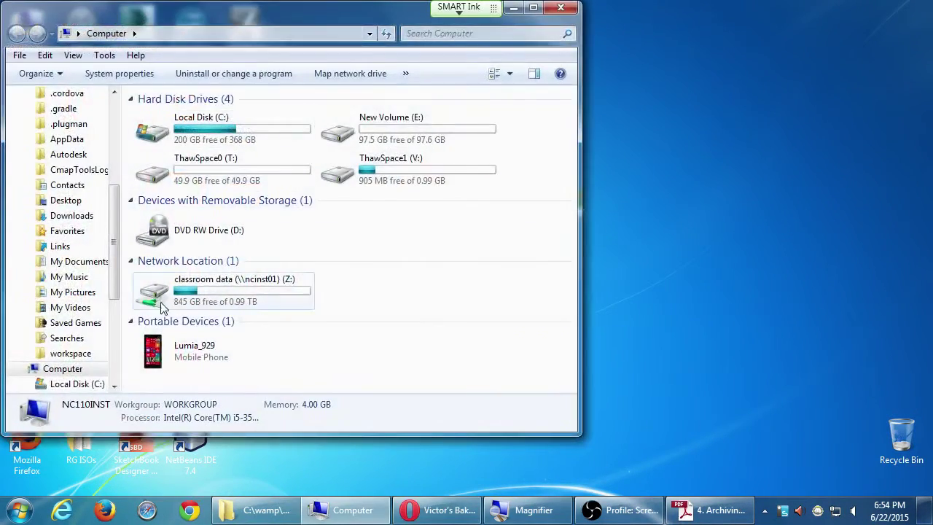
{"action": "double_click", "coordinate": [163, 295]}
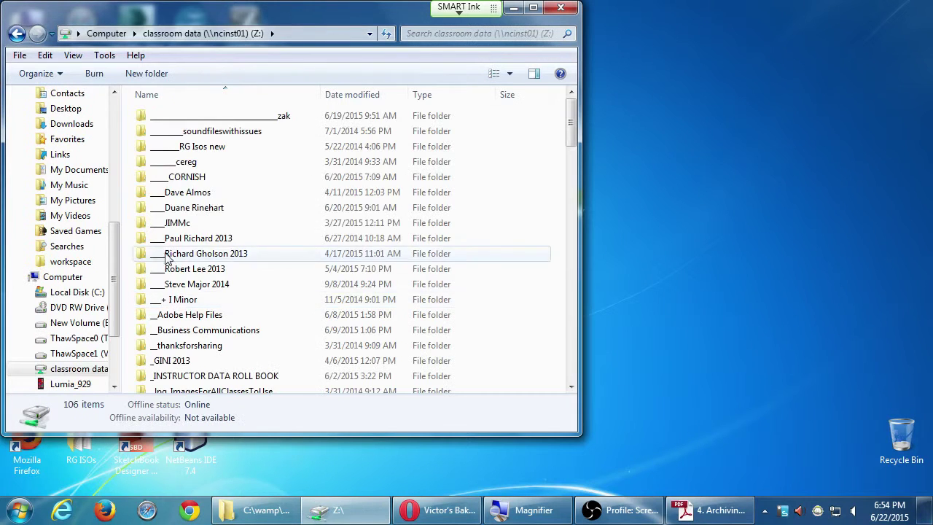
{"action": "left_click", "coordinate": [167, 255]}
{"action": "key", "text": "c"}
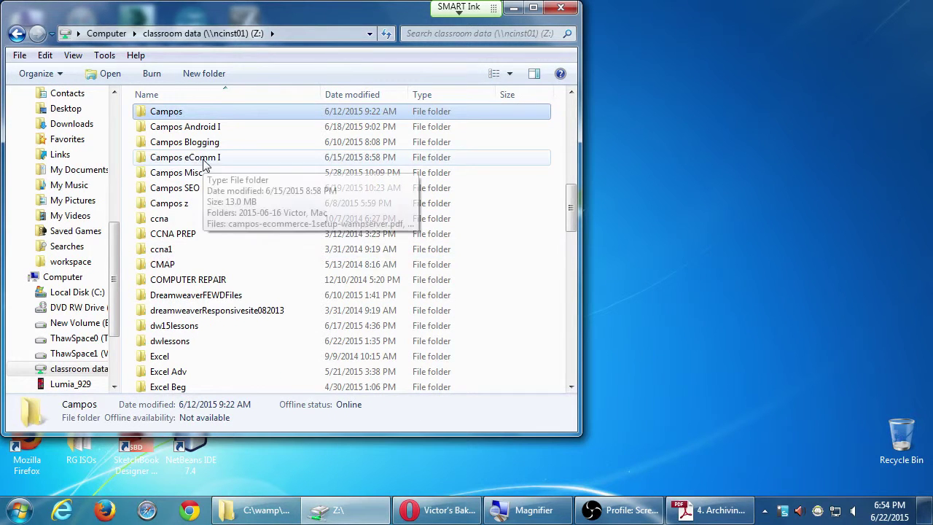
{"action": "double_click", "coordinate": [194, 158]}
{"action": "left_click_drag", "start_coordinate": [198, 188], "coordinate": [776, 218]}
{"action": "key", "text": "alt+F4"}
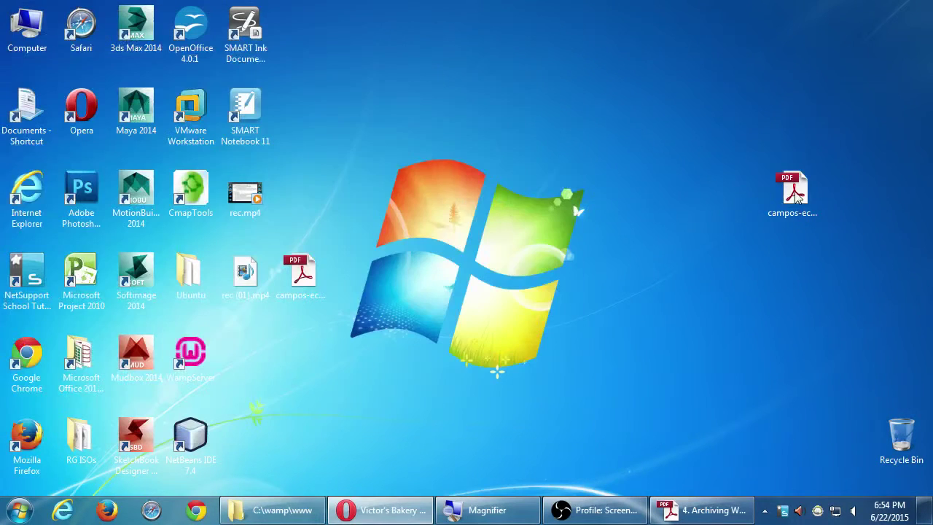
Open the copied PDF in Adobe Reader and read its Practice list and the note below it
{"action": "double_click", "coordinate": [796, 194]}
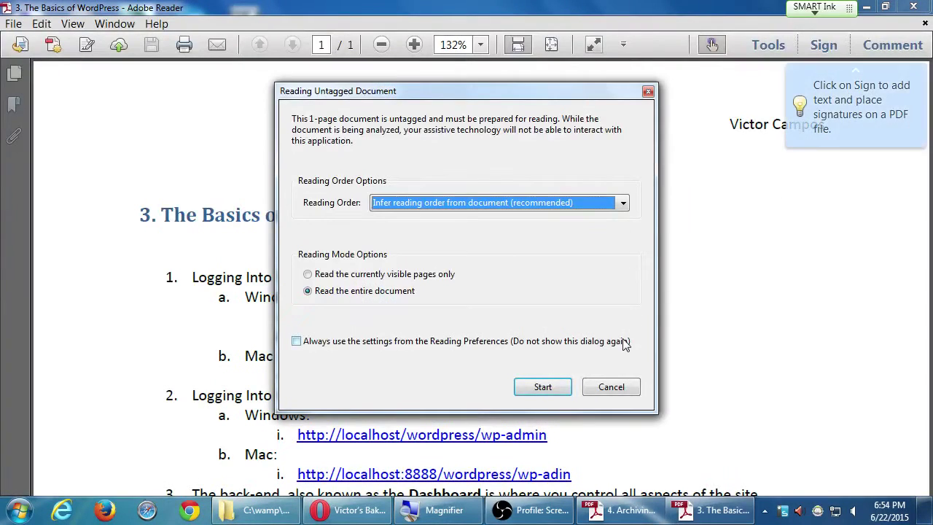
{"action": "key", "text": "Return"}
{"action": "scroll", "coordinate": [634, 221], "scroll_direction": "down", "scroll_amount": 6}
{"action": "scroll", "coordinate": [635, 221], "scroll_direction": "down", "scroll_amount": 8}
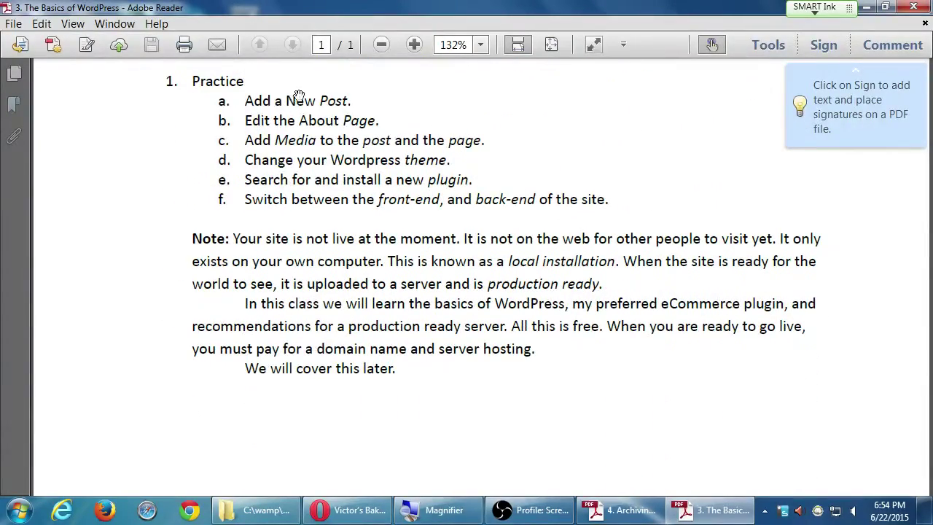
{"action": "left_click_drag", "start_coordinate": [266, 105], "coordinate": [273, 180]}
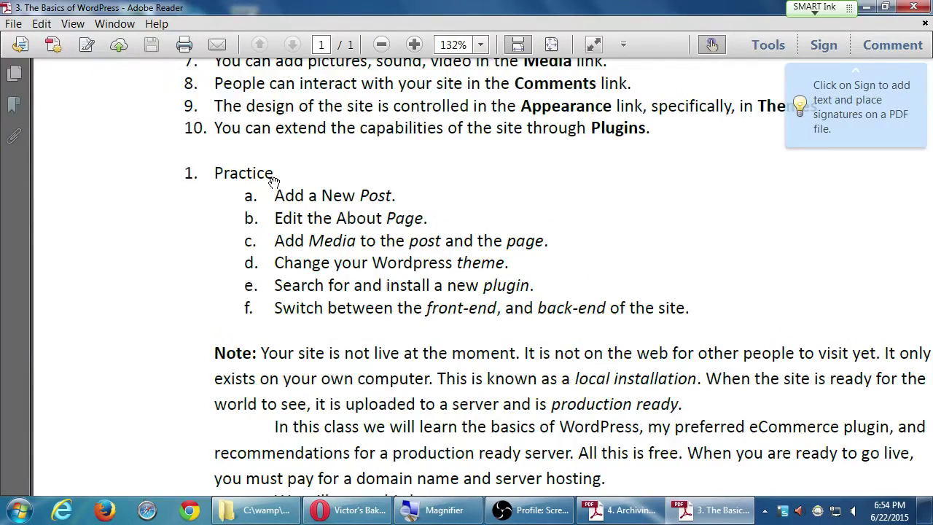
{"action": "key", "text": "ctrl+plus"}
{"action": "key", "text": "ctrl+plus"}
{"action": "key", "text": "ctrl+plus"}
{"action": "left_click_drag", "start_coordinate": [604, 373], "coordinate": [301, 187]}
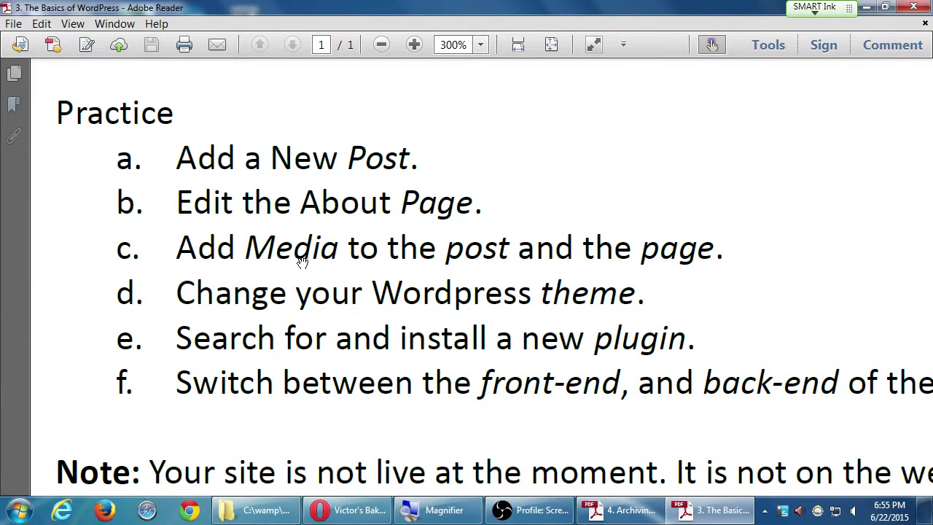
{"action": "key", "text": "ctrl+2"}
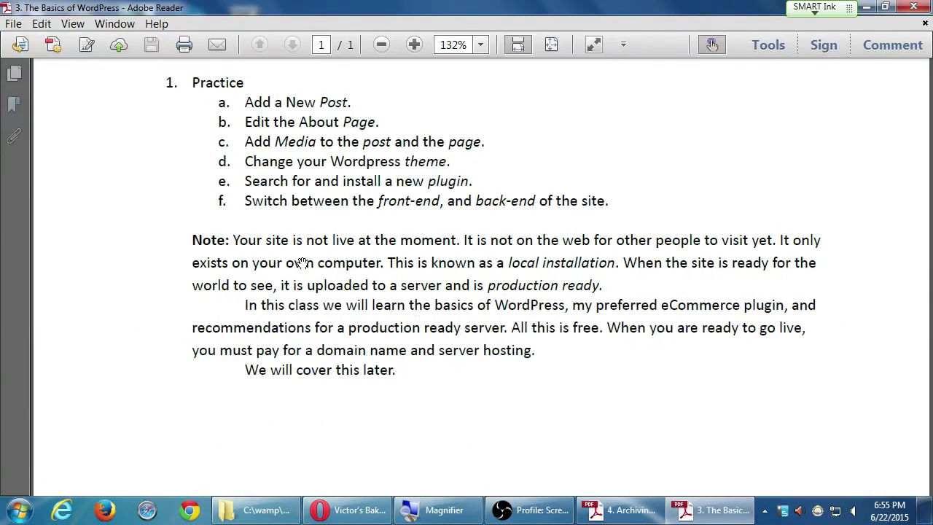
{"action": "key", "text": "ctrl+equal"}
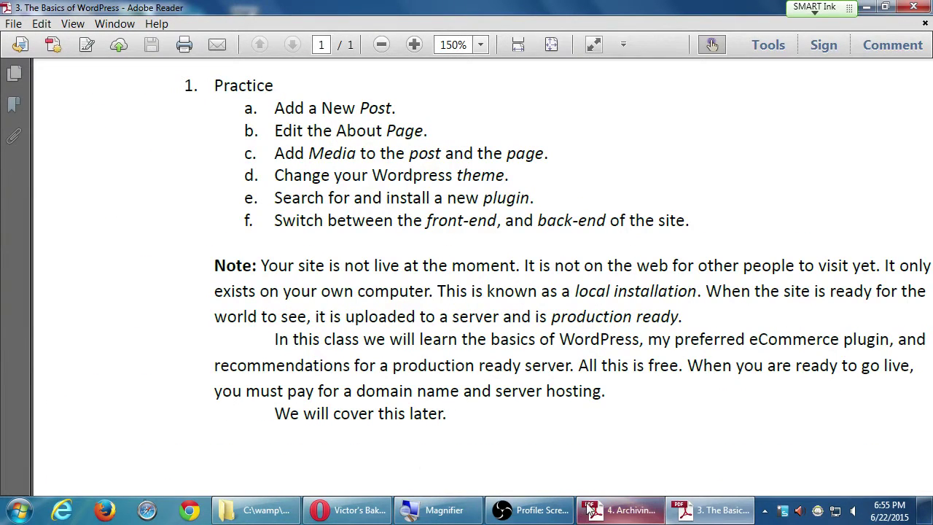
Switch to the Opera browser, open the list of all pages and add a new page titled About Us
{"action": "left_click", "coordinate": [356, 511]}
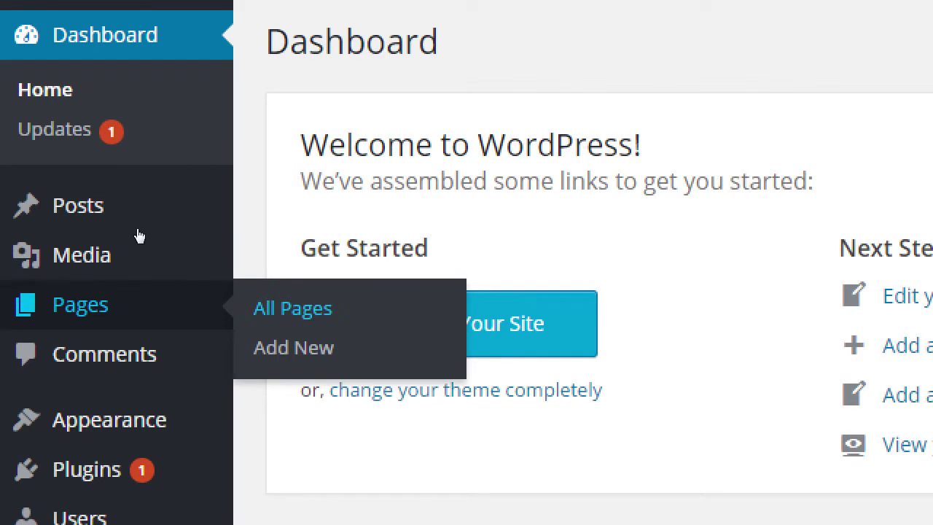
{"action": "left_click", "coordinate": [292, 307]}
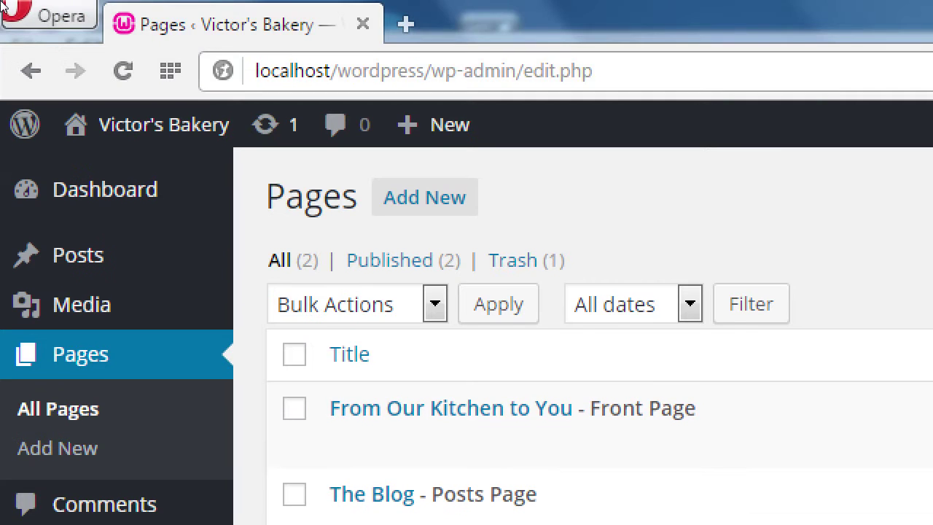
{"action": "mouse_move", "coordinate": [434, 124]}
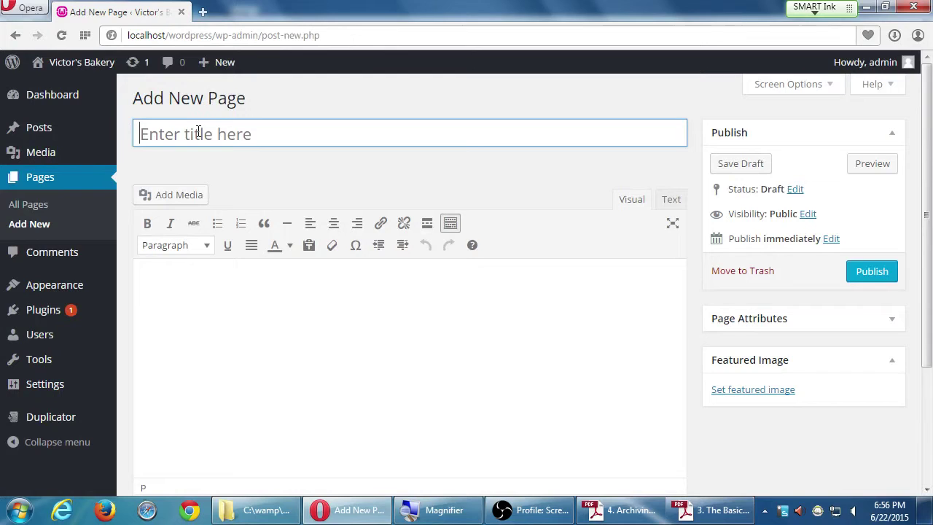
{"action": "left_click", "coordinate": [198, 131]}
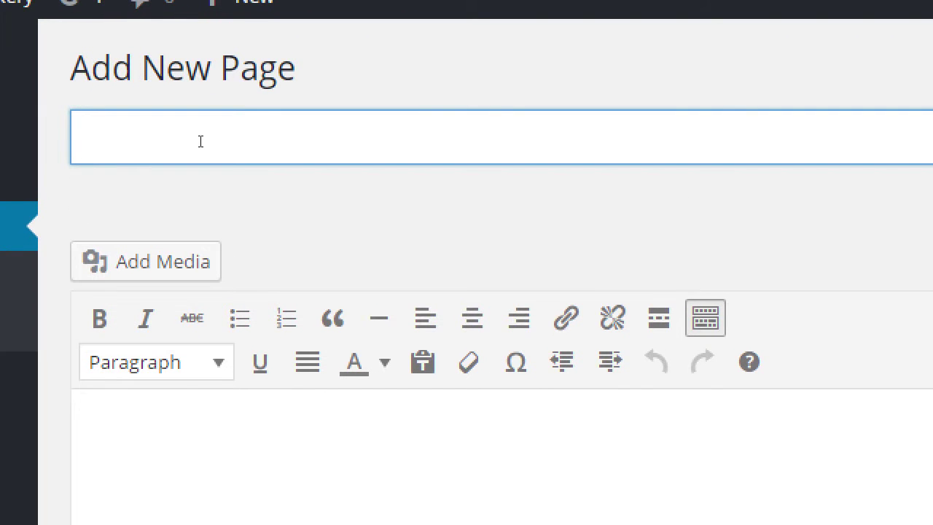
{"action": "type", "text": "About"}
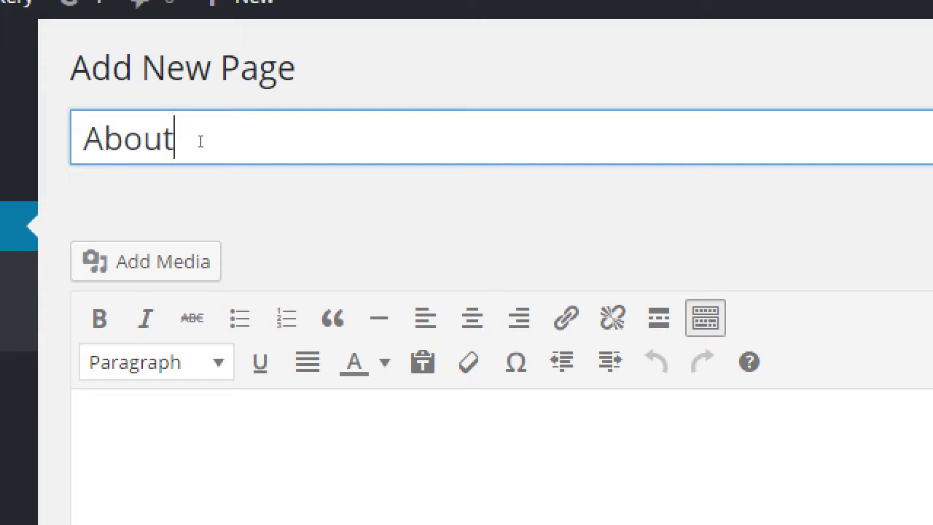
{"action": "type", "text": "Us"}
{"action": "key", "text": "Tab"}
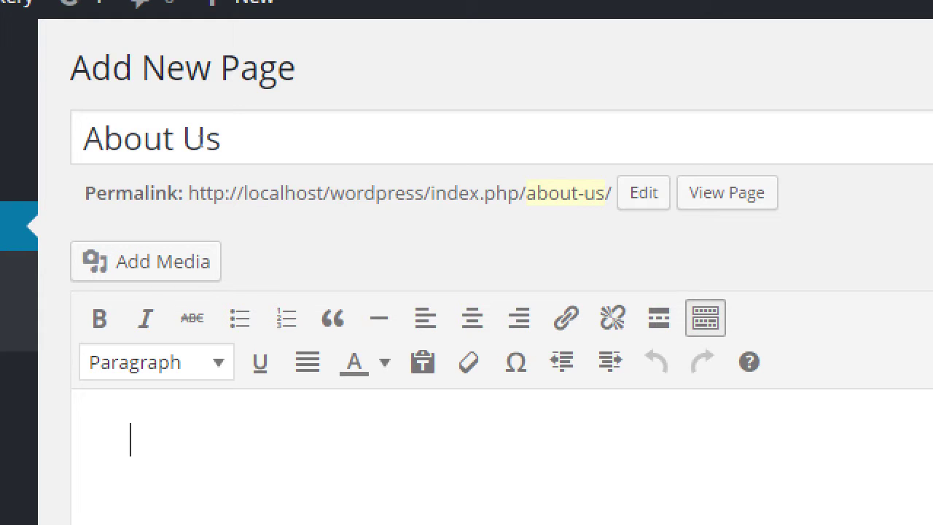
Shorten the page title to About and change its permalink slug to about
{"action": "left_click_drag", "start_coordinate": [162, 133], "coordinate": [242, 133]}
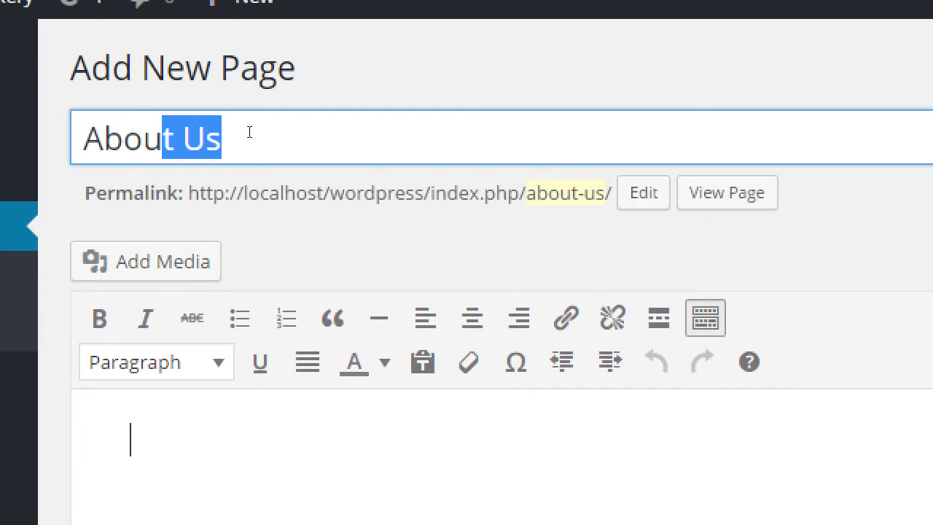
{"action": "key", "text": "BackSpace"}
{"action": "key", "text": "Tab"}
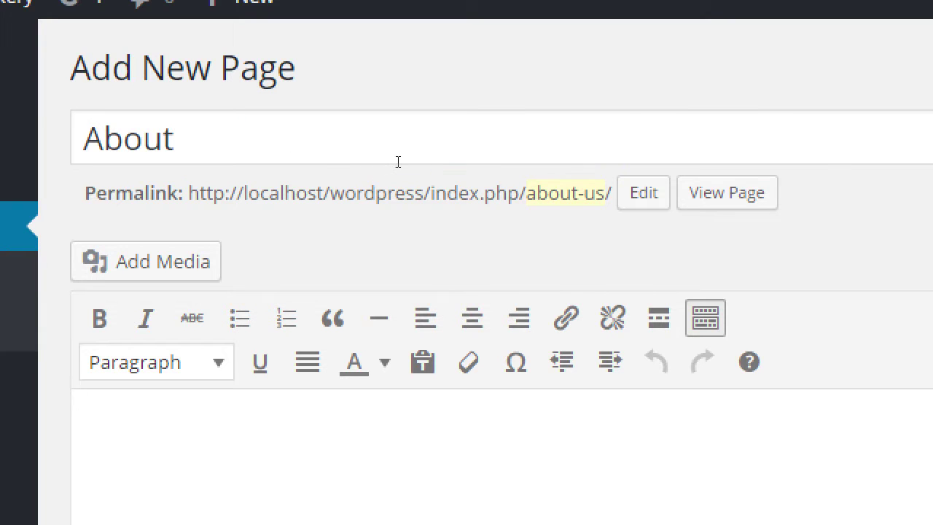
{"action": "key", "text": "Return"}
{"action": "key", "text": "shift+Left"}
{"action": "key", "text": "shift+Left"}
{"action": "key", "text": "shift+Left"}
{"action": "key", "text": "BackSpace"}
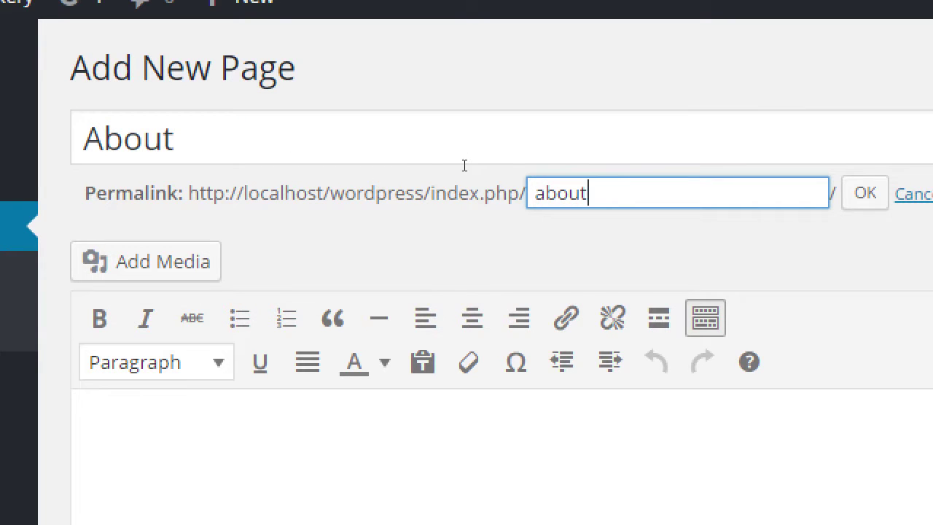
{"action": "key", "text": "Tab"}
{"action": "key", "text": "Return"}
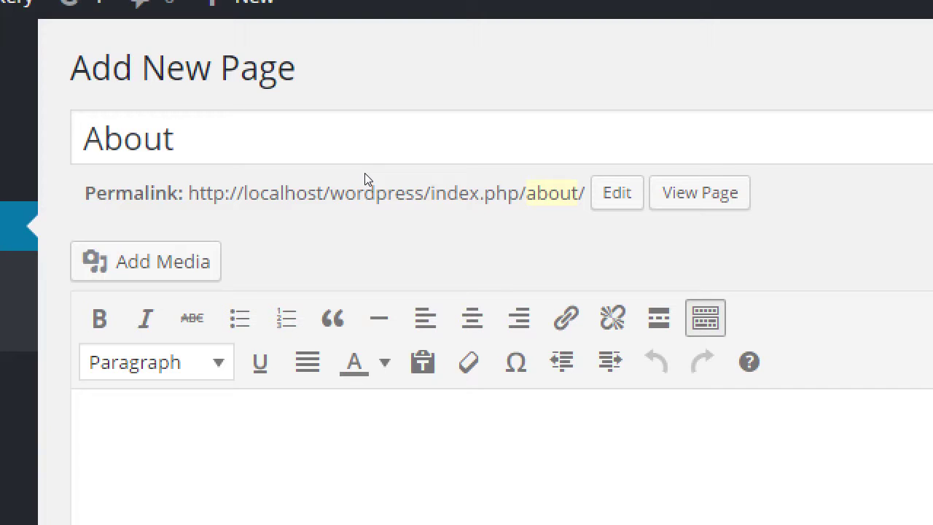
{"action": "double_click", "coordinate": [156, 129]}
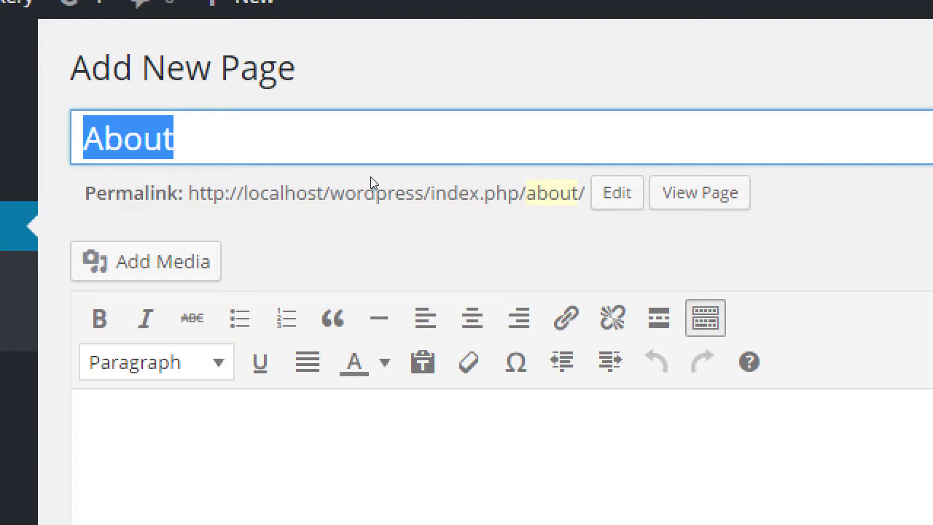
Extend the page title to About Us and change its permalink slug to about-us
{"action": "left_click", "coordinate": [366, 138]}
{"action": "type", "text": "Us"}
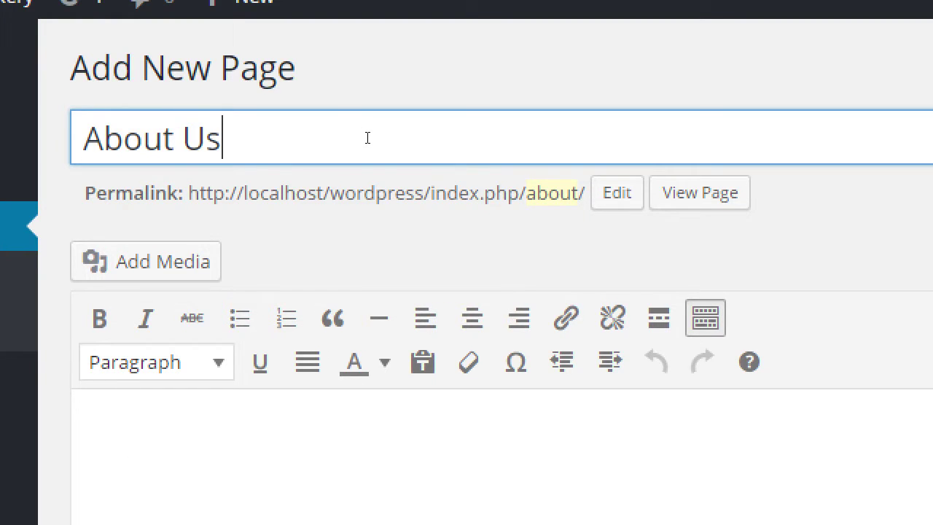
{"action": "key", "text": "Tab"}
{"action": "key", "text": "shift+Tab"}
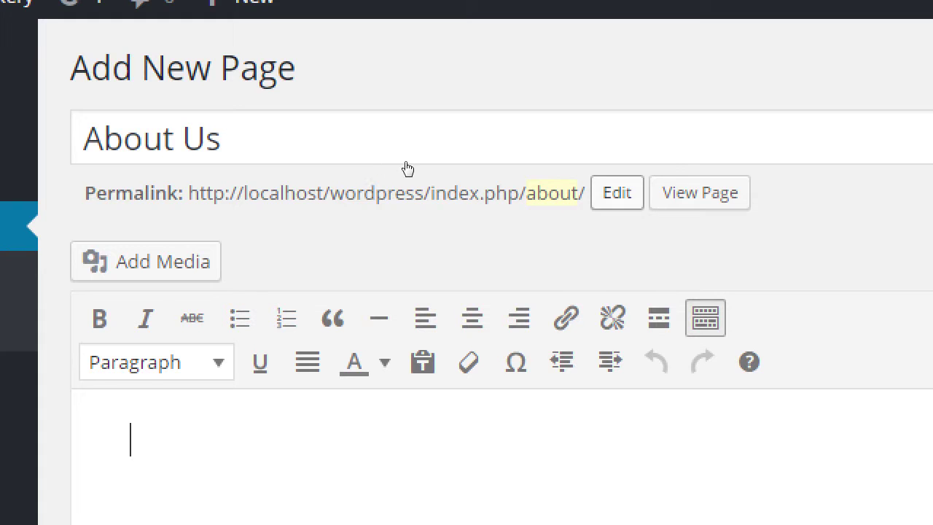
{"action": "key", "text": "Return"}
{"action": "type", "text": "-us"}
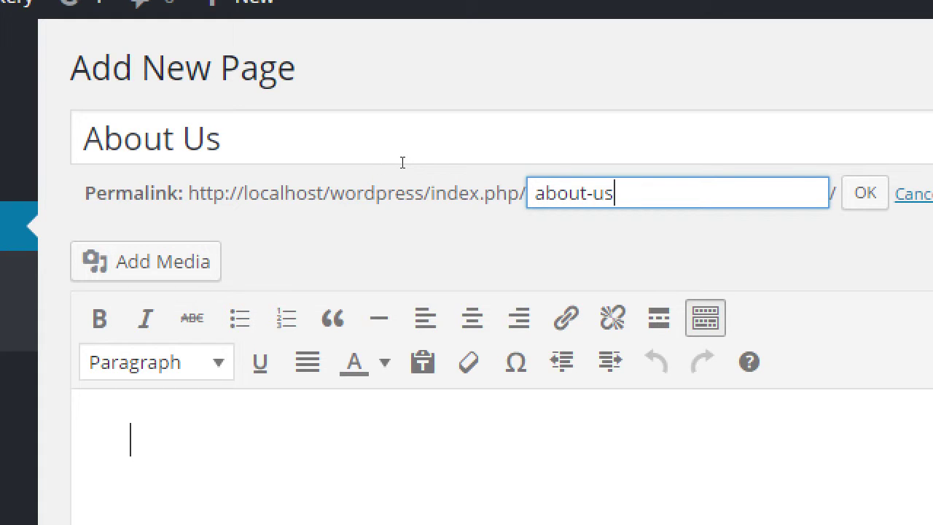
{"action": "key", "text": "Return"}
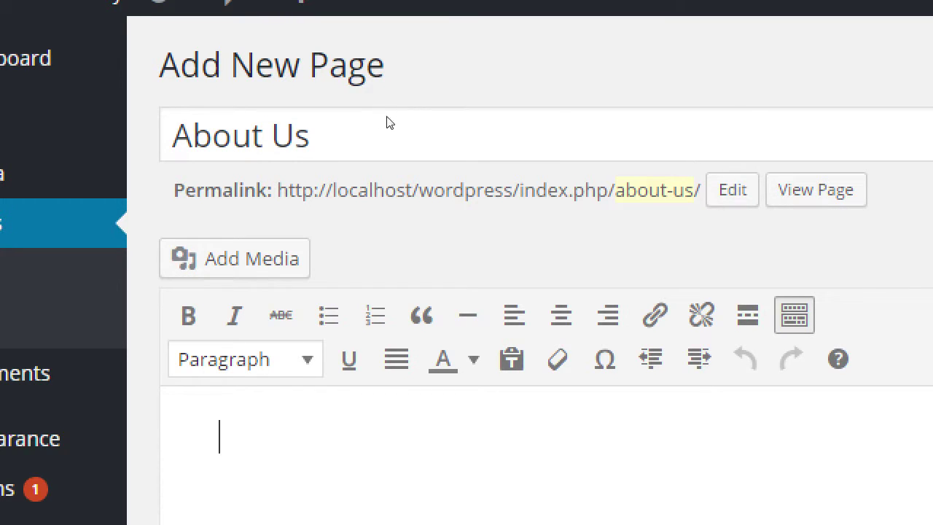
{"action": "left_click", "coordinate": [368, 127]}
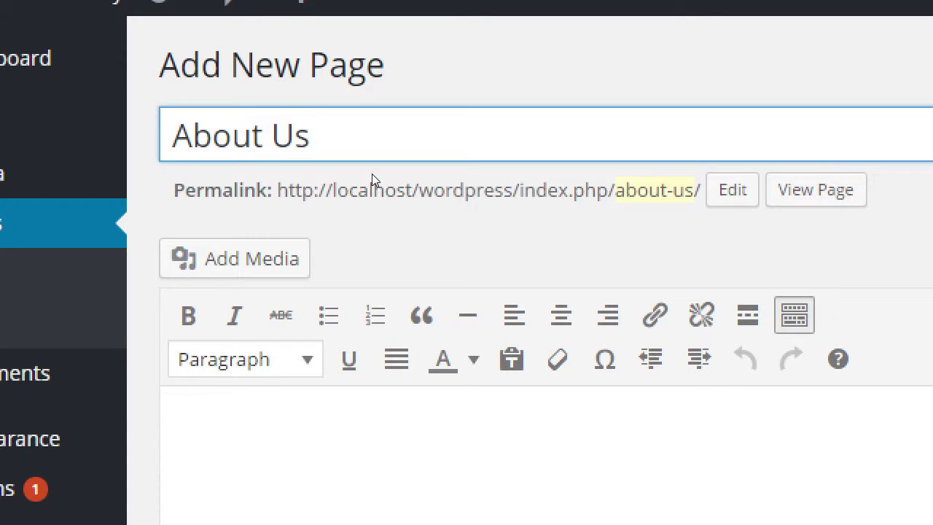
Shorten the permalink slug to about while keeping the About Us title
{"action": "left_click", "coordinate": [410, 166]}
{"action": "left_click_drag", "start_coordinate": [392, 160], "coordinate": [422, 163]}
{"action": "type", "text": "t"}
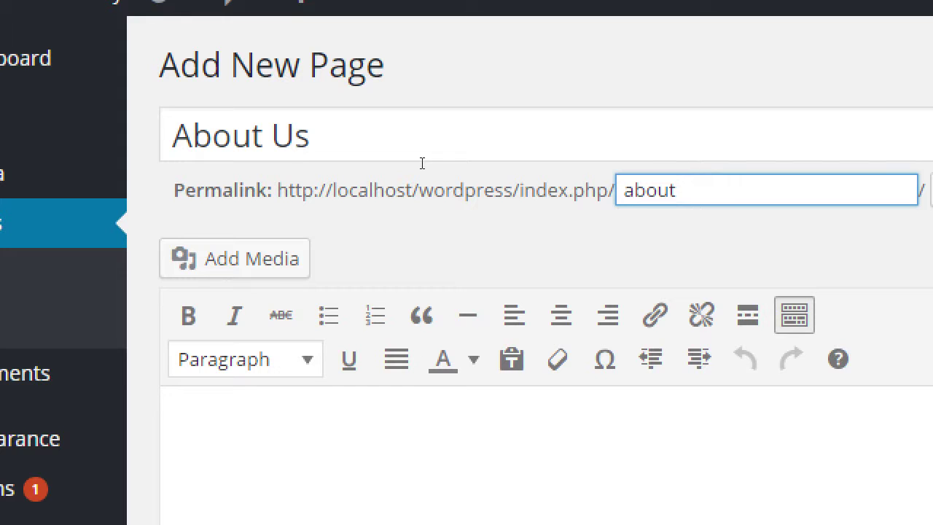
{"action": "key", "text": "Return"}
{"action": "left_click", "coordinate": [325, 136]}
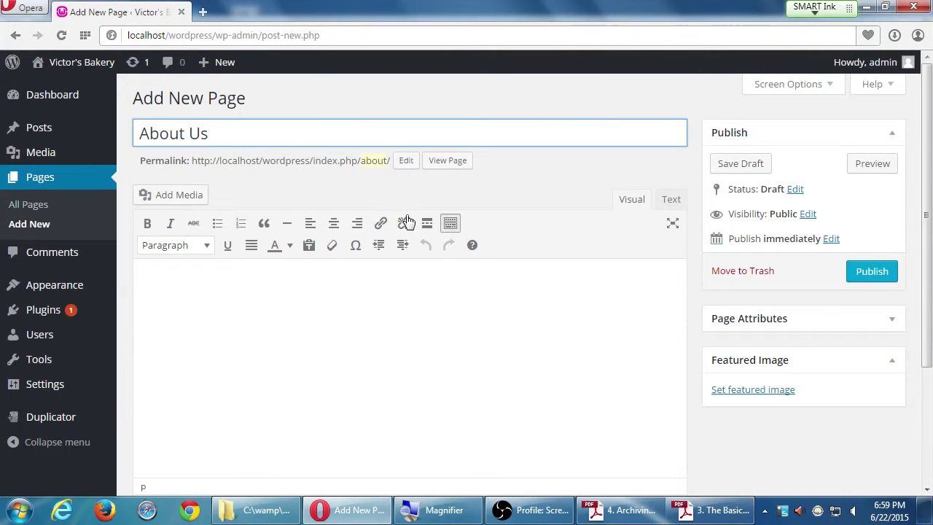
Write the page body text "Family-owned bakery in Eastlake, California, specializing in organic baked goods."
{"action": "left_click", "coordinate": [388, 308]}
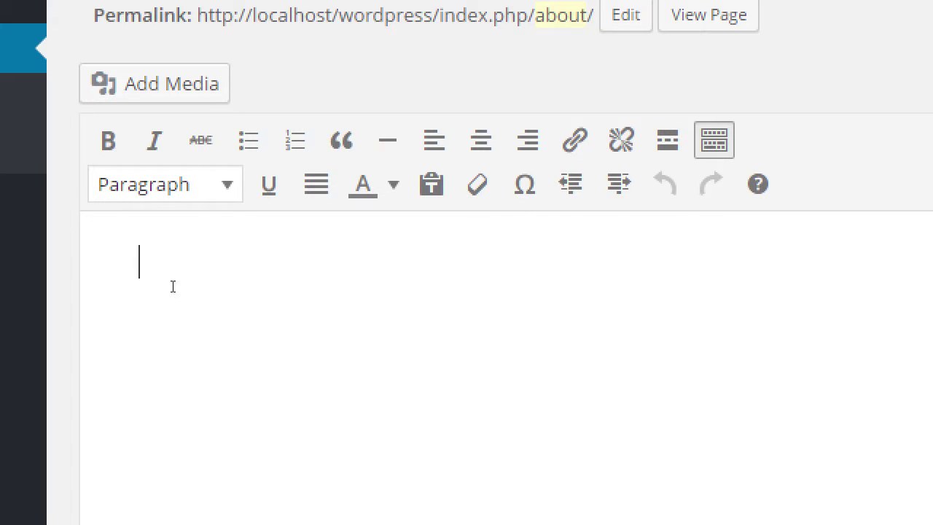
{"action": "type", "text": "Famil"}
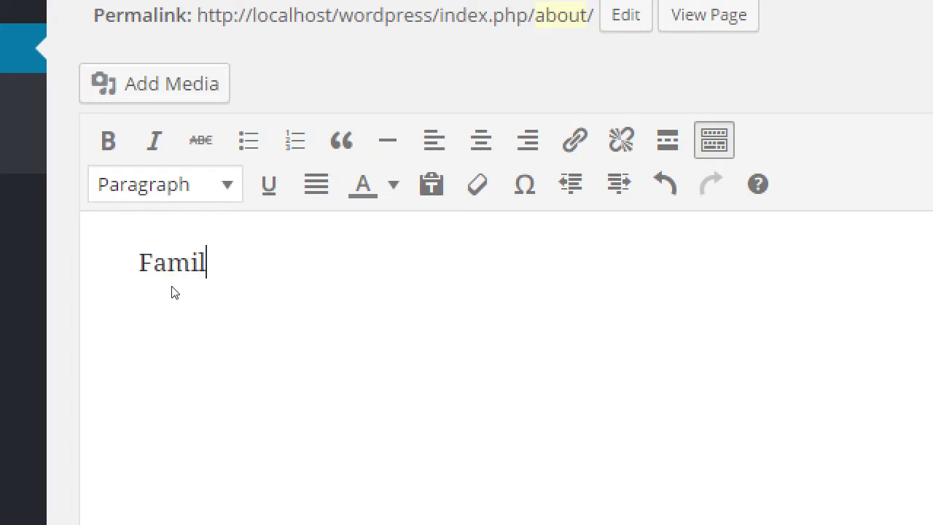
{"action": "type", "text": "y-owned "}
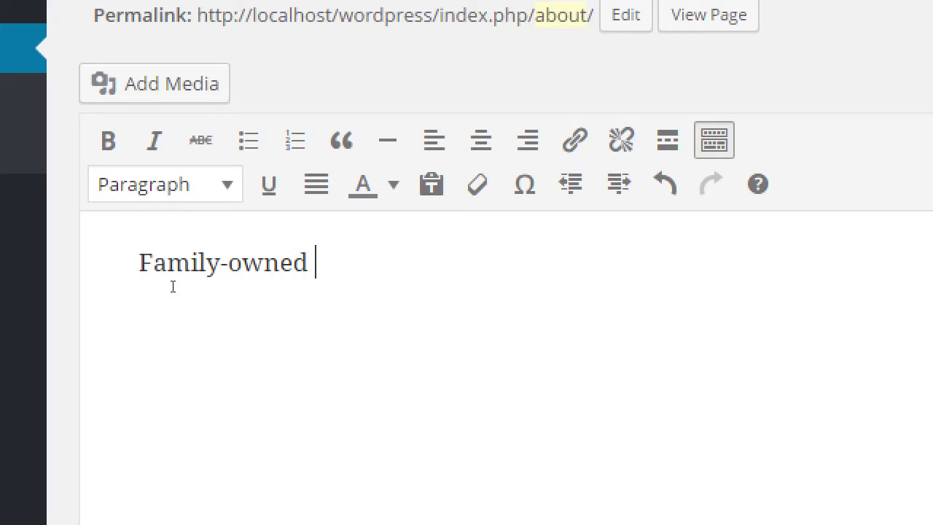
{"action": "type", "text": "bakery in East"}
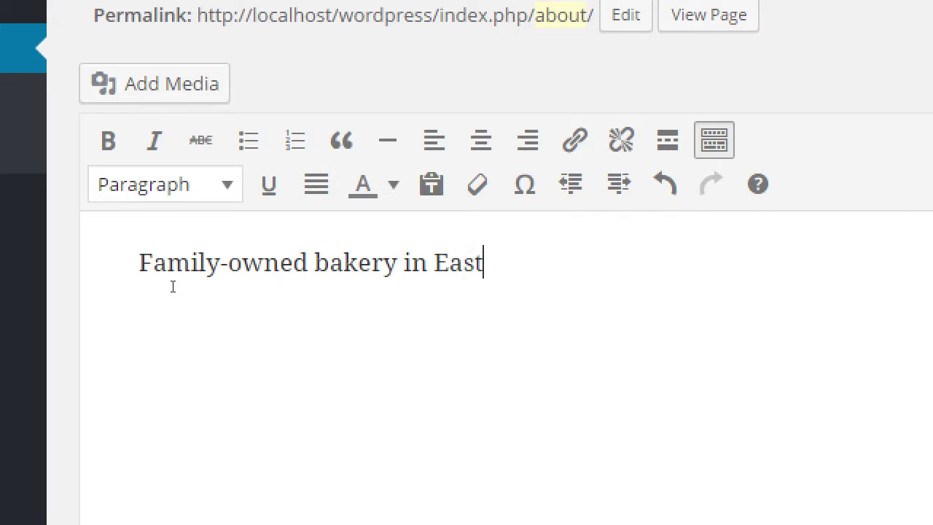
{"action": "type", "text": "lake, Cali"}
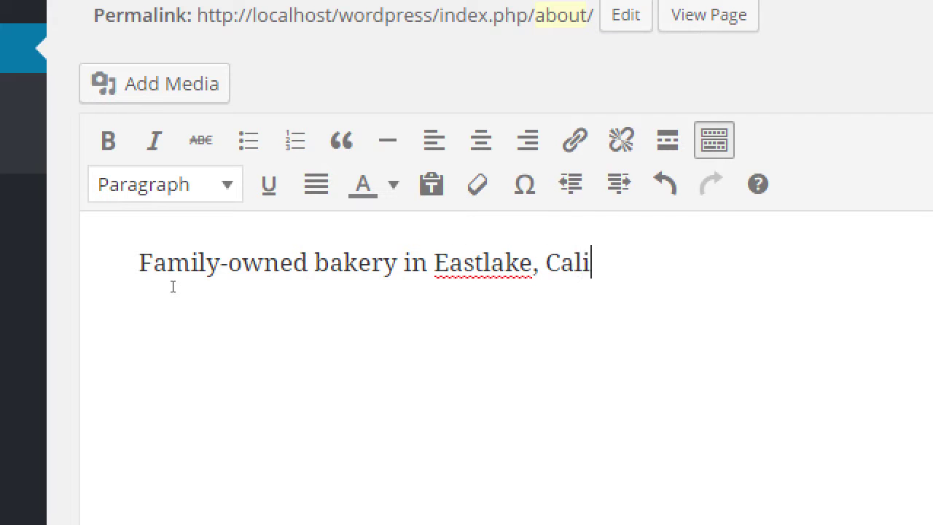
{"action": "type", "text": "fornia, specialia"}
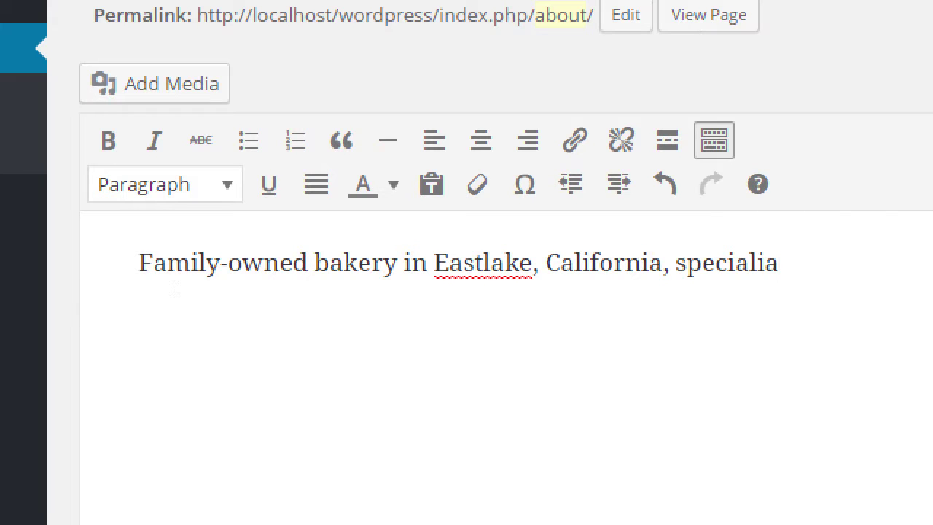
{"action": "key", "text": "BackSpace"}
{"action": "type", "text": "ing"}
{"action": "key", "text": "BackSpace"}
{"action": "key", "text": "BackSpace"}
{"action": "key", "text": "BackSpace"}
{"action": "type", "text": "zing in or"}
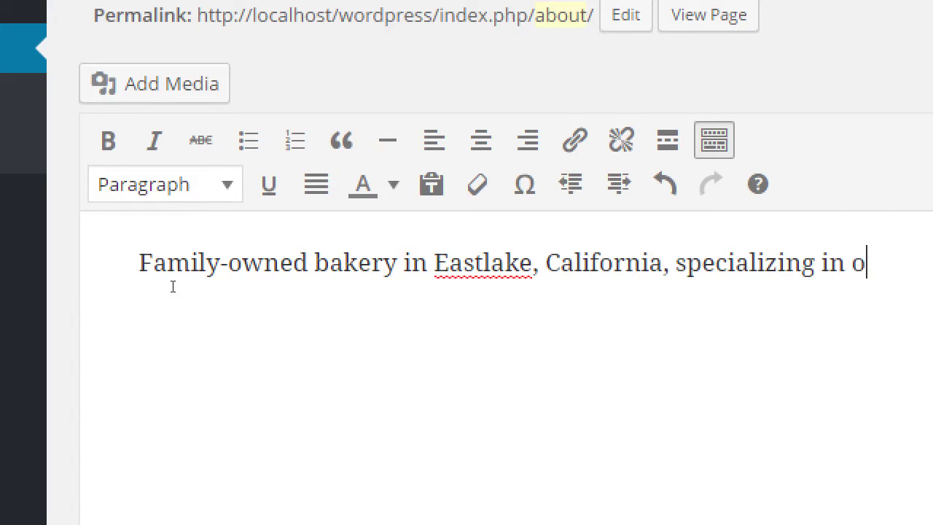
{"action": "type", "text": "ganic"}
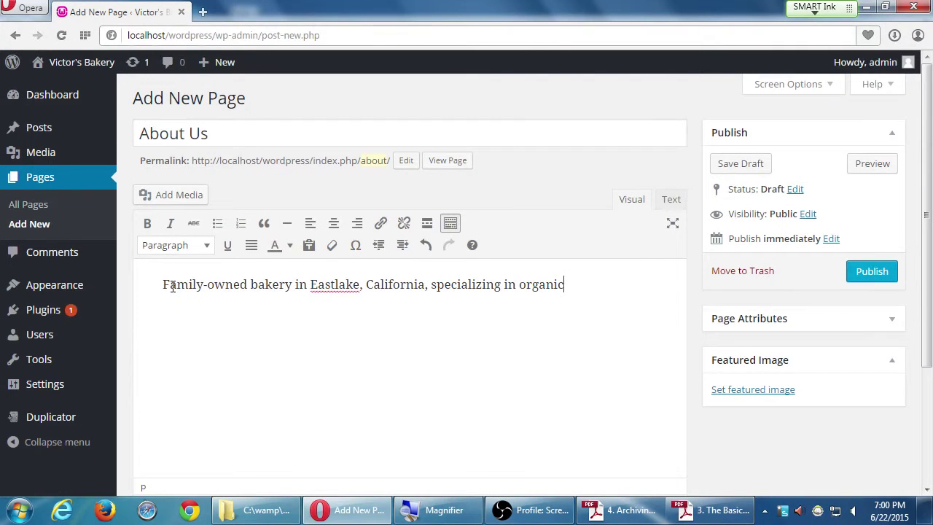
{"action": "type", "text": " baked goods."}
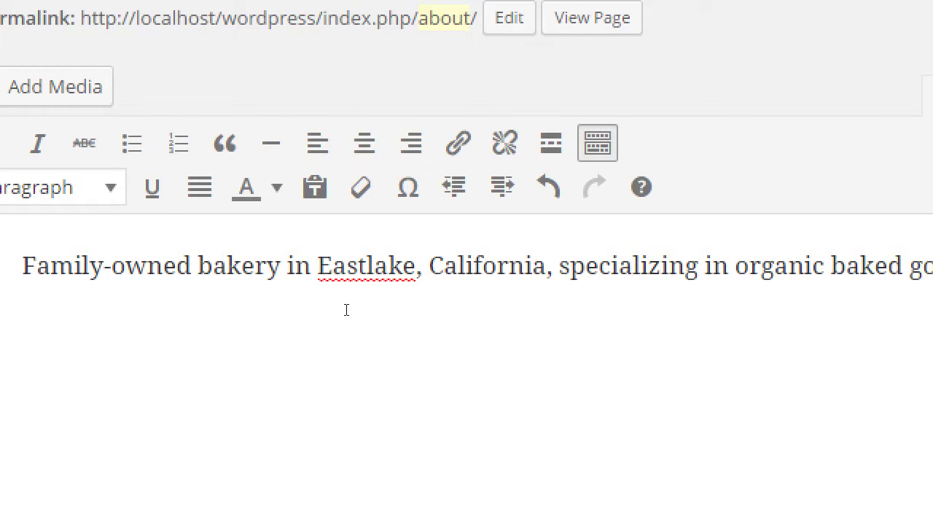
{"action": "left_click_drag", "start_coordinate": [316, 279], "coordinate": [552, 277]}
{"action": "left_click", "coordinate": [441, 286]}
{"action": "double_click", "coordinate": [599, 277]}
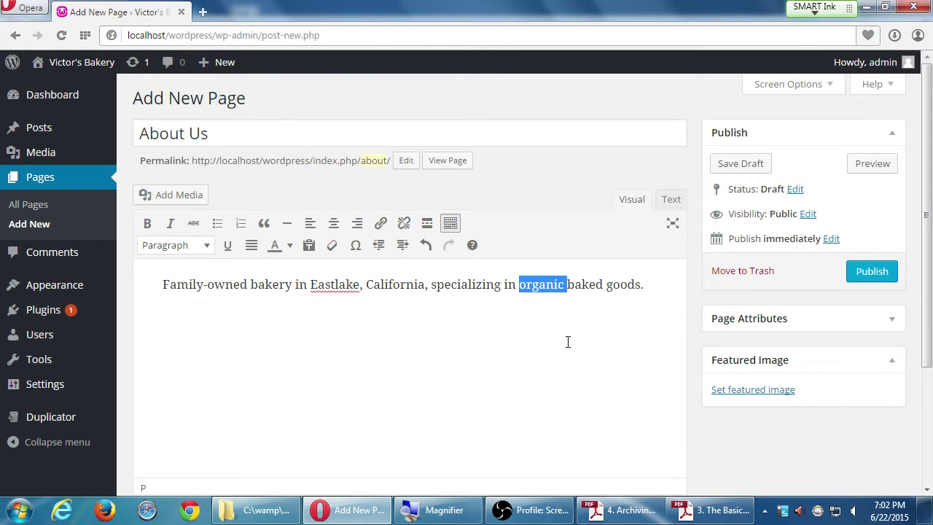
{"action": "left_click", "coordinate": [651, 309]}
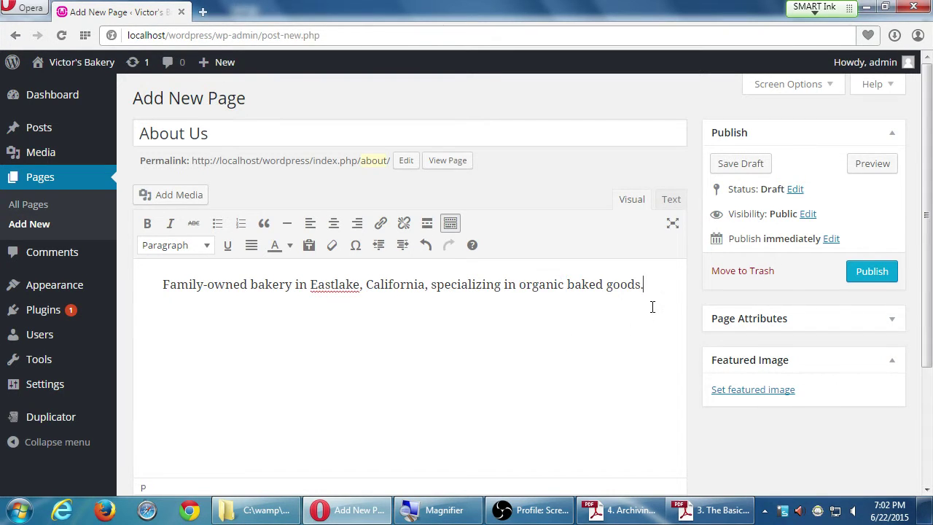
View the site's Media Library in a separate browser tab and return to the page being written
{"action": "middle_click", "coordinate": [72, 155]}
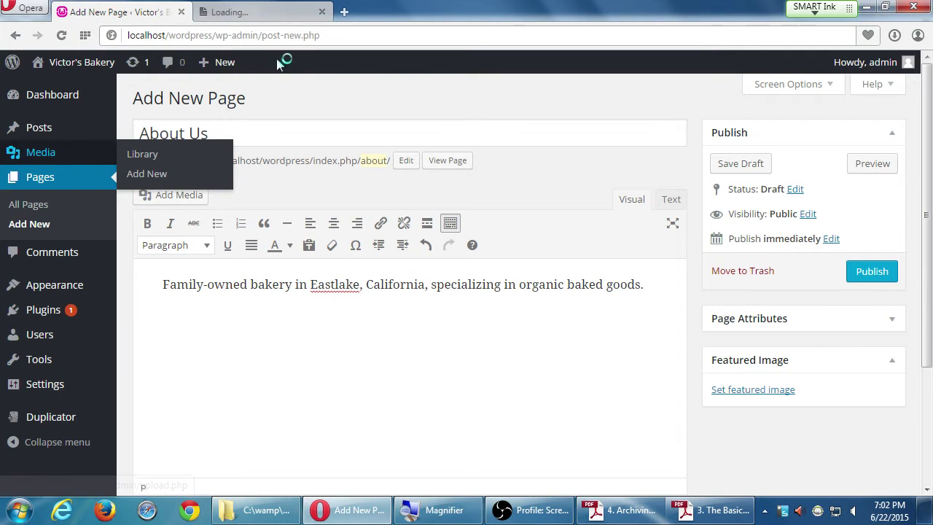
{"action": "left_click", "coordinate": [273, 16]}
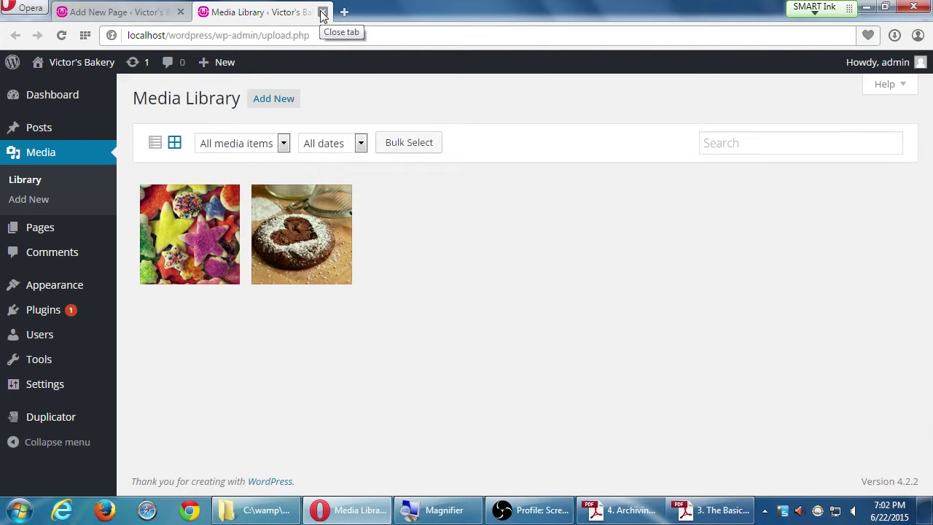
{"action": "left_click", "coordinate": [323, 13]}
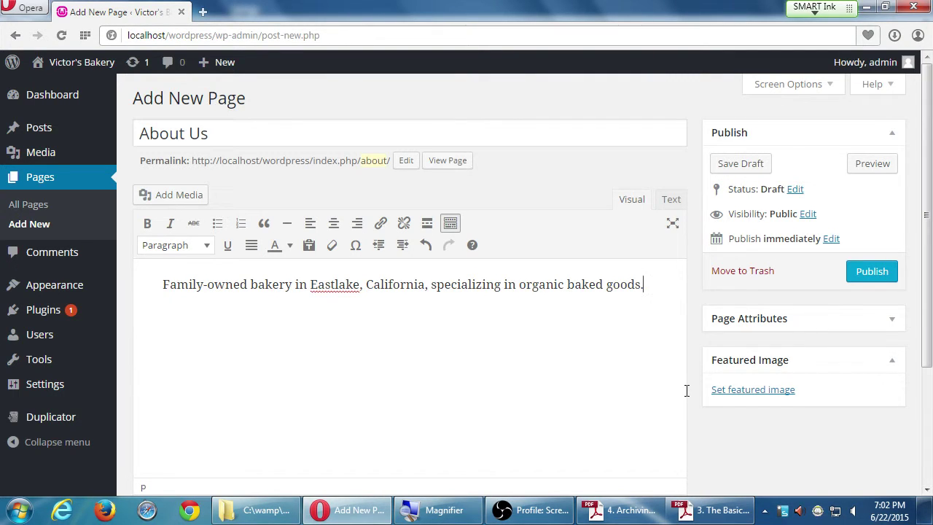
Start a new paragraph below the bakery sentence and open the Insert Media dialog on the existing library images
{"action": "key", "text": "Return"}
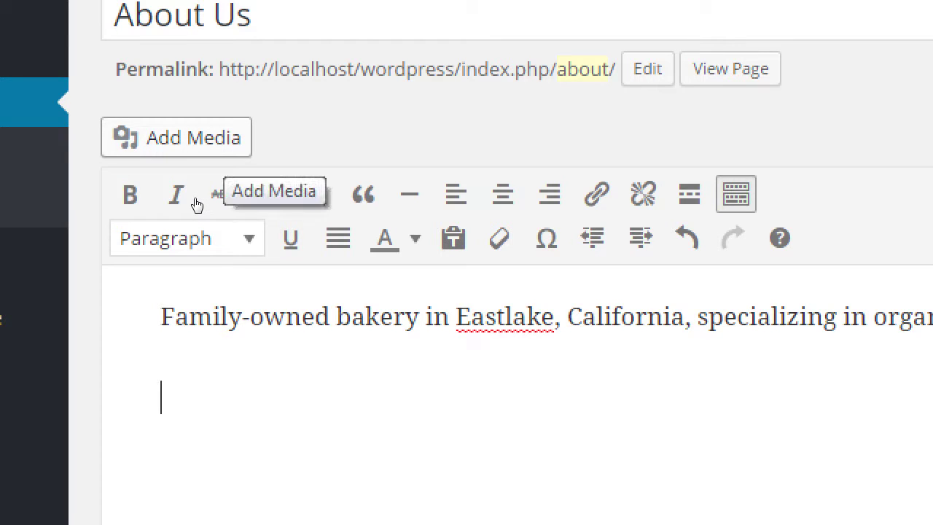
{"action": "key", "text": "alt+shift+m"}
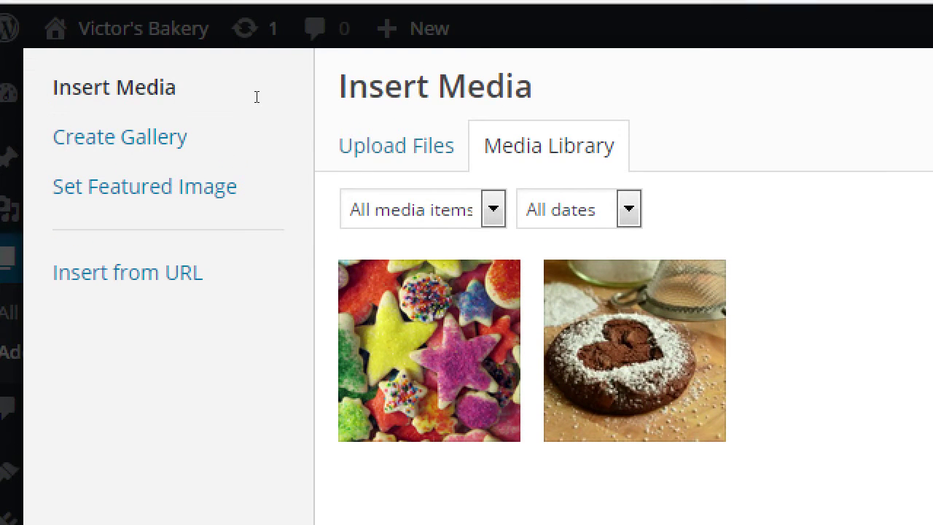
{"action": "key", "text": "Return"}
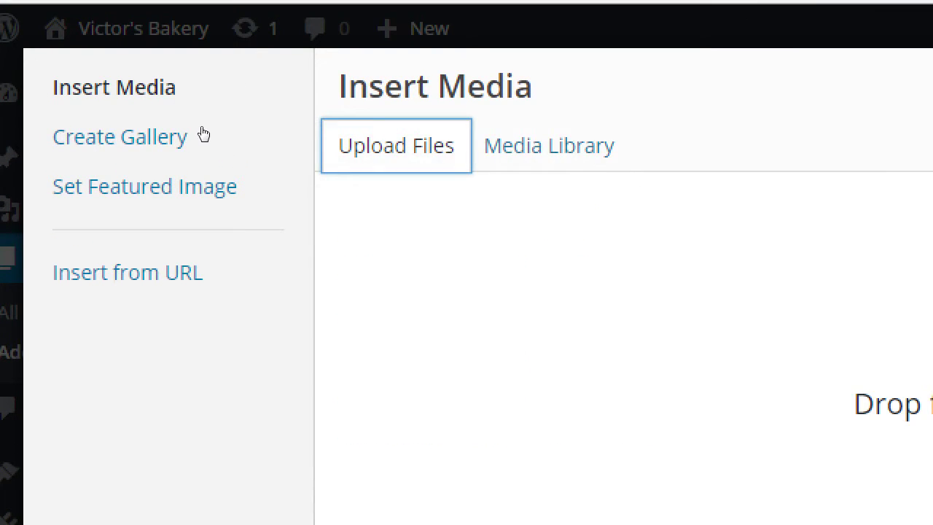
{"action": "key", "text": "Tab"}
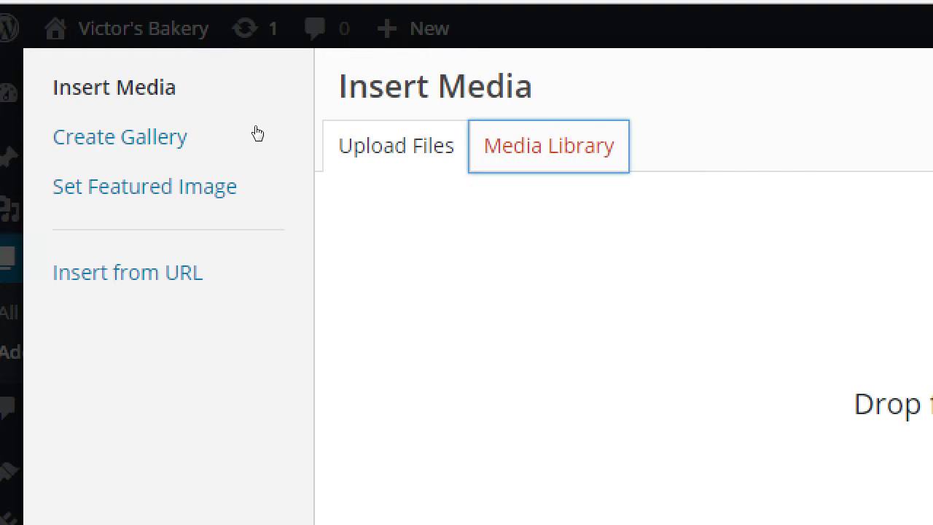
{"action": "key", "text": "Return"}
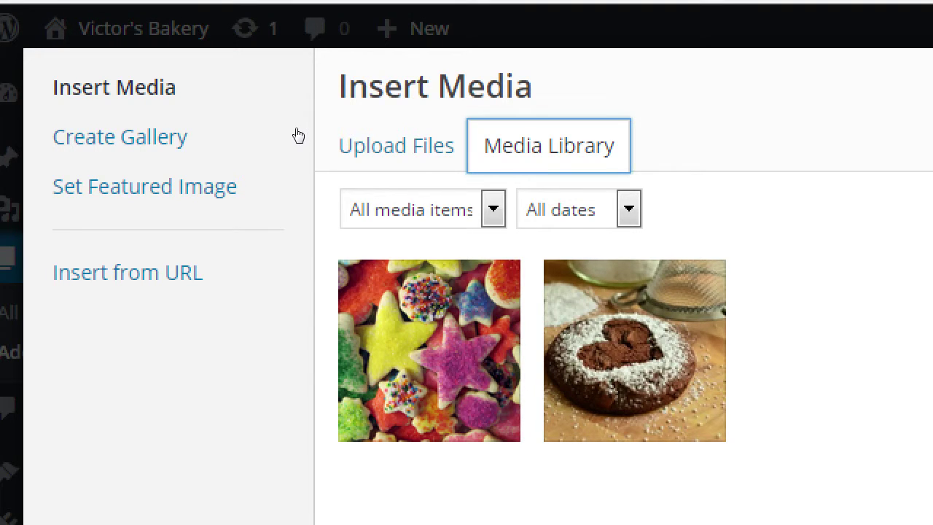
Select the chocolate pastry image with the powdered-sugar heart for insertion into the page
{"action": "key", "text": "Tab"}
{"action": "key", "text": "Tab"}
{"action": "key", "text": "Tab"}
{"action": "key", "text": "Tab"}
{"action": "key", "text": "Return"}
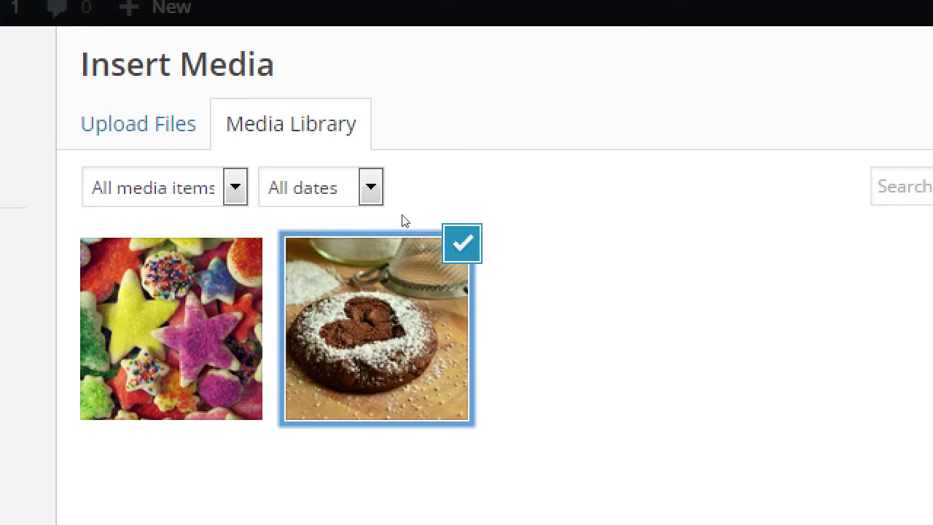
{"action": "left_click", "coordinate": [462, 243]}
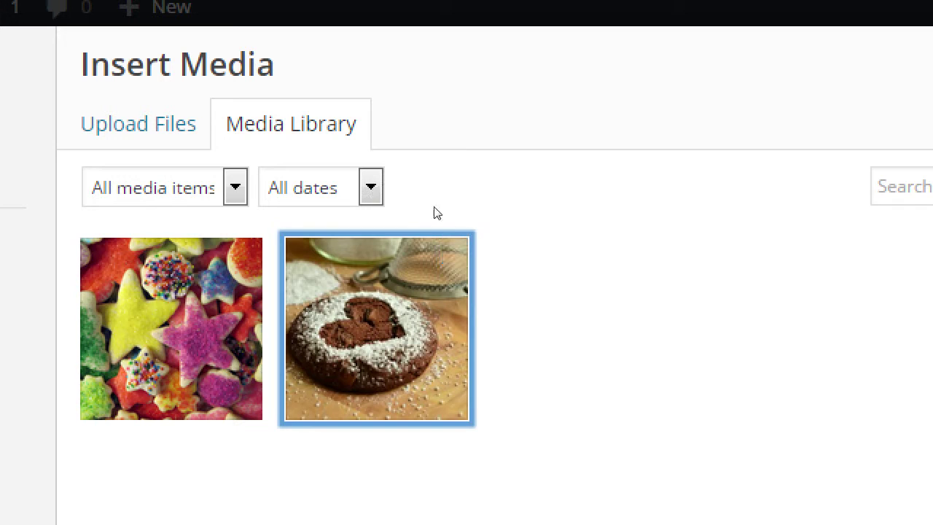
{"action": "key", "text": "space"}
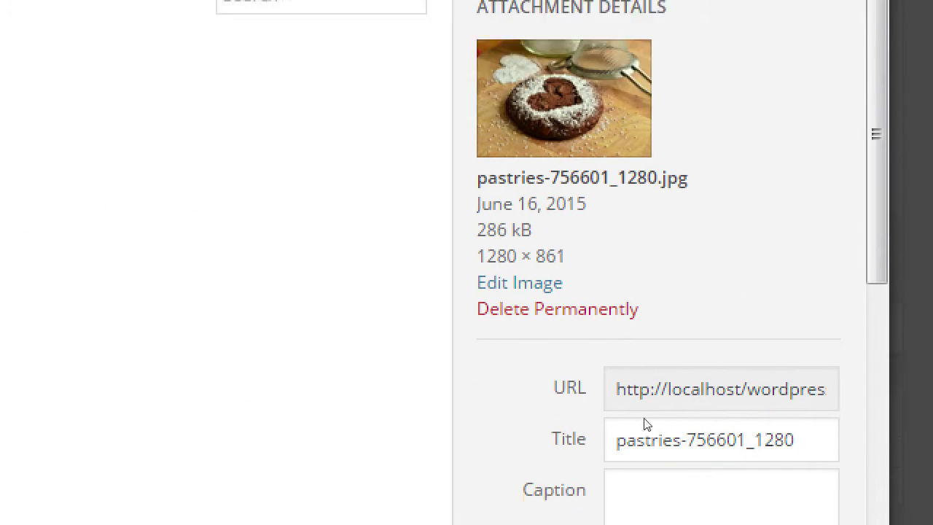
Examine the selected pastry image's attachment details, including its file name, upload date, file size, dimensions and text fields
{"action": "scroll", "coordinate": [901, 292], "scroll_direction": "down", "scroll_amount": 3}
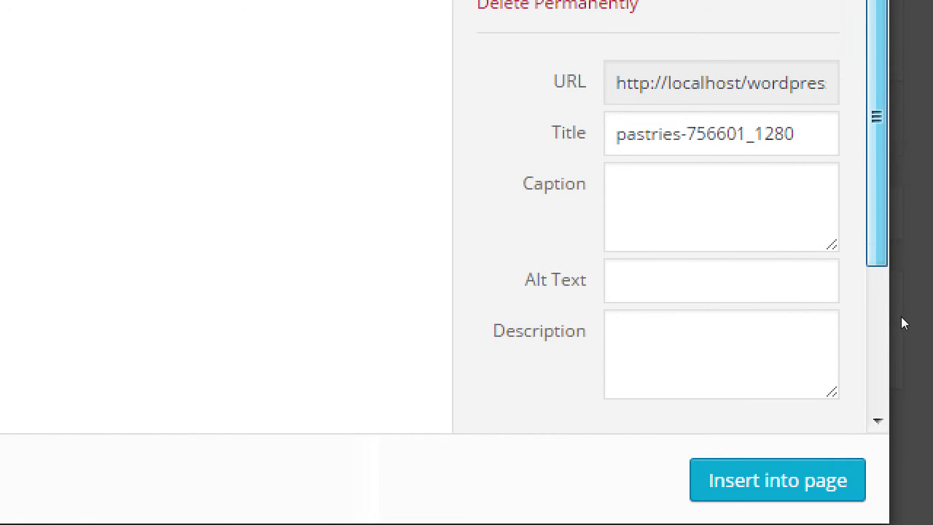
{"action": "scroll", "coordinate": [901, 324], "scroll_direction": "down", "scroll_amount": 5}
{"action": "scroll", "coordinate": [882, 321], "scroll_direction": "up", "scroll_amount": 5}
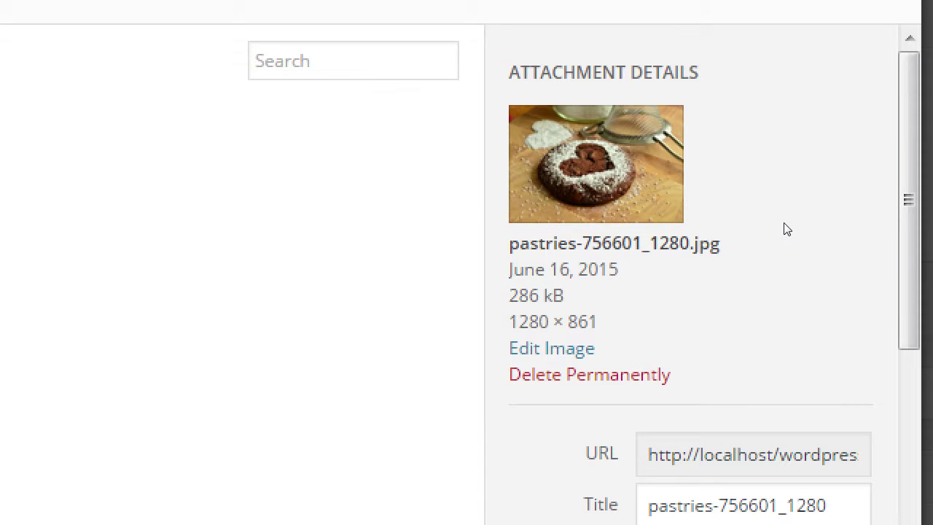
{"action": "left_click_drag", "start_coordinate": [530, 243], "coordinate": [811, 250]}
{"action": "left_click", "coordinate": [812, 250]}
{"action": "left_click_drag", "start_coordinate": [712, 281], "coordinate": [727, 267]}
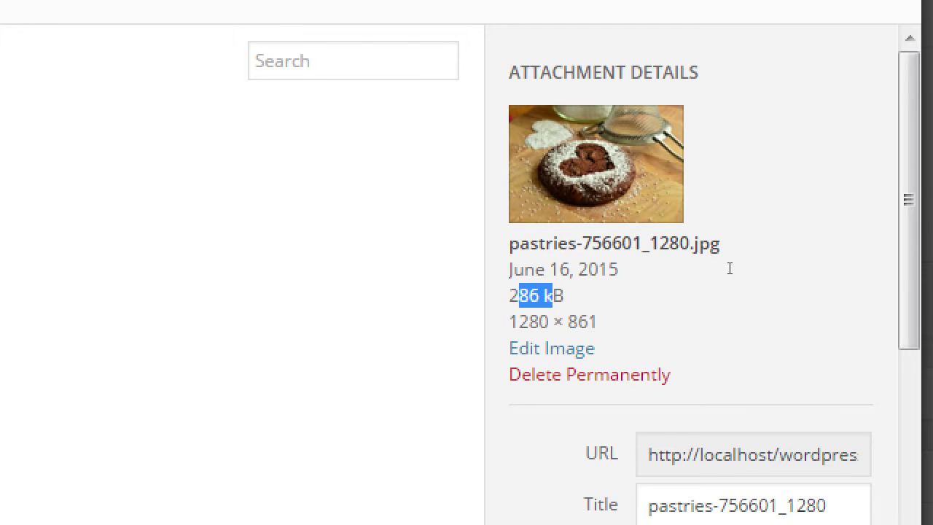
{"action": "left_click", "coordinate": [779, 279]}
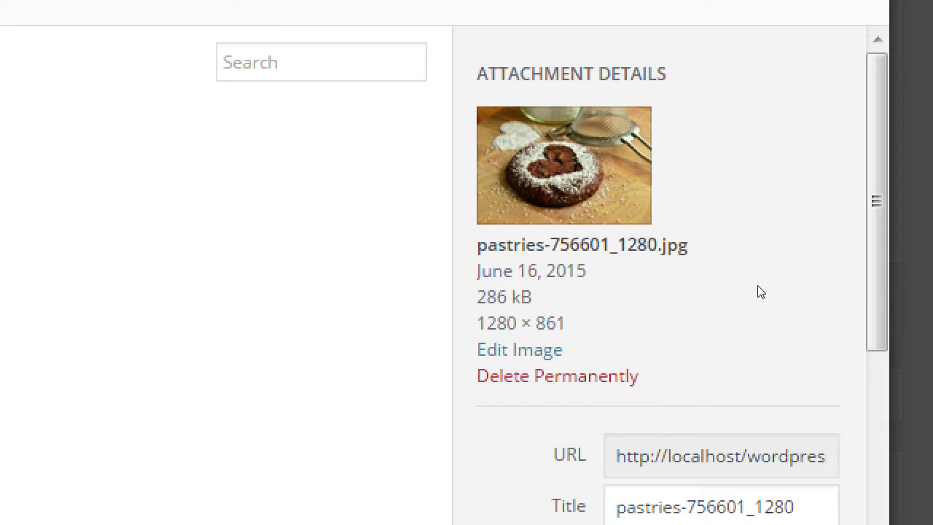
{"action": "mouse_move", "coordinate": [705, 285]}
{"action": "left_mouse_down"}
{"action": "mouse_move", "coordinate": [724, 285]}
{"action": "mouse_move", "coordinate": [705, 284]}
{"action": "left_mouse_up"}
{"action": "left_click", "coordinate": [717, 282]}
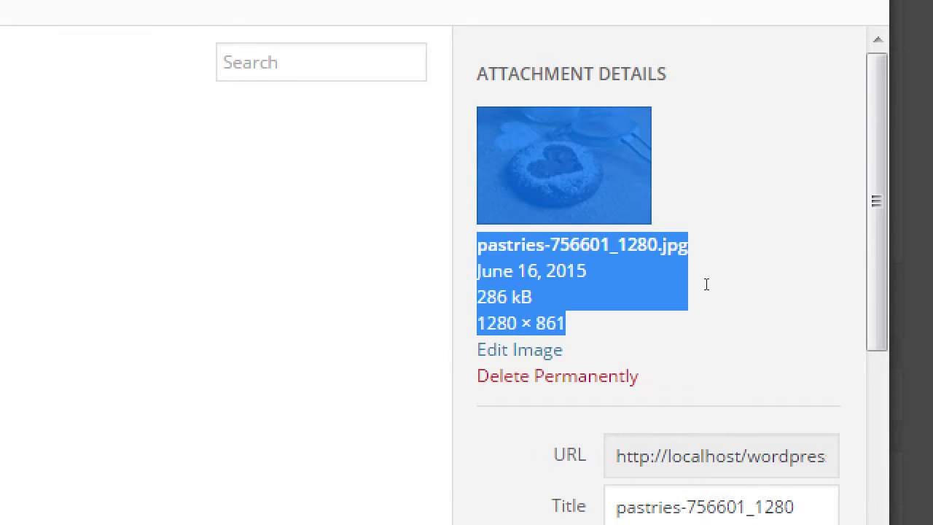
{"action": "left_click", "coordinate": [746, 277]}
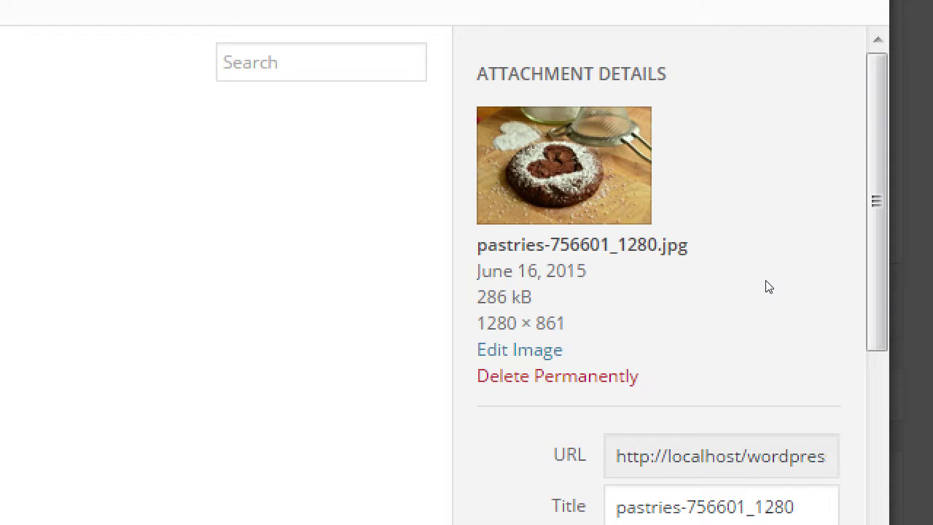
Review the pastry image's file size and pixel dimensions, along with its title, caption, alt text and description fields
{"action": "double_click", "coordinate": [713, 266]}
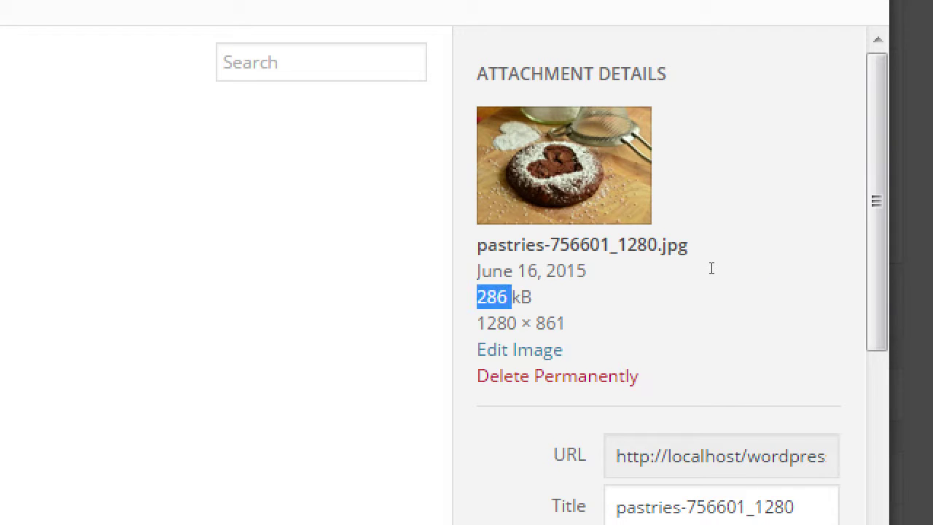
{"action": "left_click", "coordinate": [741, 277]}
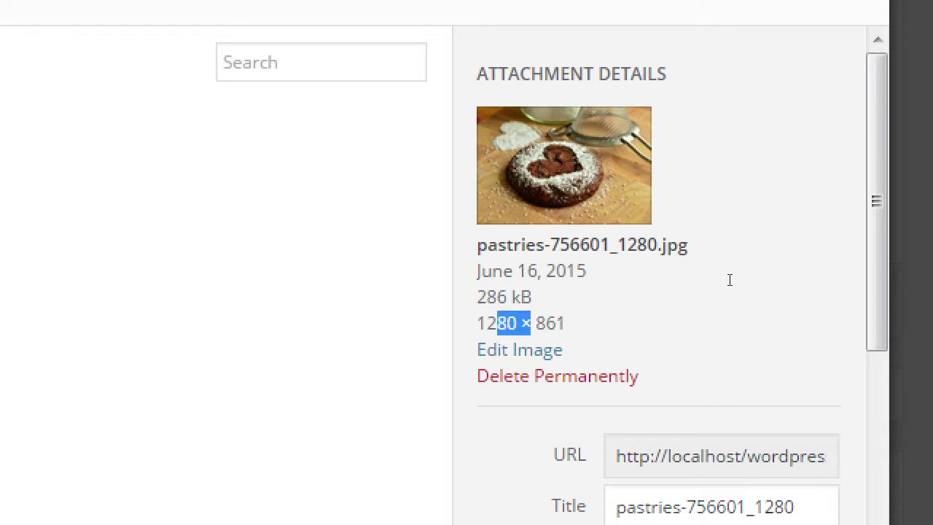
{"action": "left_click", "coordinate": [744, 276]}
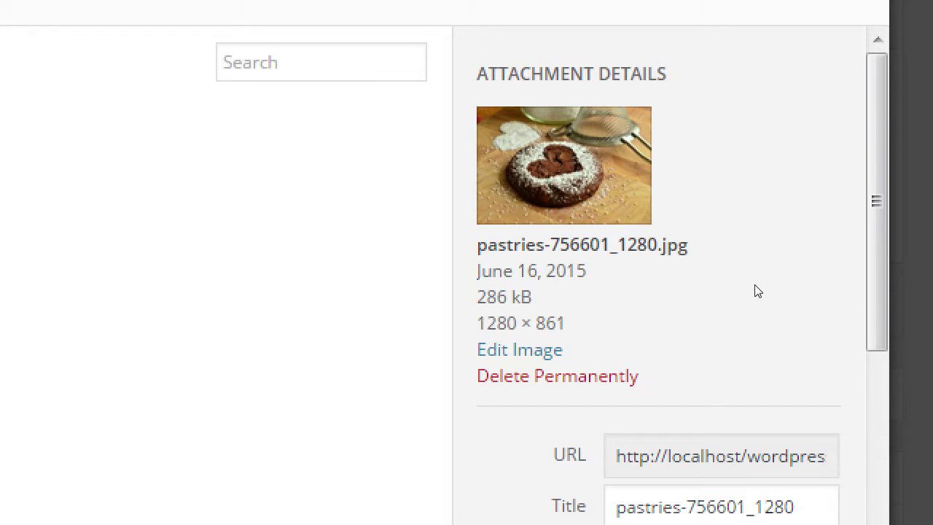
{"action": "left_click_drag", "start_coordinate": [756, 292], "coordinate": [704, 269]}
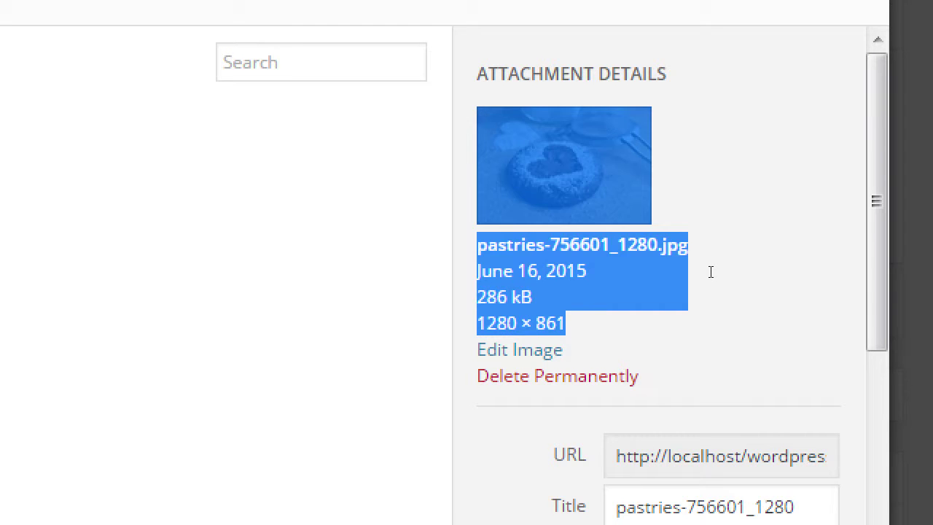
{"action": "left_click", "coordinate": [714, 272]}
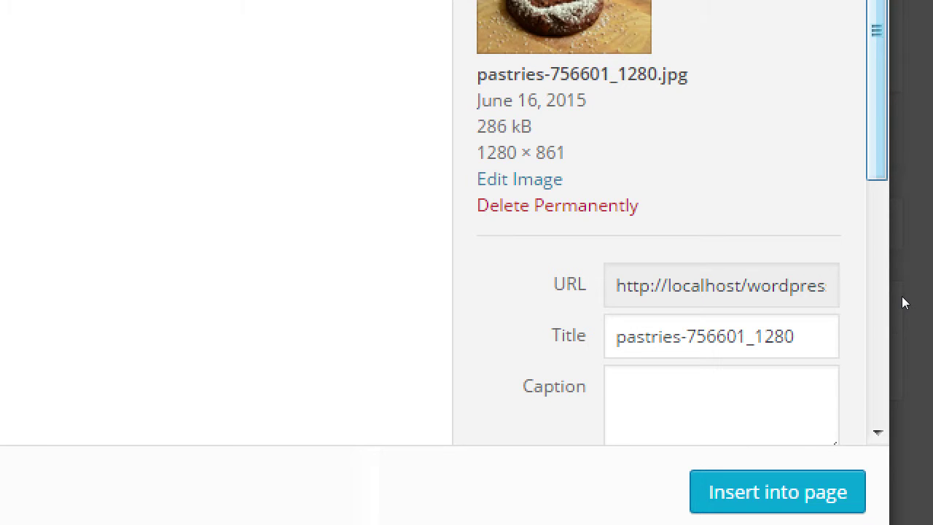
{"action": "scroll", "coordinate": [902, 272], "scroll_direction": "down", "scroll_amount": 4}
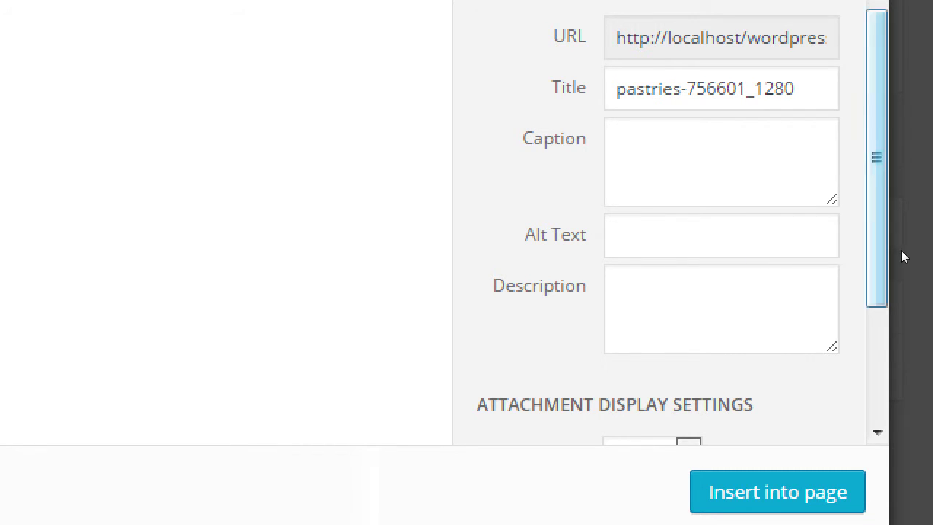
{"action": "scroll", "coordinate": [903, 252], "scroll_direction": "up", "scroll_amount": 6}
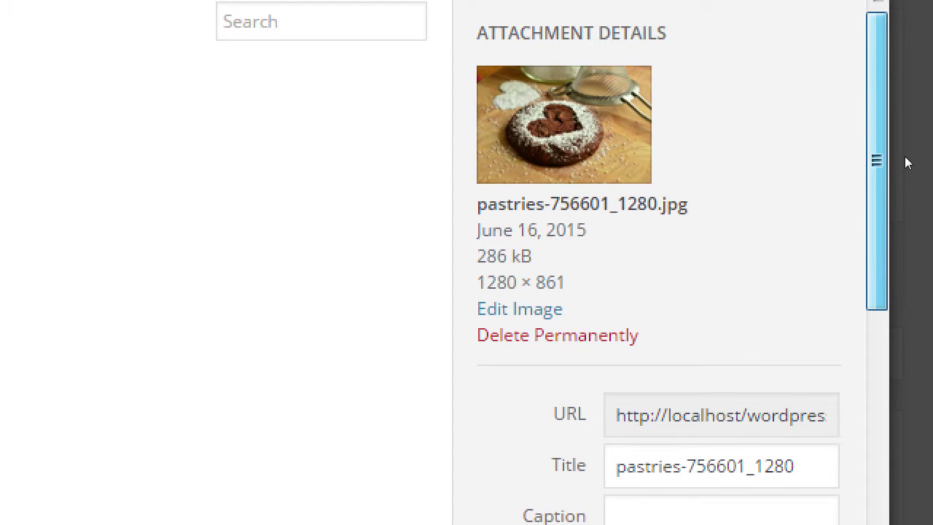
{"action": "scroll", "coordinate": [898, 197], "scroll_direction": "down", "scroll_amount": 3}
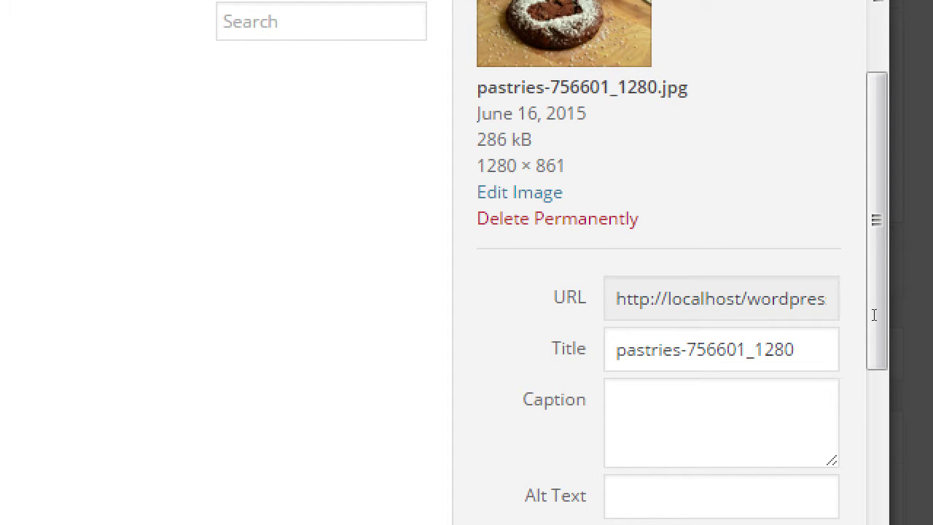
{"action": "left_click_drag", "start_coordinate": [809, 349], "coordinate": [748, 319]}
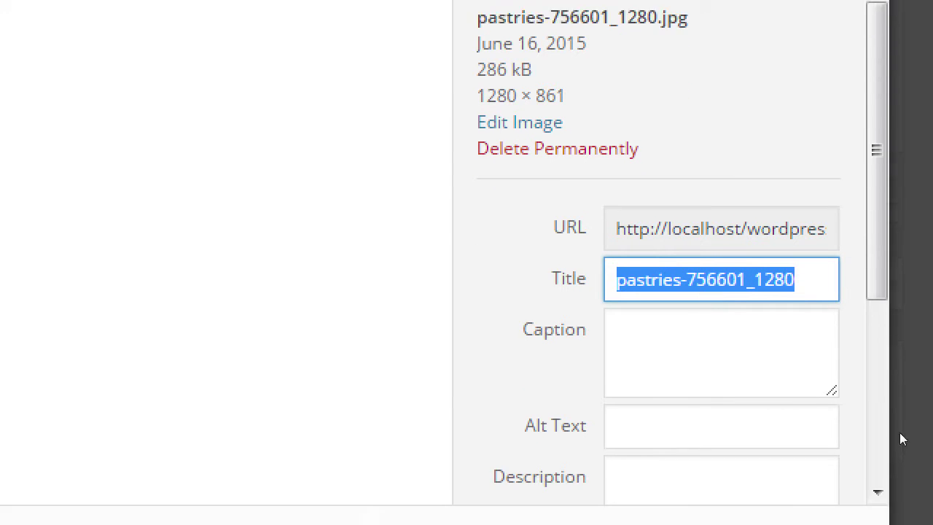
{"action": "scroll", "coordinate": [904, 324], "scroll_direction": "down", "scroll_amount": 3}
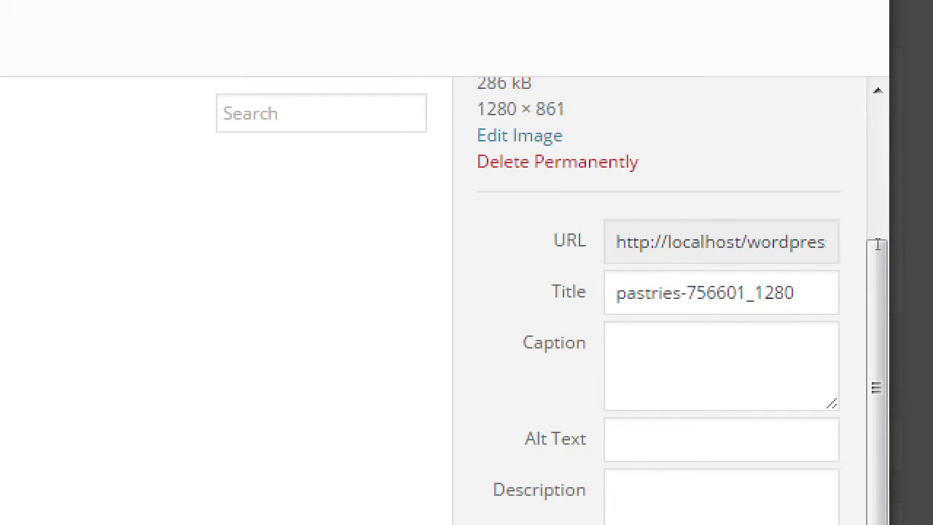
{"action": "left_click_drag", "start_coordinate": [899, 228], "coordinate": [901, 155]}
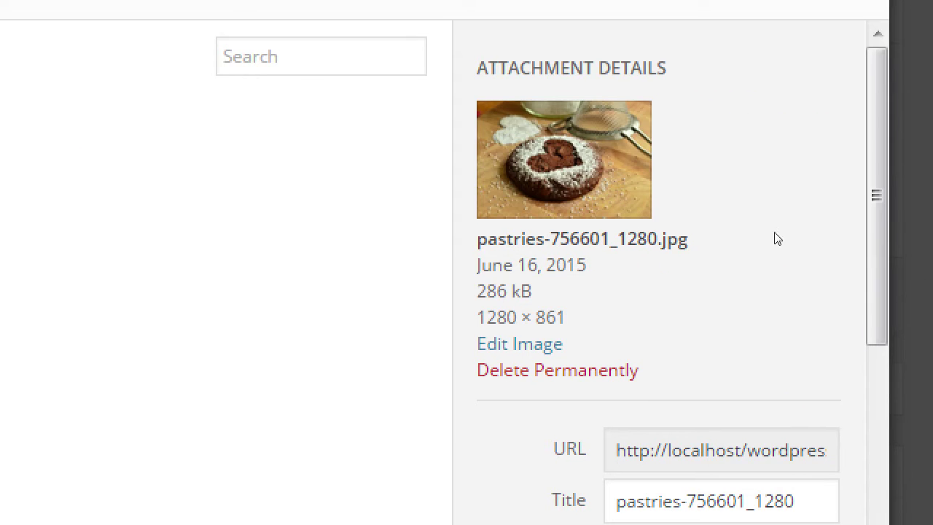
Try "Heart cookie" as the pastry image's title and clear the field
{"action": "triple_click", "coordinate": [735, 356]}
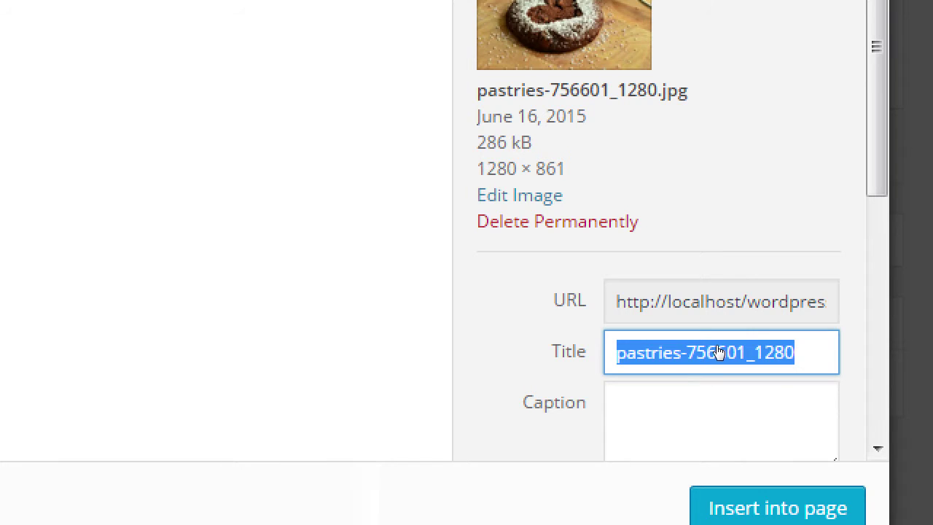
{"action": "type", "text": "Heart cookie"}
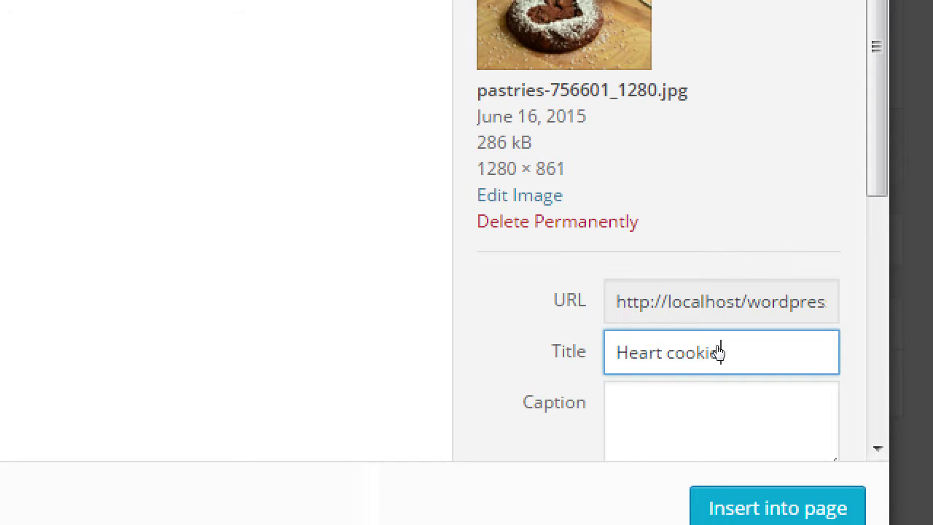
{"action": "key", "text": "BackSpace"}
{"action": "key", "text": "BackSpace"}
{"action": "key", "text": "BackSpace"}
{"action": "key", "text": "BackSpace"}
{"action": "key", "text": "BackSpace"}
{"action": "key", "text": "BackSpace"}
{"action": "key", "text": "BackSpace"}
{"action": "key", "text": "BackSpace"}
{"action": "key", "text": "BackSpace"}
{"action": "key", "text": "BackSpace"}
{"action": "key", "text": "BackSpace"}
{"action": "key", "text": "BackSpace"}
Set the pastry image's title to "We only use the best organic ingredients"
{"action": "type", "text": "We"}
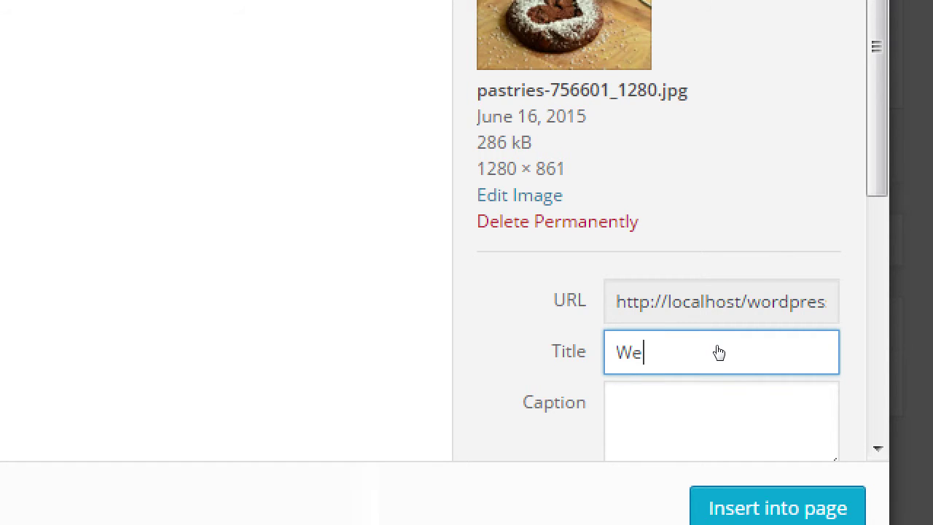
{"action": "type", "text": " only use the best o"}
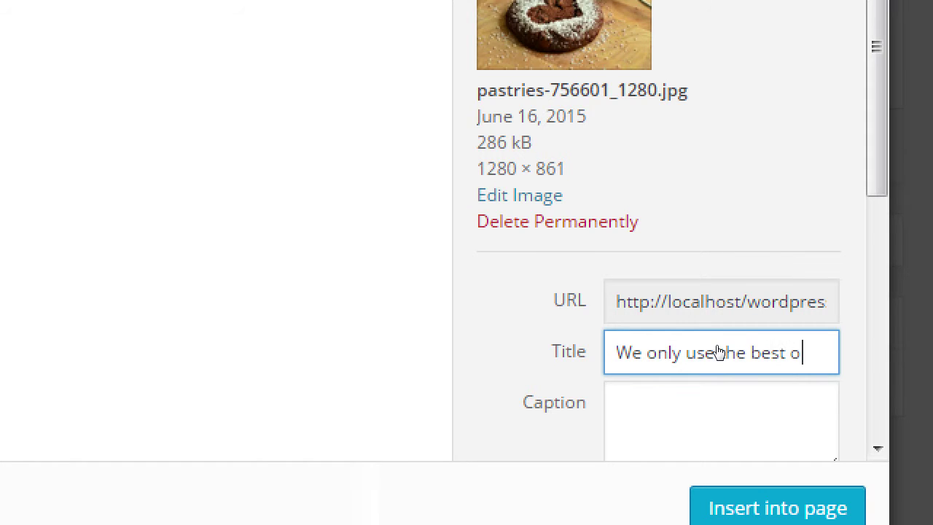
{"action": "type", "text": "rganic ingre"}
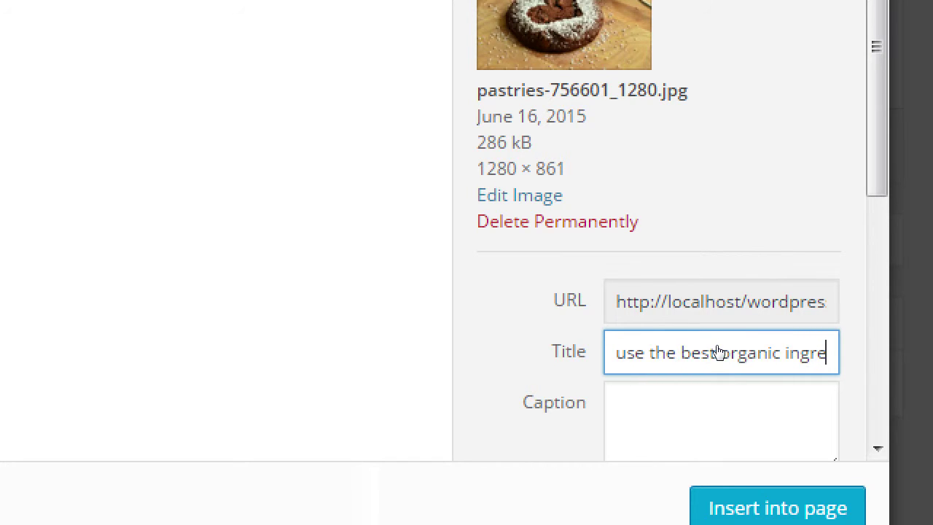
{"action": "type", "text": "dients"}
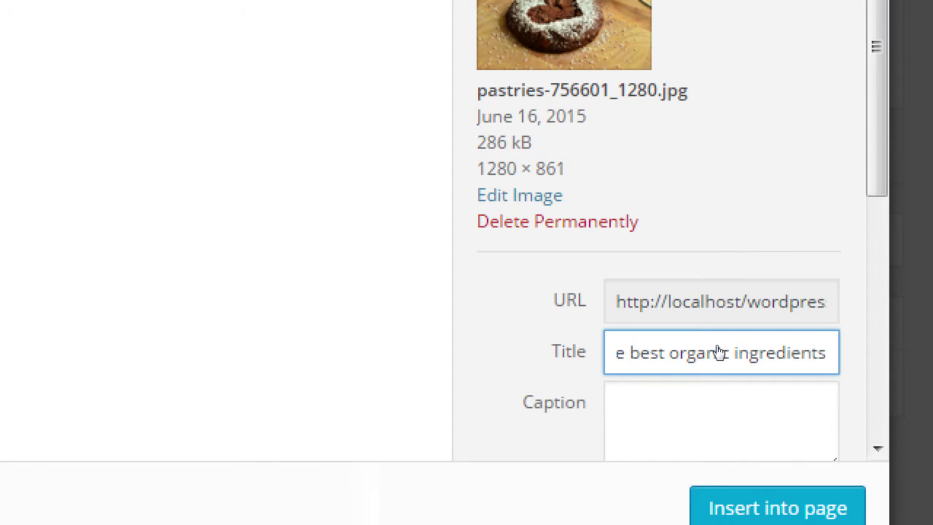
Read through the newly entered image title from its beginning
{"action": "key", "text": "Home"}
{"action": "key", "text": "Right"}
{"action": "key", "text": "Right"}
{"action": "key", "text": "Right"}
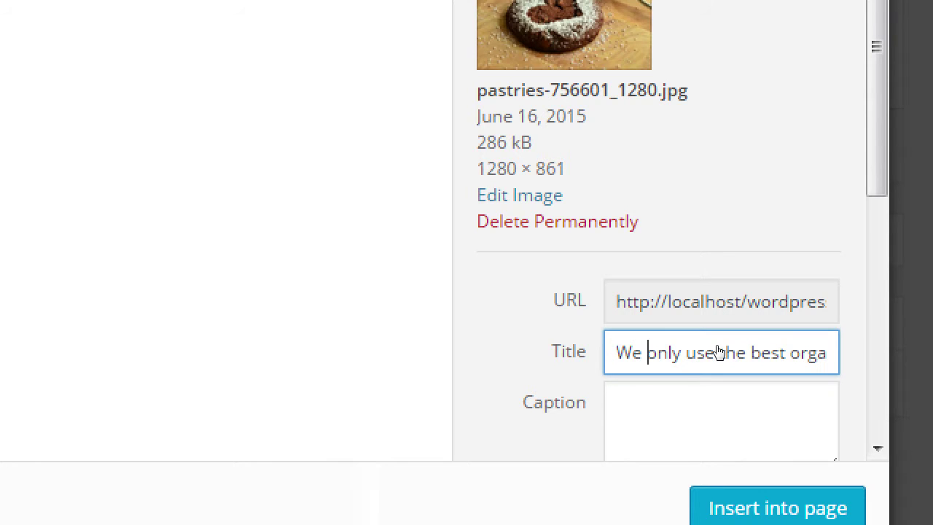
{"action": "key", "text": "Right"}
{"action": "key", "text": "Right"}
{"action": "key", "text": "Right"}
{"action": "key", "text": "Right"}
{"action": "key", "text": "Right"}
{"action": "key", "text": "Right"}
{"action": "key", "text": "Right"}
{"action": "key", "text": "Right"}
{"action": "key", "text": "Right"}
{"action": "key", "text": "Right"}
{"action": "key", "text": "Right"}
{"action": "key", "text": "Right"}
{"action": "key", "text": "Right"}
{"action": "key", "text": "Right"}
{"action": "key", "text": "Right"}
{"action": "key", "text": "Right"}
{"action": "key", "text": "Home"}
Compare the image's file name with its descriptive title and look over the empty caption, alt text and description fields
{"action": "left_click_drag", "start_coordinate": [908, 276], "coordinate": [893, 321]}
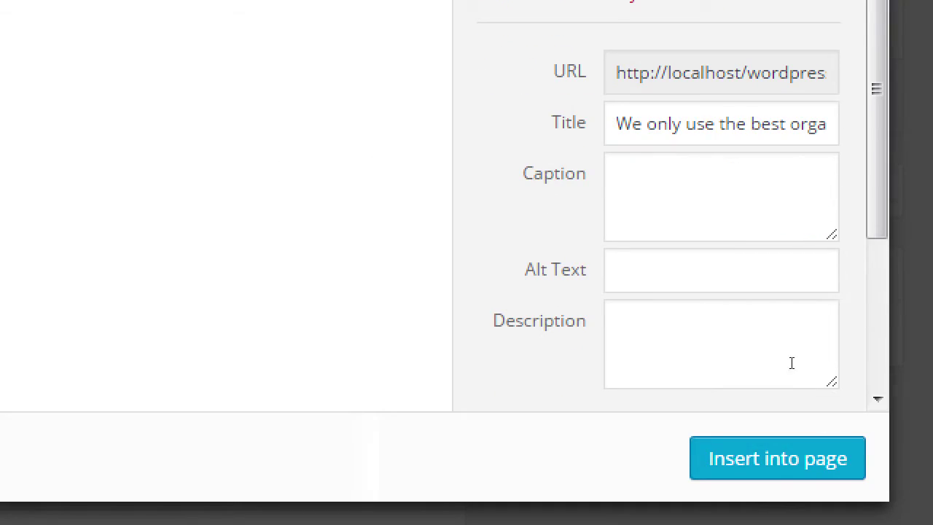
{"action": "key", "text": "Tab"}
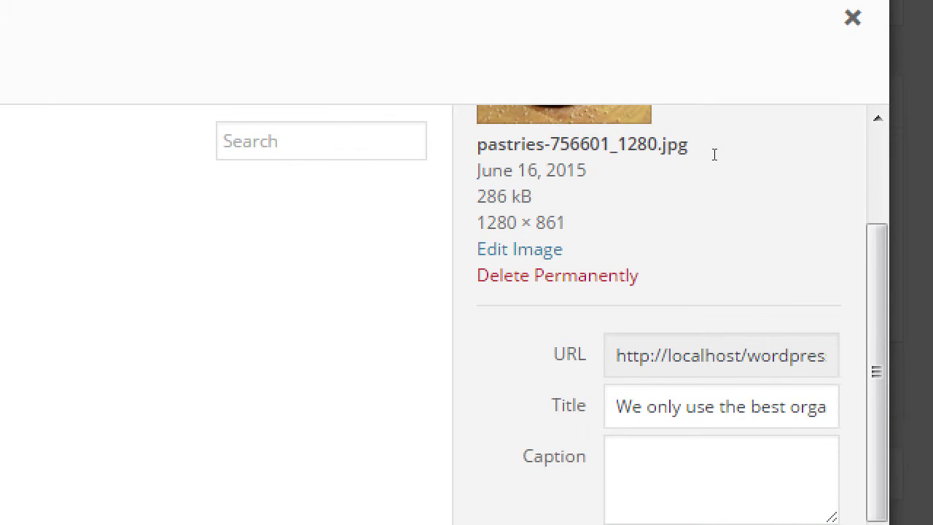
{"action": "left_click_drag", "start_coordinate": [704, 152], "coordinate": [809, 153]}
{"action": "left_click", "coordinate": [815, 159]}
{"action": "left_click_drag", "start_coordinate": [705, 154], "coordinate": [780, 158]}
{"action": "left_click", "coordinate": [792, 157]}
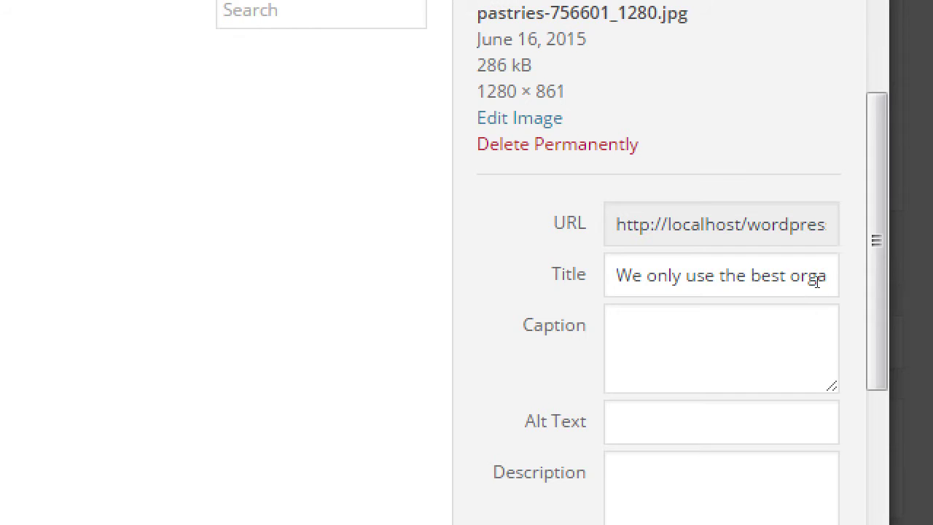
{"action": "double_click", "coordinate": [700, 275]}
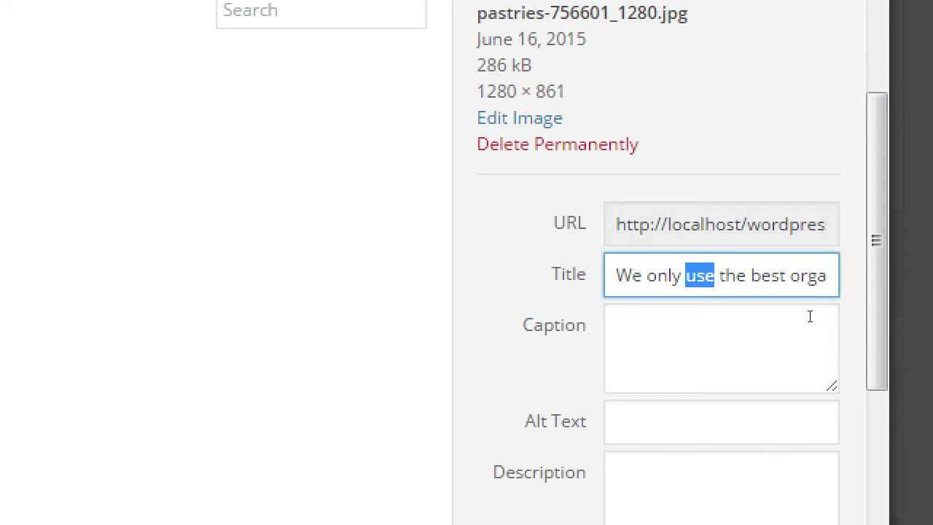
{"action": "key", "text": "Tab"}
{"action": "key", "text": "Tab"}
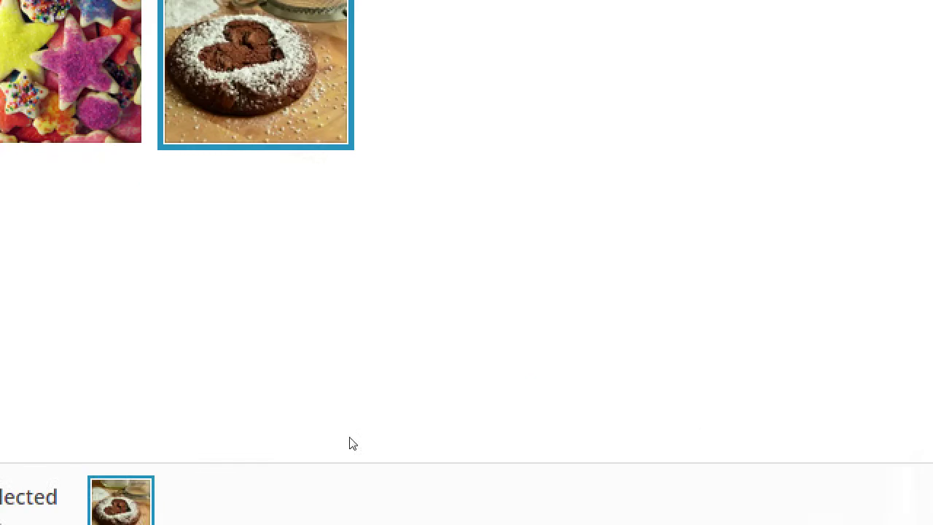
Copy the image title into the alt text, so it reads "We only use the best organic ingredients"
{"action": "left_click", "coordinate": [810, 355]}
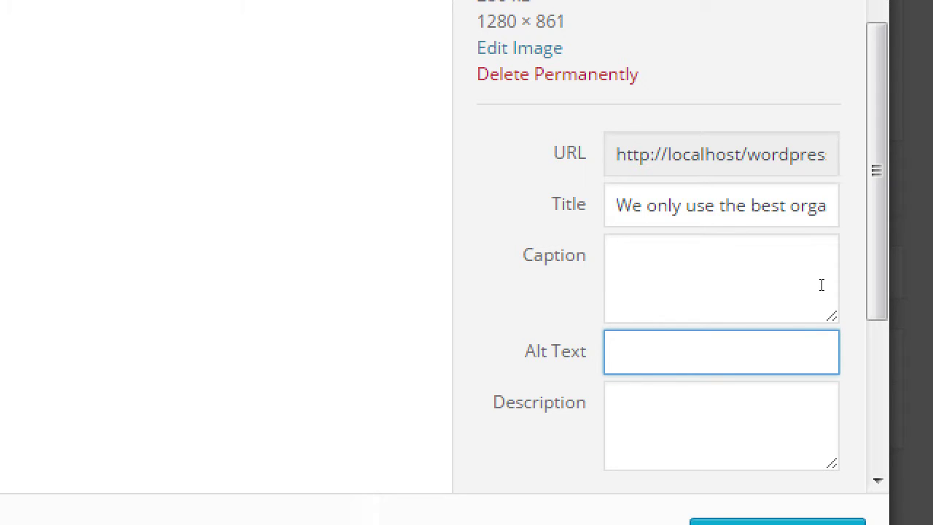
{"action": "key", "text": "shift+Tab"}
{"action": "key", "text": "shift+Tab"}
{"action": "key", "text": "ctrl+a"}
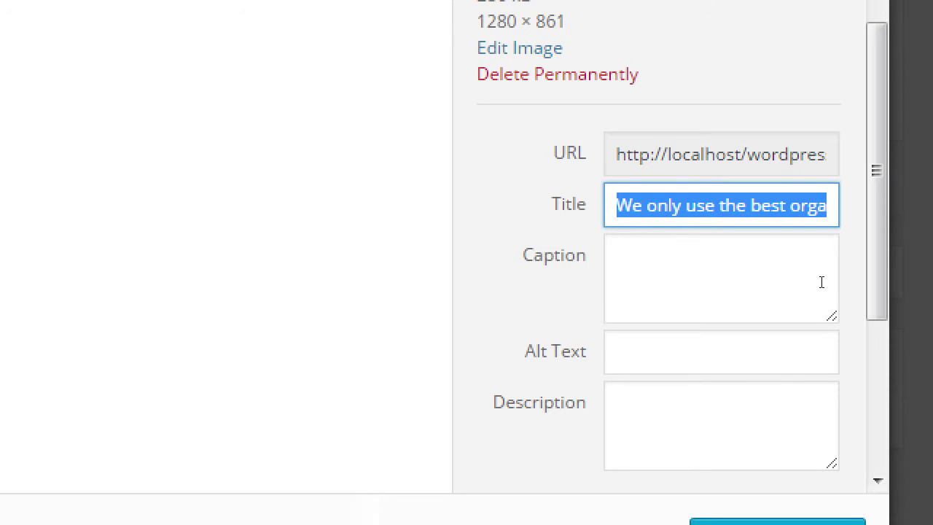
{"action": "left_click", "coordinate": [803, 356]}
{"action": "type", "text": "We only use the best organic ingredients"}
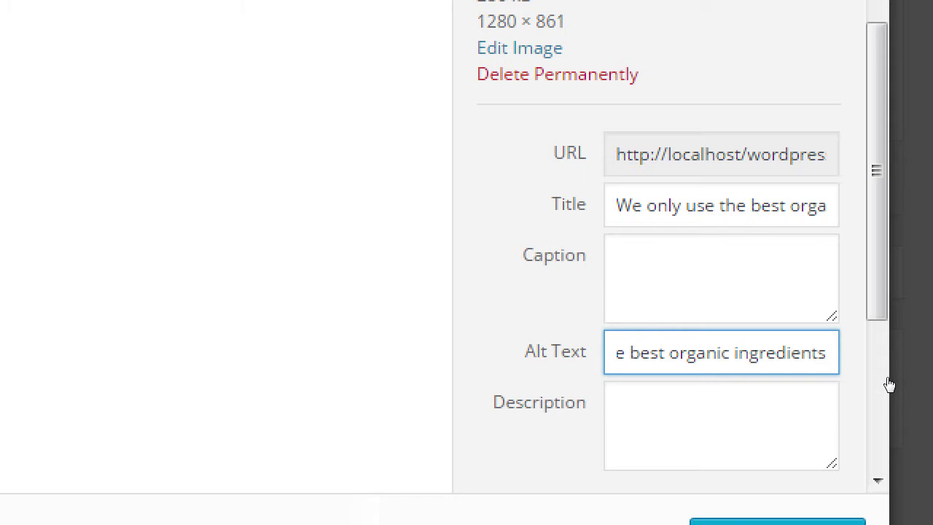
Check the pastry image preview and its attachment details against the entered alt text
{"action": "scroll", "coordinate": [831, 327], "scroll_direction": "down", "scroll_amount": 1}
{"action": "scroll", "coordinate": [840, 208], "scroll_direction": "up", "scroll_amount": 3}
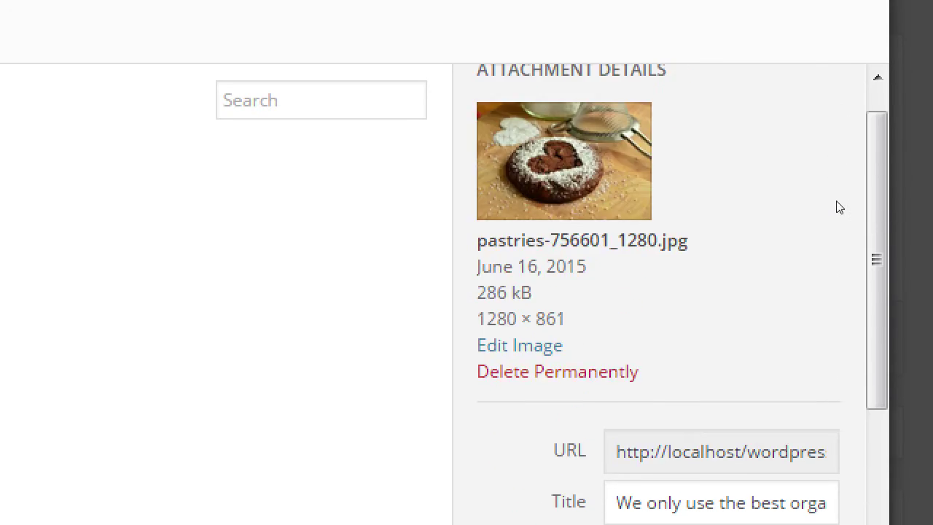
{"action": "scroll", "coordinate": [840, 208], "scroll_direction": "up", "scroll_amount": 1}
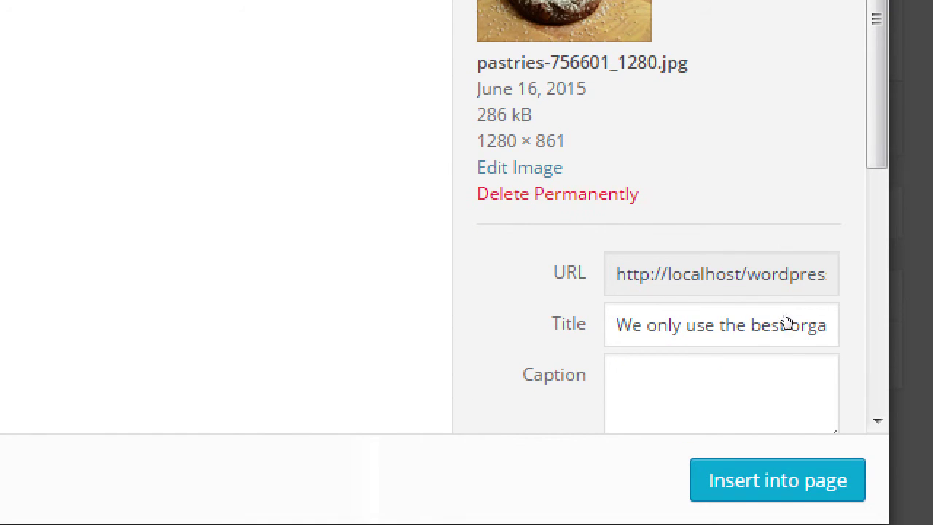
{"action": "scroll", "coordinate": [786, 322], "scroll_direction": "down", "scroll_amount": 2}
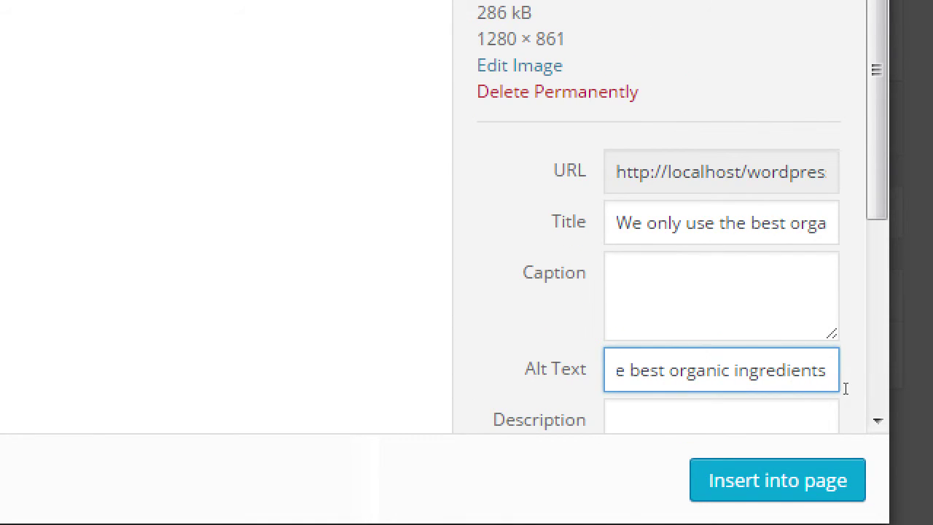
{"action": "key", "text": "ctrl+a"}
{"action": "key", "text": "ctrl+c"}
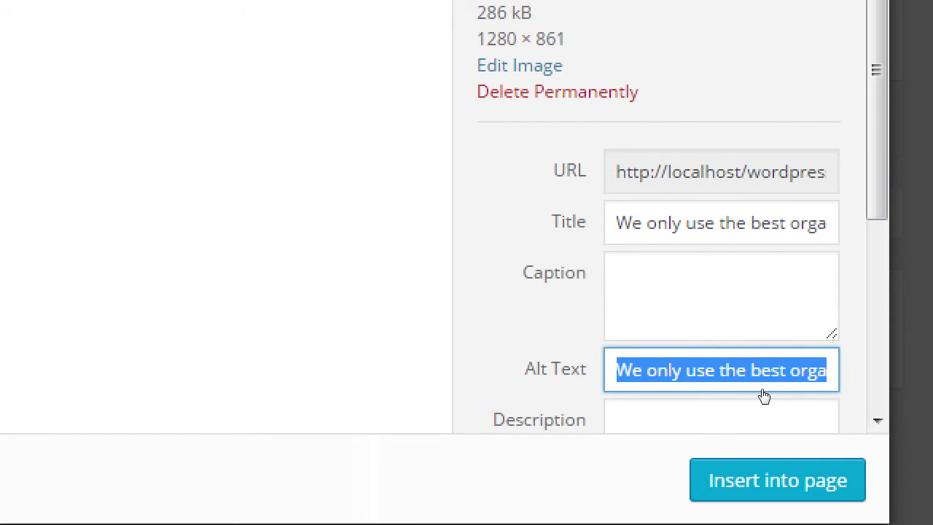
{"action": "key", "text": "Home"}
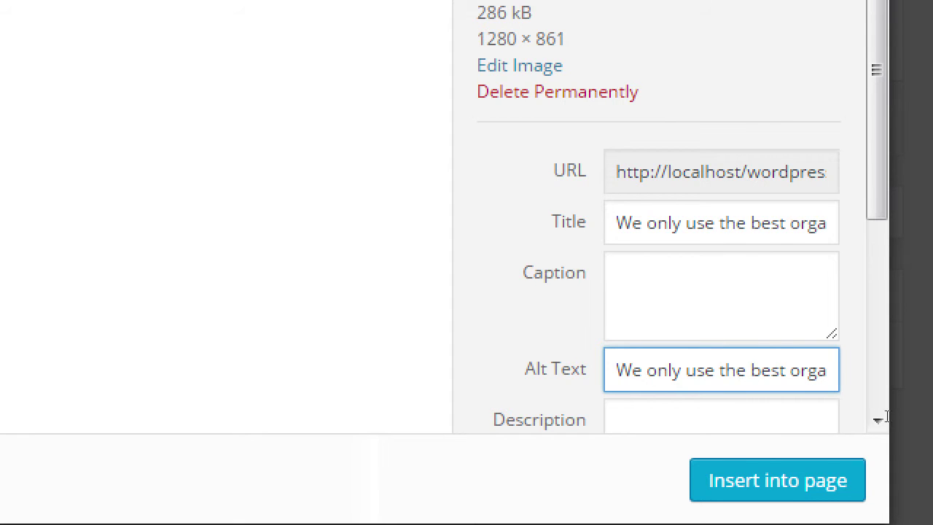
Compare the alt text with the title, and place the cursor in the image's empty caption field
{"action": "scroll", "coordinate": [903, 323], "scroll_direction": "down", "scroll_amount": 3}
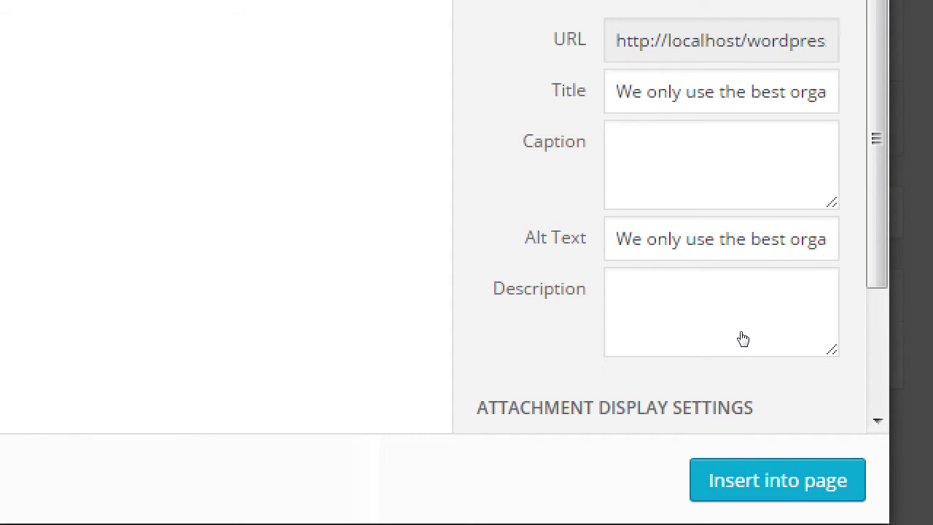
{"action": "key", "text": "shift+Tab"}
{"action": "key", "text": "shift+Right"}
{"action": "key", "text": "shift+Right"}
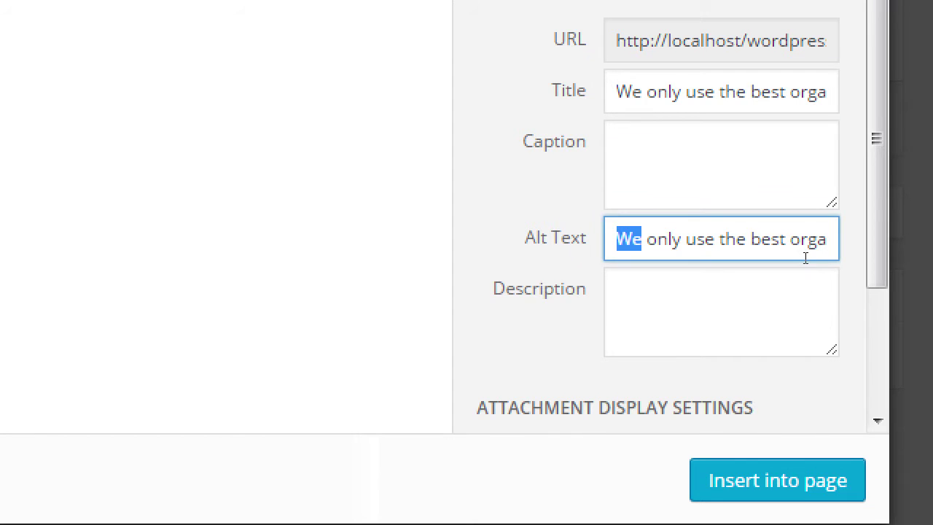
{"action": "key", "text": "shift+Tab"}
{"action": "key", "text": "shift+Tab"}
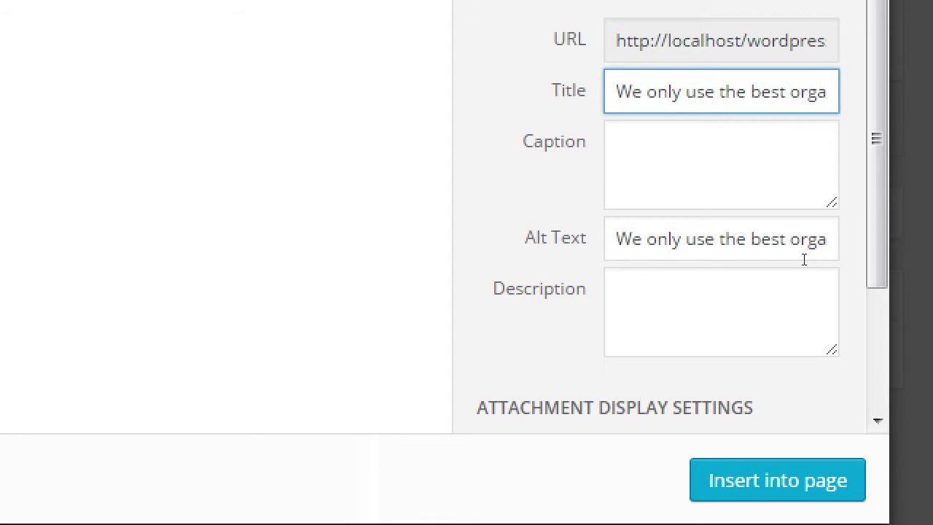
{"action": "key", "text": "Tab"}
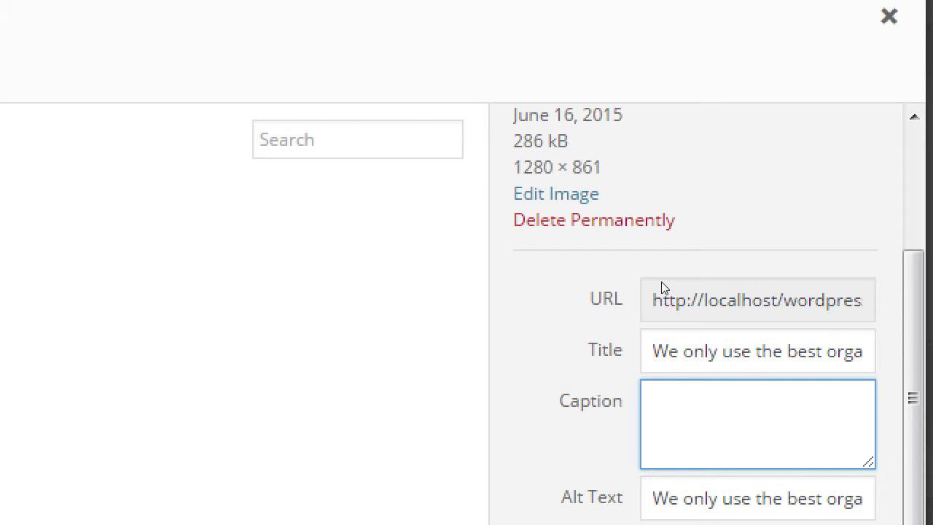
Fill the pastry image's caption with its title text, "We only use the best organic ingredients"
{"action": "scroll", "coordinate": [909, 204], "scroll_direction": "up", "scroll_amount": 3}
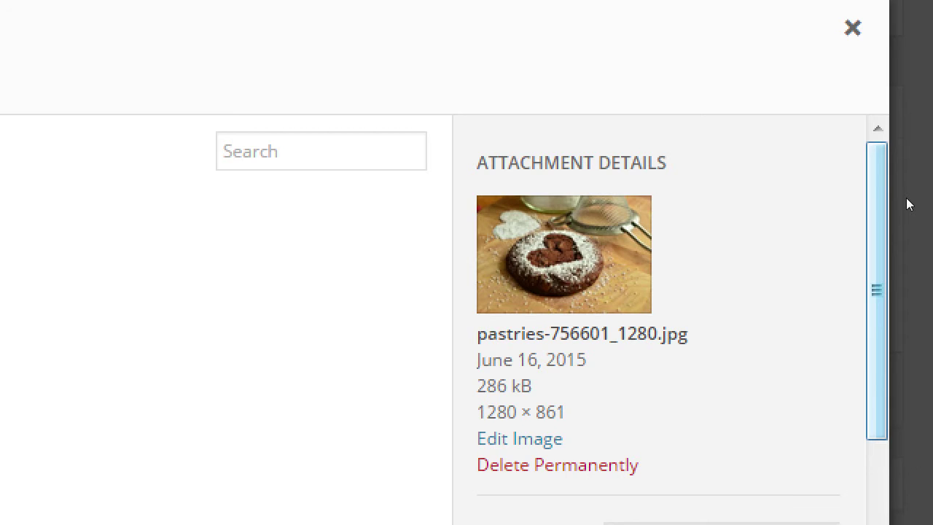
{"action": "scroll", "coordinate": [906, 229], "scroll_direction": "down", "scroll_amount": 4}
{"action": "scroll", "coordinate": [908, 281], "scroll_direction": "down", "scroll_amount": 1}
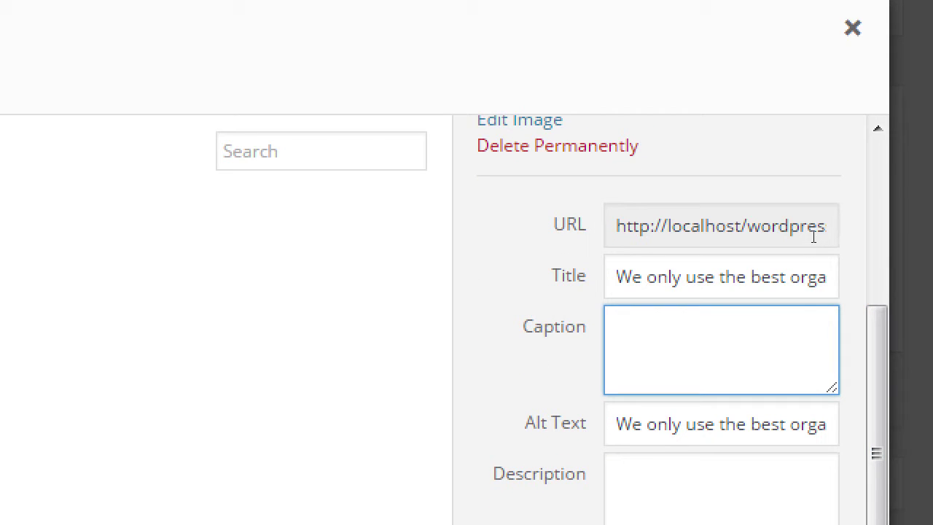
{"action": "key", "text": "ctrl+v"}
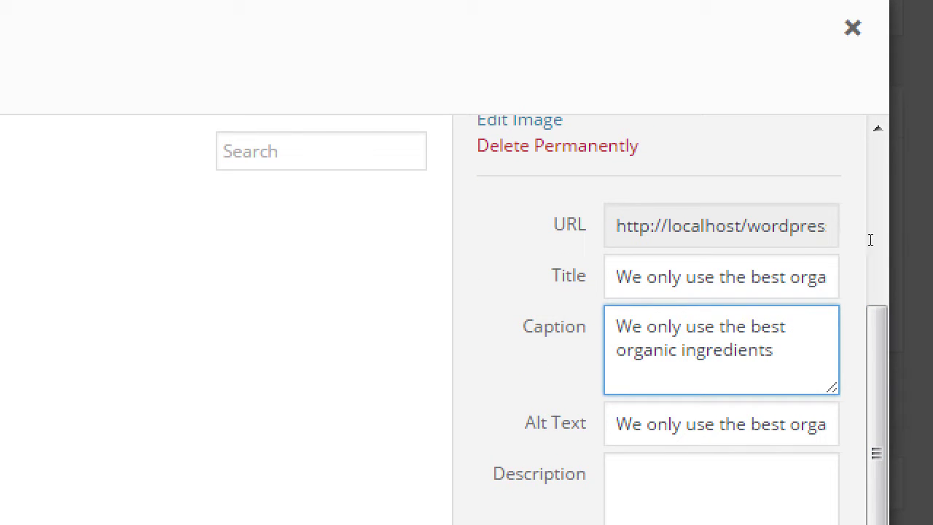
Enter "heart cookie" as the description of the pastry image
{"action": "scroll", "coordinate": [907, 292], "scroll_direction": "down", "scroll_amount": 2}
{"action": "scroll", "coordinate": [864, 277], "scroll_direction": "down", "scroll_amount": 1}
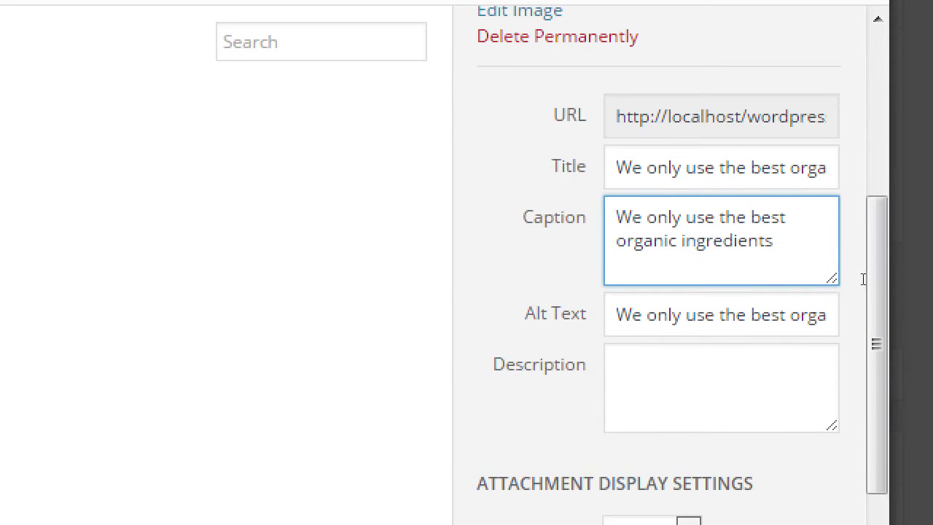
{"action": "key", "text": "Tab"}
{"action": "key", "text": "Tab"}
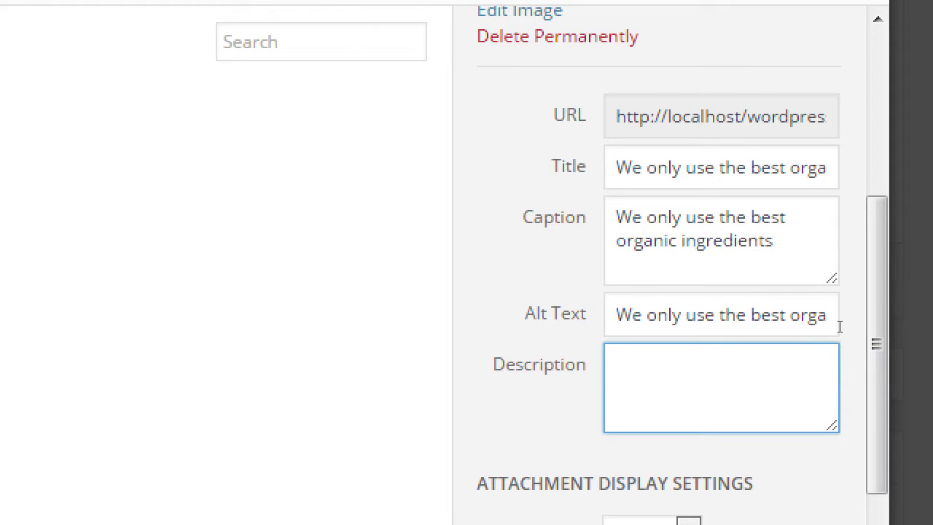
{"action": "type", "text": "heart cookie"}
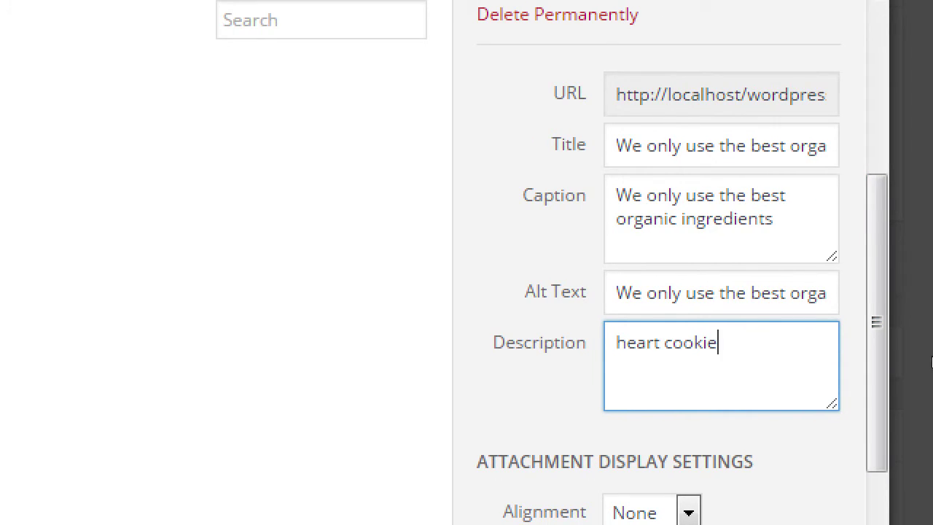
Set the image's alignment to Center in the attachment display settings
{"action": "scroll", "coordinate": [904, 328], "scroll_direction": "down", "scroll_amount": 2}
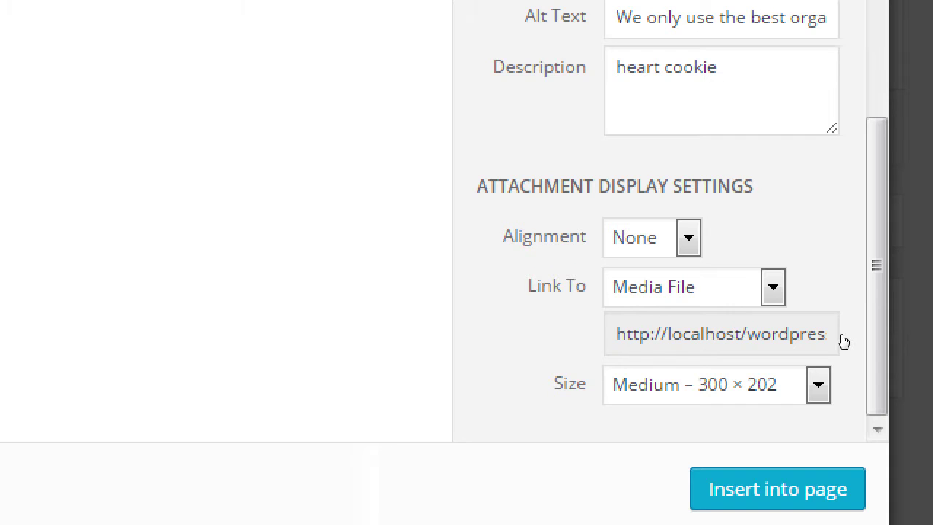
{"action": "key", "text": "alt+Down"}
{"action": "key", "text": "Down"}
{"action": "key", "text": "Down"}
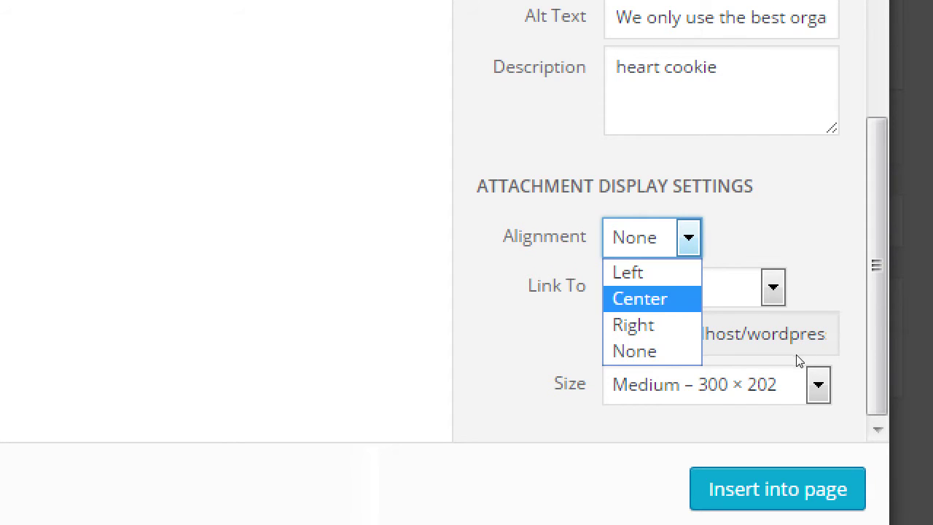
{"action": "key", "text": "Up"}
{"action": "key", "text": "Up"}
{"action": "key", "text": "Down"}
{"action": "key", "text": "Return"}
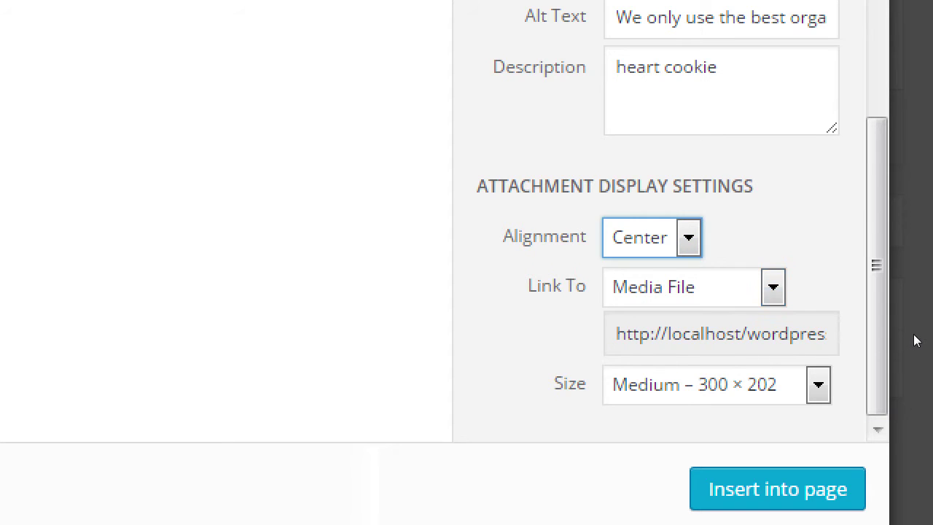
Check the image's original dimensions and compare them with the size options offered for insertion, keeping Medium – 300 × 202
{"action": "key", "text": "Tab"}
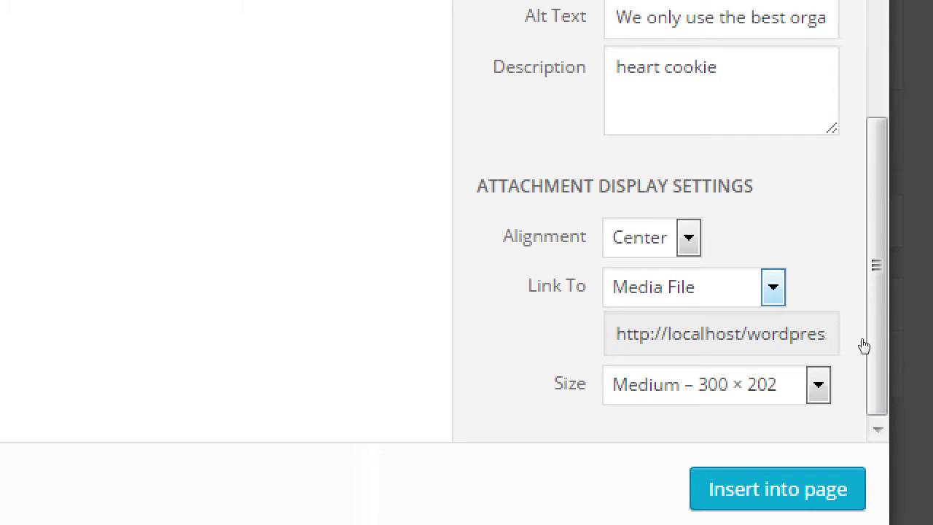
{"action": "key", "text": "Tab"}
{"action": "scroll", "coordinate": [835, 226], "scroll_direction": "up", "scroll_amount": 8}
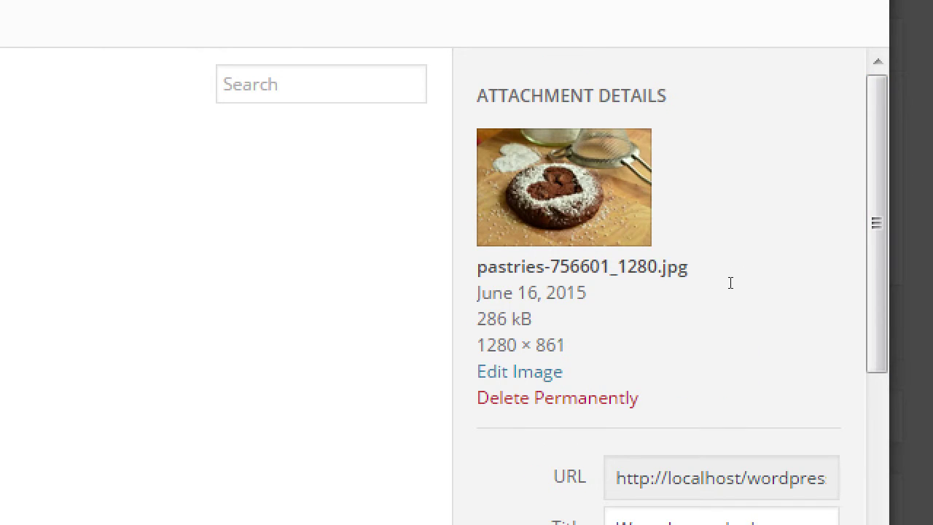
{"action": "scroll", "coordinate": [812, 295], "scroll_direction": "down", "scroll_amount": 2}
{"action": "scroll", "coordinate": [903, 408], "scroll_direction": "down", "scroll_amount": 10}
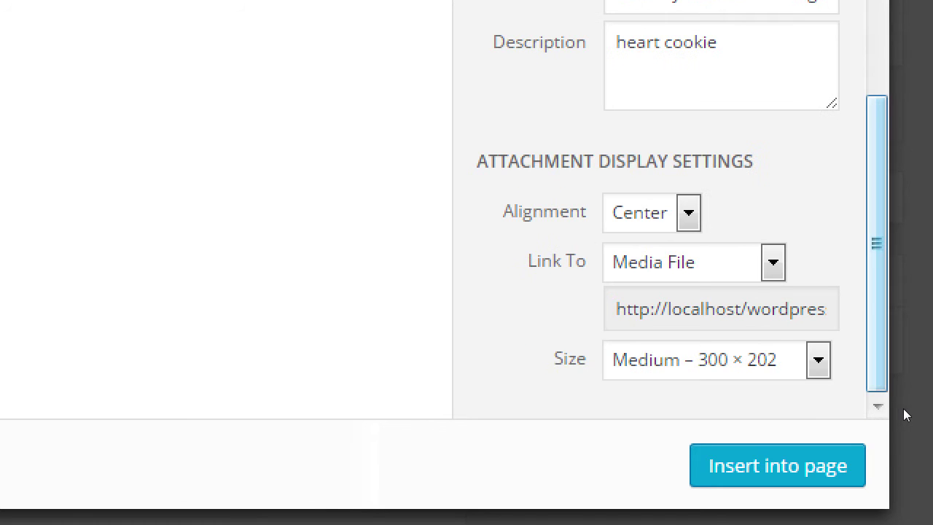
{"action": "left_click", "coordinate": [818, 360]}
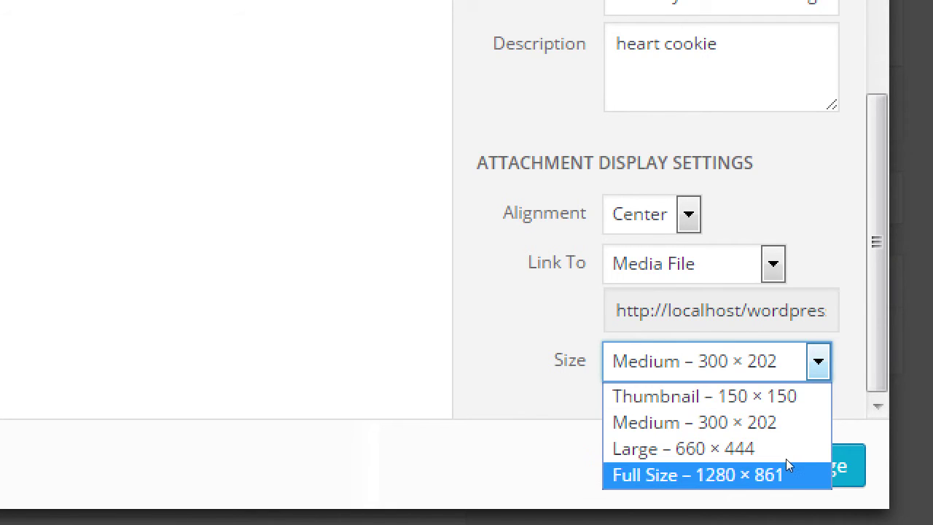
{"action": "left_click", "coordinate": [727, 377]}
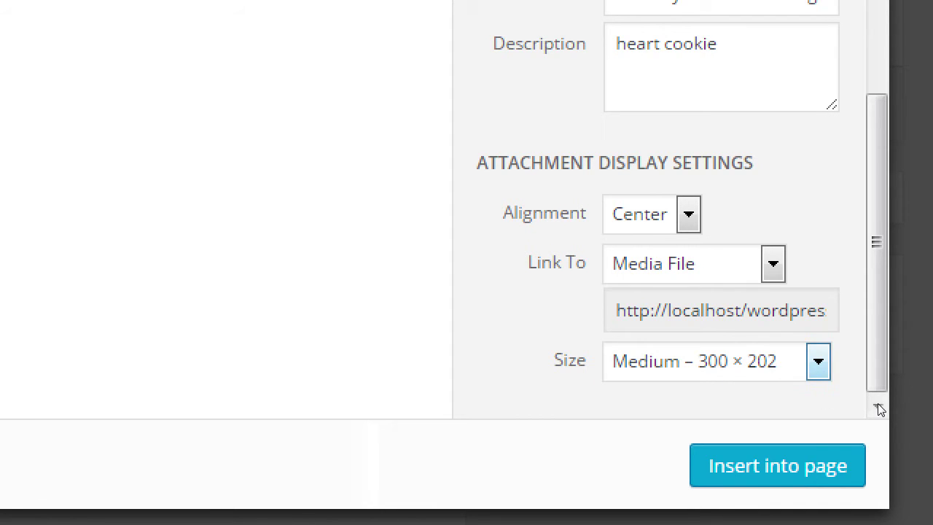
{"action": "key", "text": "alt+Down"}
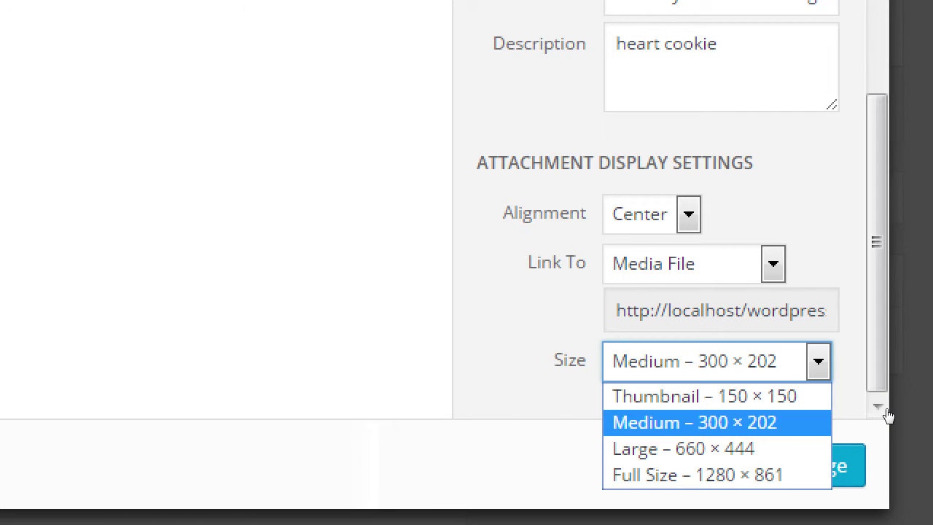
{"action": "left_click", "coordinate": [846, 433]}
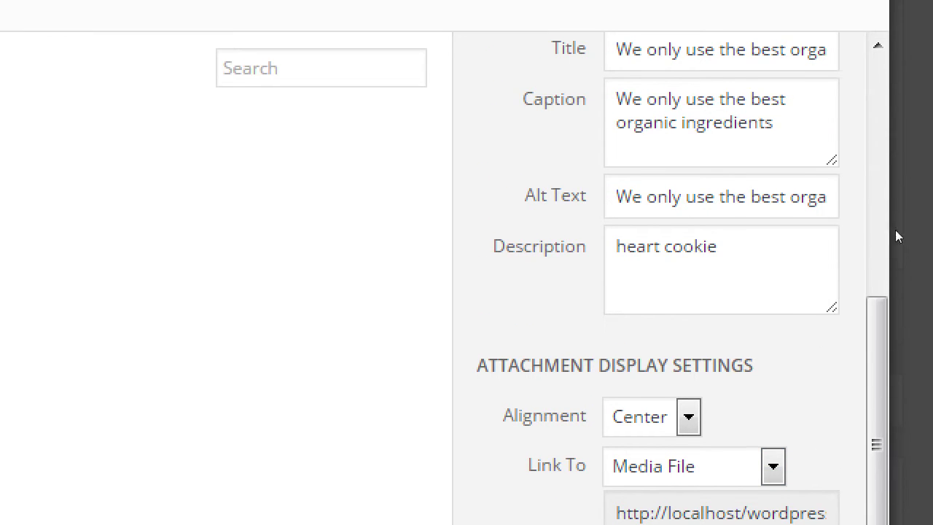
Review the image's description and caption texts by highlighting each of them
{"action": "left_click", "coordinate": [815, 246]}
{"action": "key", "text": "ctrl+a"}
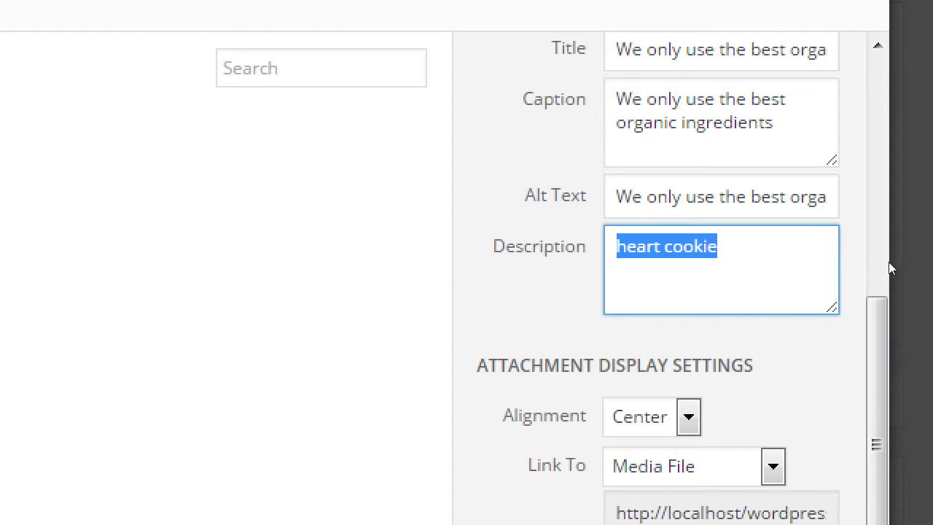
{"action": "left_click_drag", "start_coordinate": [878, 299], "coordinate": [899, 248]}
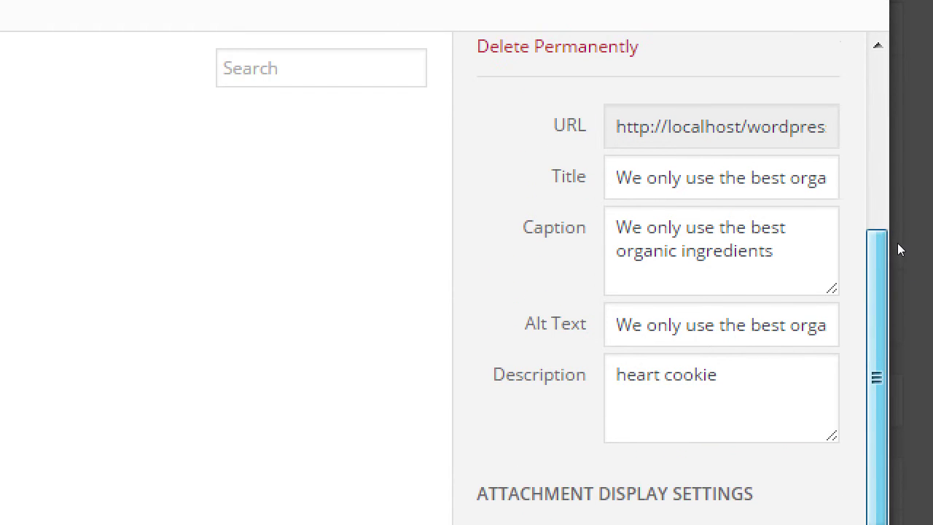
{"action": "left_click", "coordinate": [827, 251]}
{"action": "key", "text": "ctrl+a"}
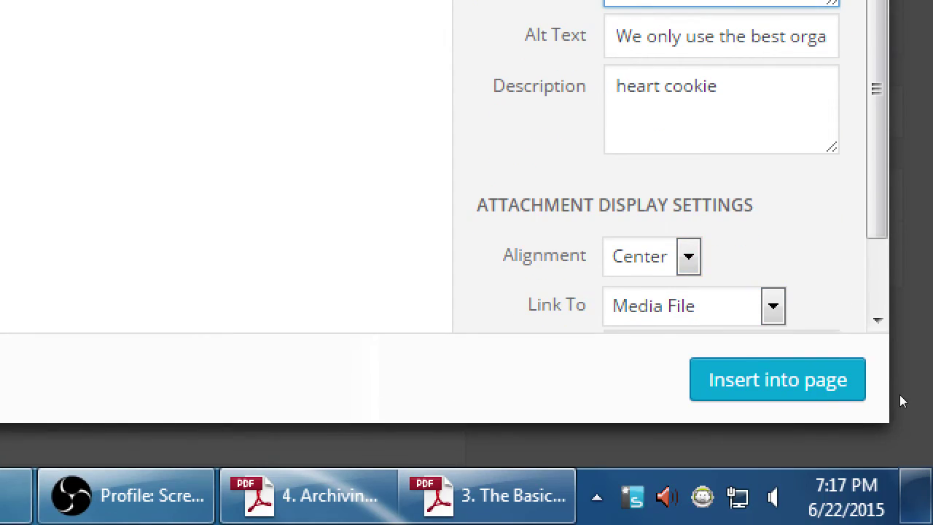
Try Attachment Page as the image's link target and return it to Media File
{"action": "scroll", "coordinate": [878, 219], "scroll_direction": "down", "scroll_amount": 3}
{"action": "key", "text": "alt+Down"}
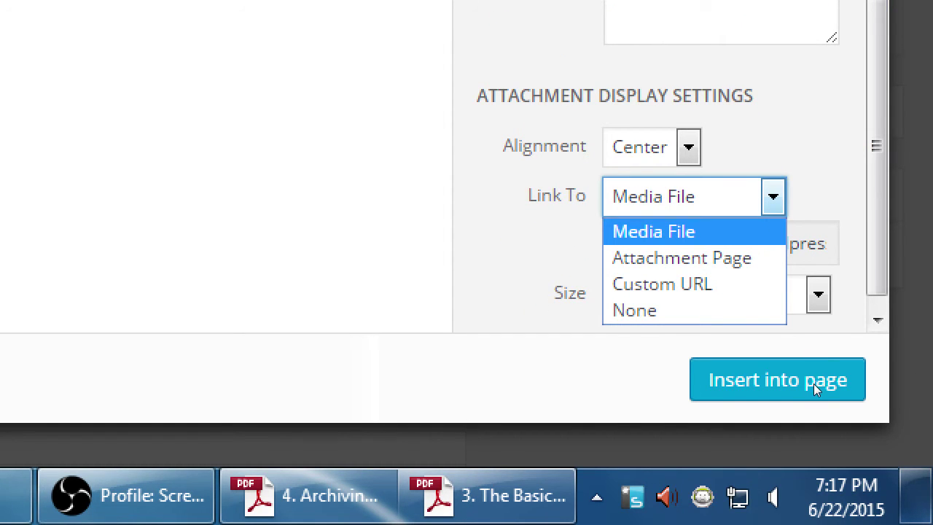
{"action": "key", "text": "Down"}
{"action": "key", "text": "Return"}
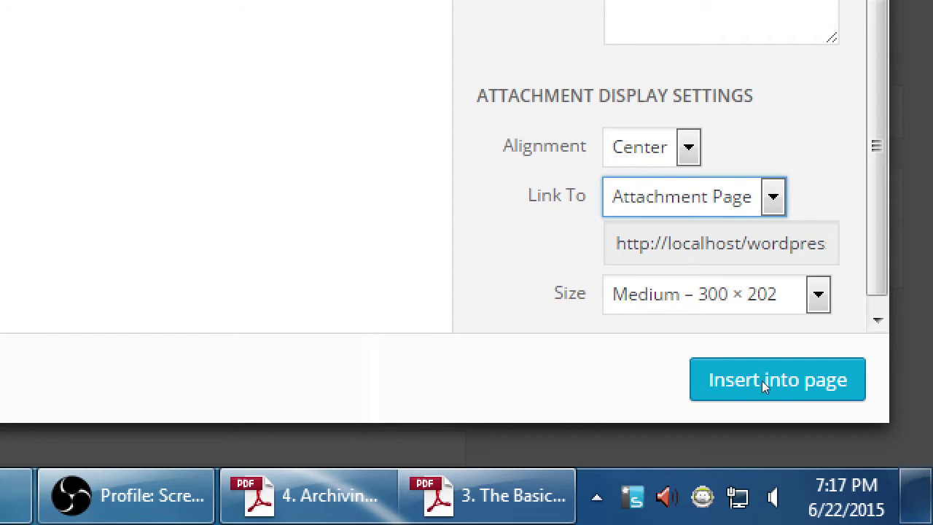
{"action": "key", "text": "alt+Down"}
{"action": "key", "text": "Up"}
{"action": "key", "text": "Return"}
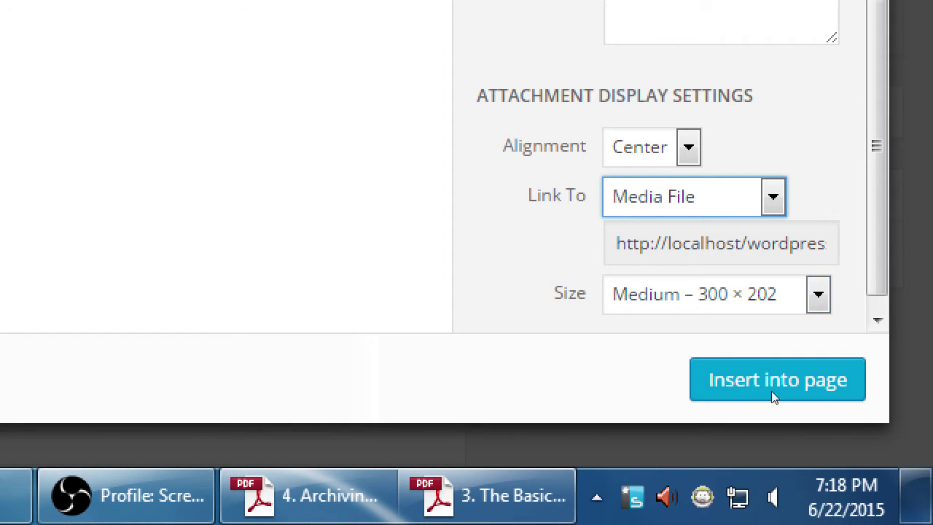
Switch the image's link target to Attachment Page again and on to None
{"action": "key", "text": "alt+Down"}
{"action": "key", "text": "Down"}
{"action": "key", "text": "Return"}
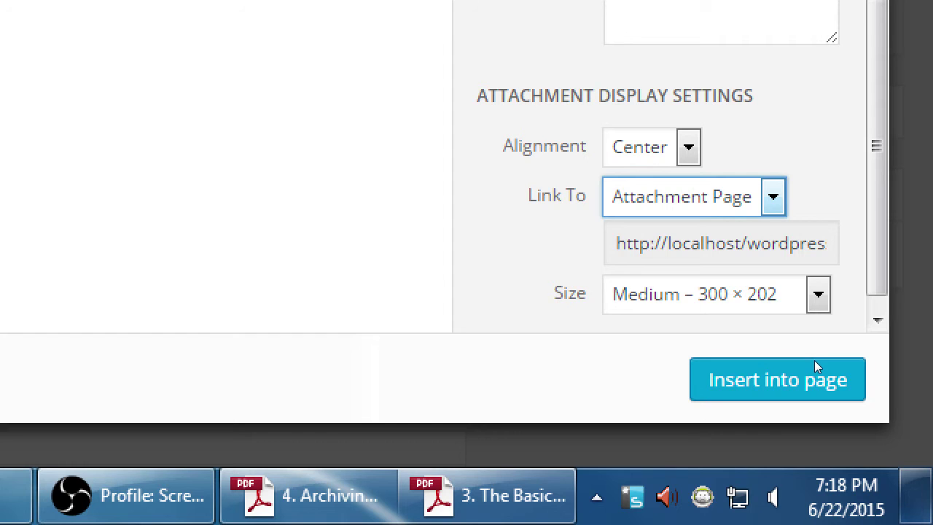
{"action": "key", "text": "alt+Down"}
{"action": "key", "text": "Down"}
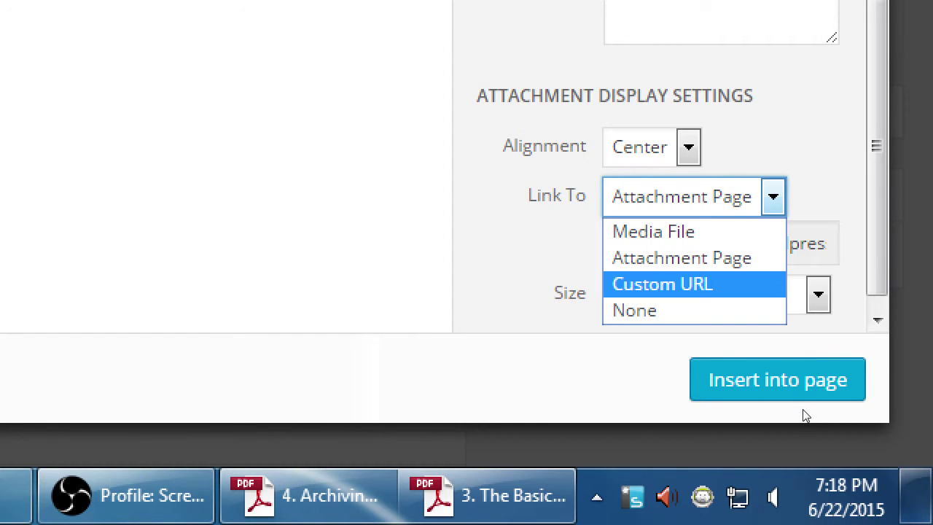
{"action": "key", "text": "Down"}
{"action": "key", "text": "Return"}
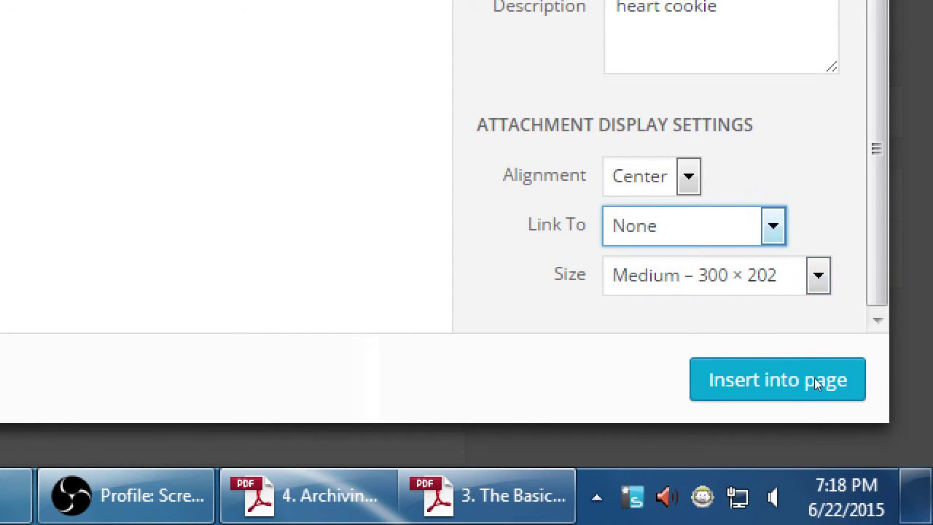
{"action": "key", "text": "alt+Down"}
{"action": "key", "text": "Up"}
{"action": "key", "text": "Return"}
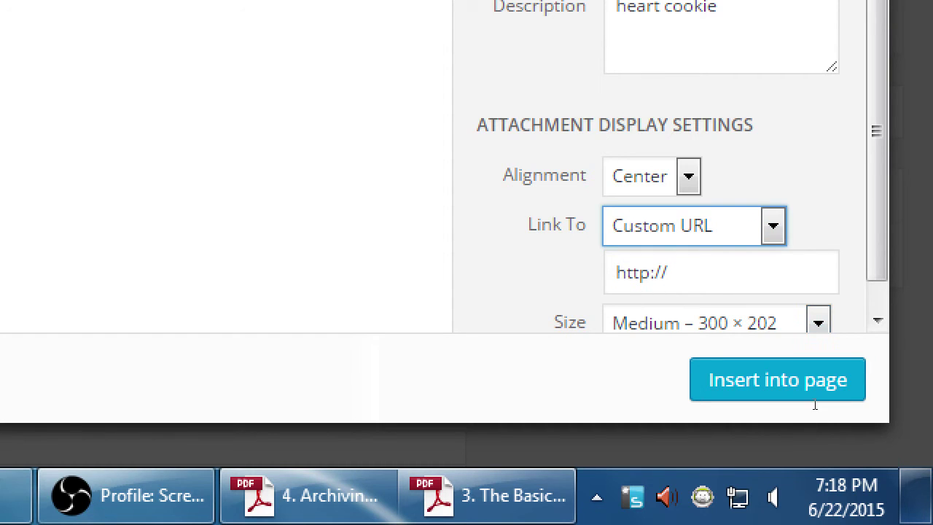
{"action": "key", "text": "Tab"}
{"action": "left_click_drag", "start_coordinate": [877, 182], "coordinate": [877, 207]}
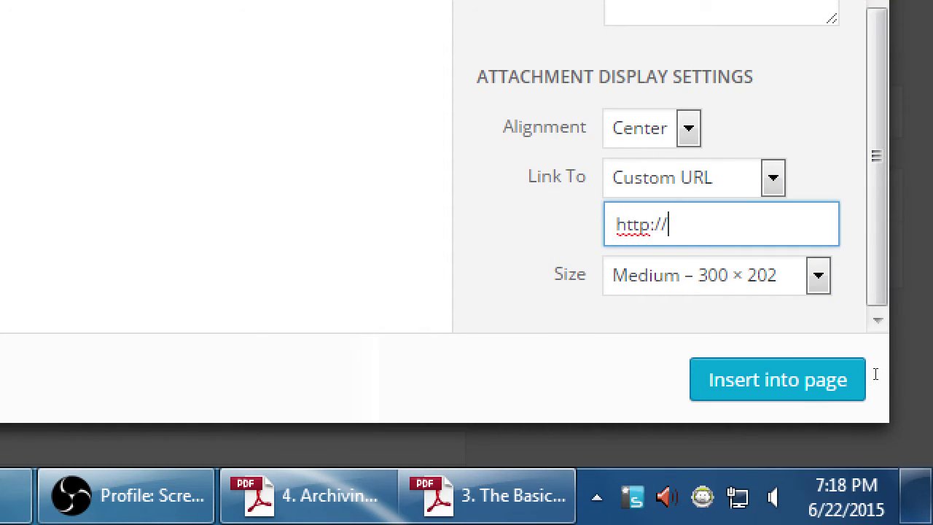
{"action": "type", "text": "amazon.com"}
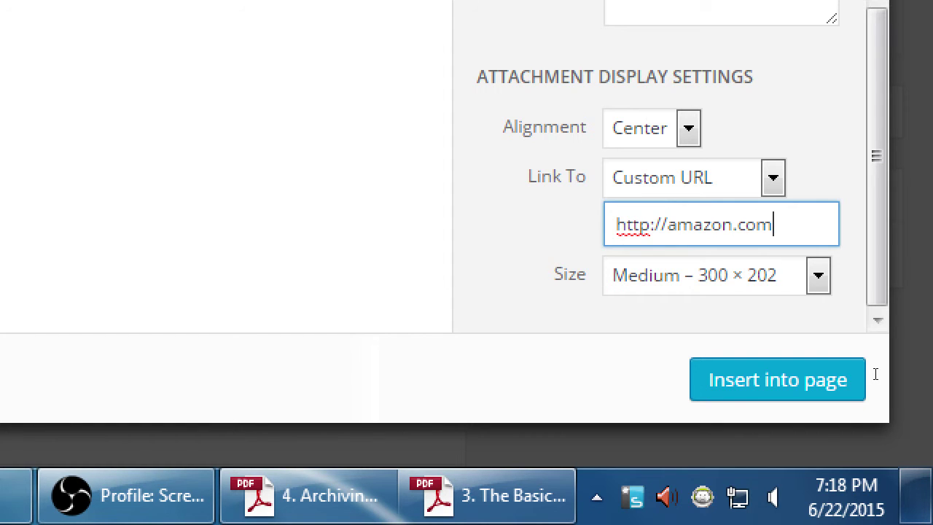
{"action": "key", "text": "BackSpace"}
{"action": "key", "text": "BackSpace"}
{"action": "key", "text": "BackSpace"}
{"action": "key", "text": "BackSpace"}
{"action": "key", "text": "BackSpace"}
{"action": "key", "text": "BackSpace"}
{"action": "key", "text": "BackSpace"}
{"action": "key", "text": "BackSpace"}
{"action": "key", "text": "BackSpace"}
{"action": "key", "text": "BackSpace"}
{"action": "type", "text": "amazingcakes.o"}
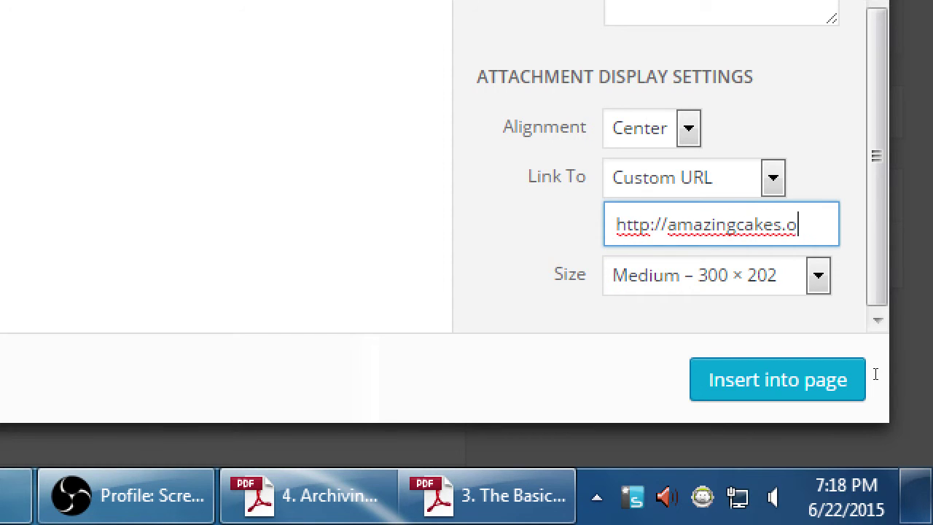
{"action": "type", "text": "rg"}
Set the image's link target back to Media File
{"action": "key", "text": "shift+Tab"}
{"action": "key", "text": "alt+Down"}
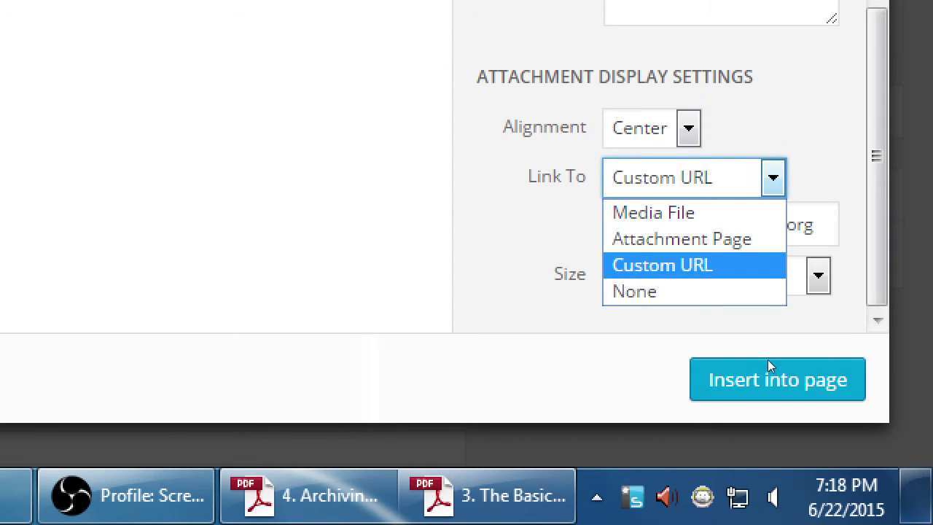
{"action": "key", "text": "Up"}
{"action": "key", "text": "Up"}
{"action": "key", "text": "Return"}
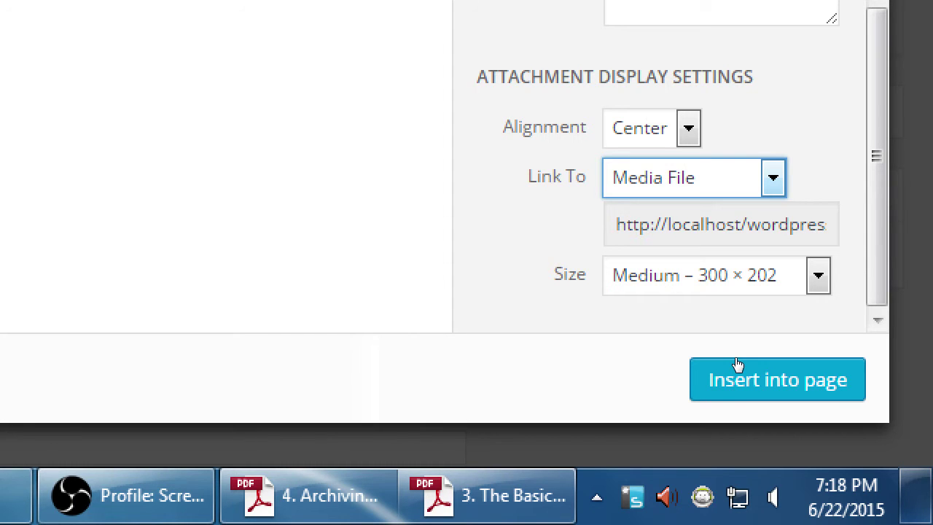
Examine the end of the media file's link address and highlight the whole address
{"action": "key", "text": "Tab"}
{"action": "key", "text": "End"}
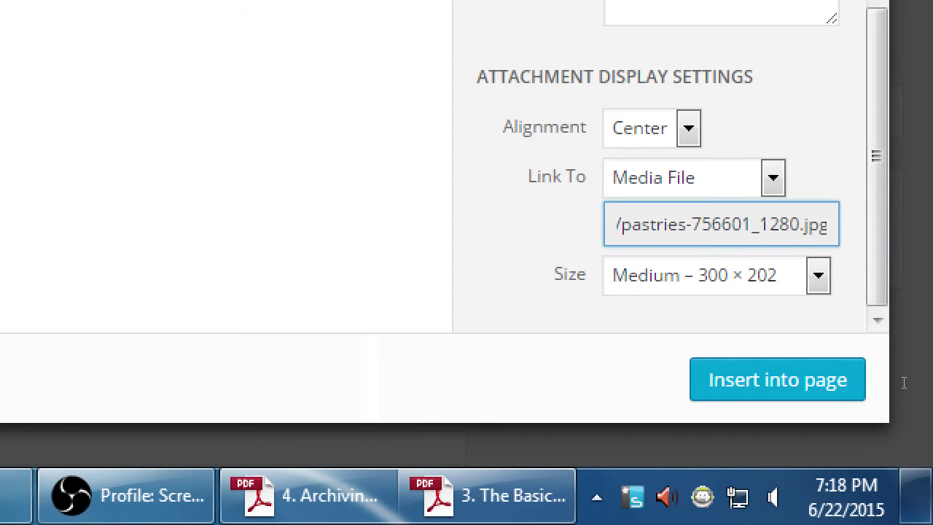
{"action": "left_click_drag", "start_coordinate": [678, 224], "coordinate": [799, 372]}
{"action": "key", "text": "Left"}
{"action": "key", "text": "Right"}
{"action": "key", "text": "Right"}
{"action": "key", "text": "shift+Left"}
{"action": "key", "text": "shift+Left"}
{"action": "key", "text": "shift+Left"}
{"action": "key", "text": "shift+Left"}
{"action": "key", "text": "shift+Left"}
{"action": "key", "text": "ctrl+a"}
Go over the selected pastry image's preview, title, caption, alt text and description
{"action": "left_click", "coordinate": [717, 380]}
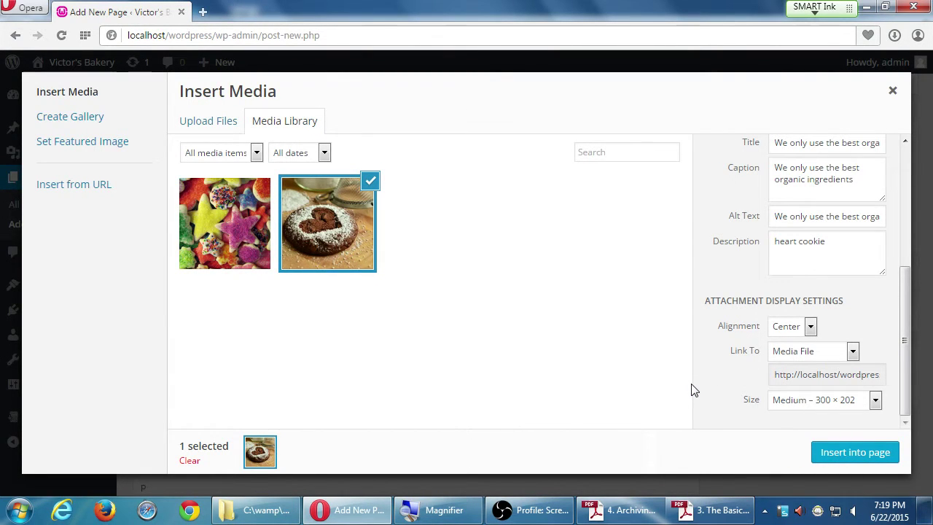
{"action": "scroll", "coordinate": [904, 248], "scroll_direction": "up", "scroll_amount": 3}
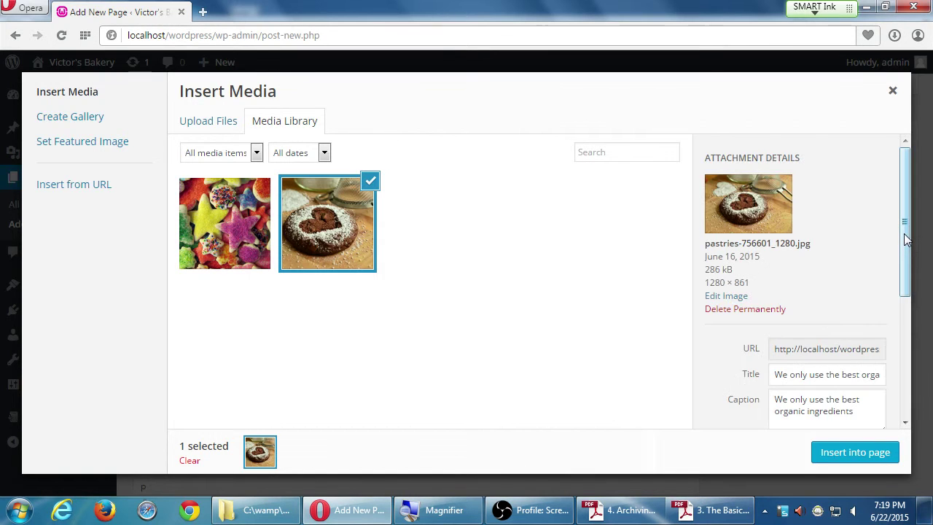
{"action": "left_click_drag", "start_coordinate": [905, 244], "coordinate": [894, 316]}
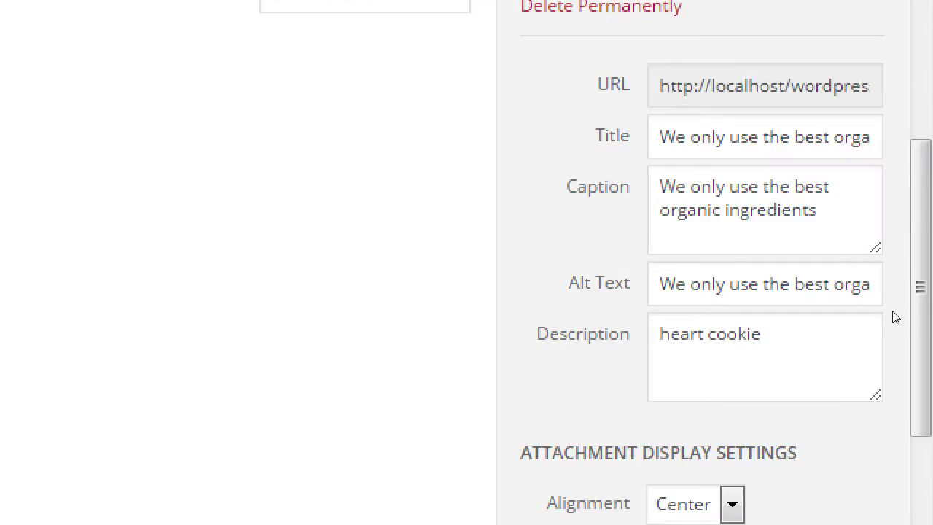
Check the pastry image's alt text and attachment details, and insert the image into the About Us page
{"action": "triple_click", "coordinate": [809, 297]}
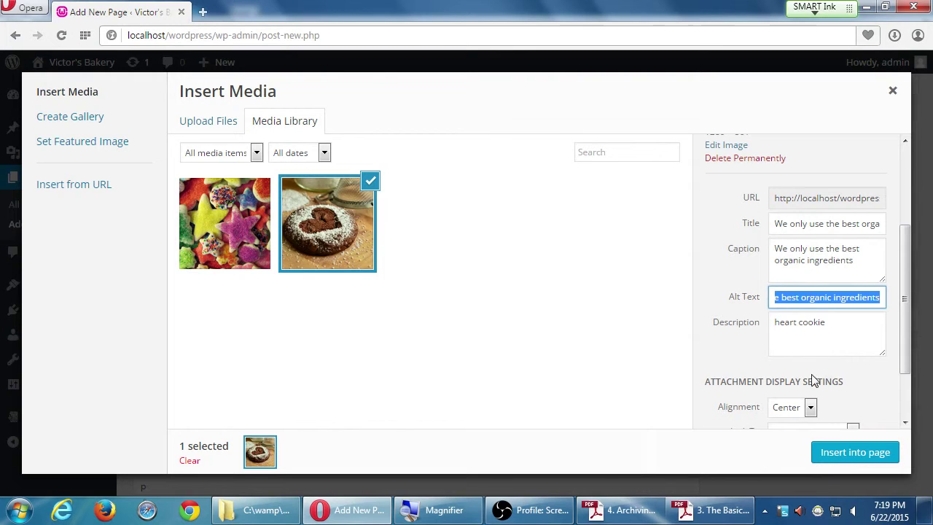
{"action": "scroll", "coordinate": [904, 390], "scroll_direction": "down", "scroll_amount": 2}
{"action": "left_click_drag", "start_coordinate": [904, 390], "coordinate": [906, 220]}
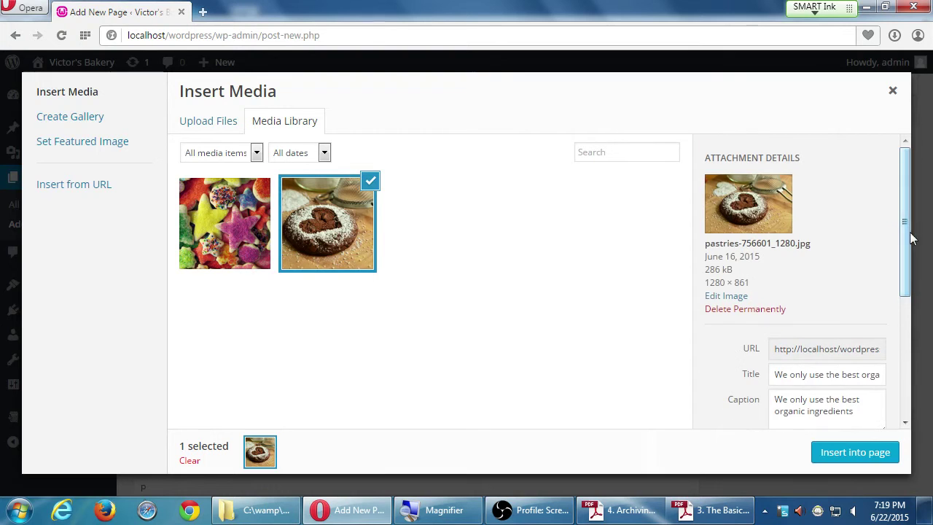
{"action": "left_click", "coordinate": [855, 452]}
{"action": "scroll", "coordinate": [656, 368], "scroll_direction": "down", "scroll_amount": 2}
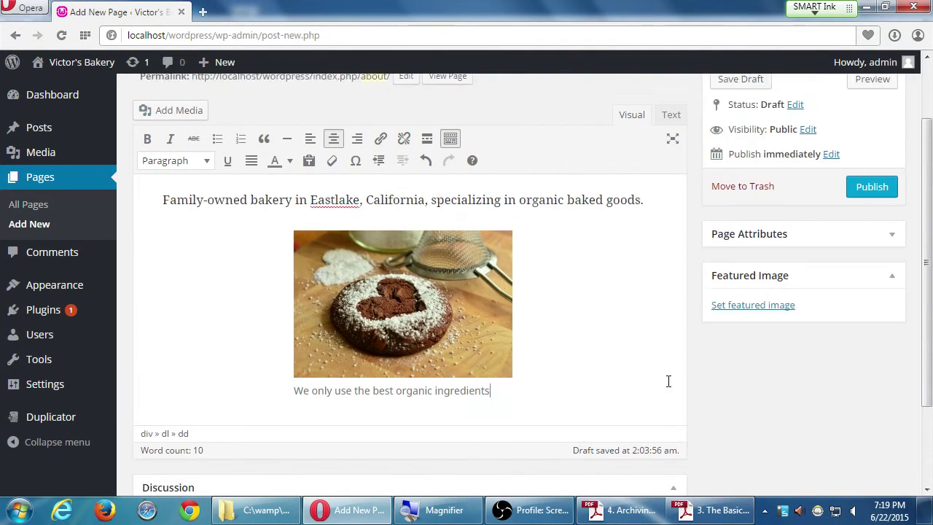
{"action": "scroll", "coordinate": [669, 379], "scroll_direction": "up", "scroll_amount": 2}
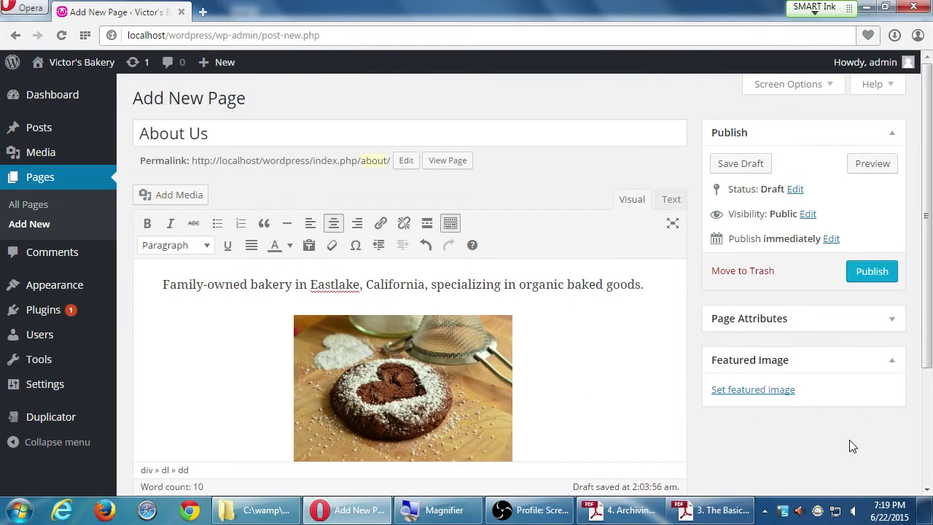
{"action": "scroll", "coordinate": [874, 430], "scroll_direction": "down", "scroll_amount": 2}
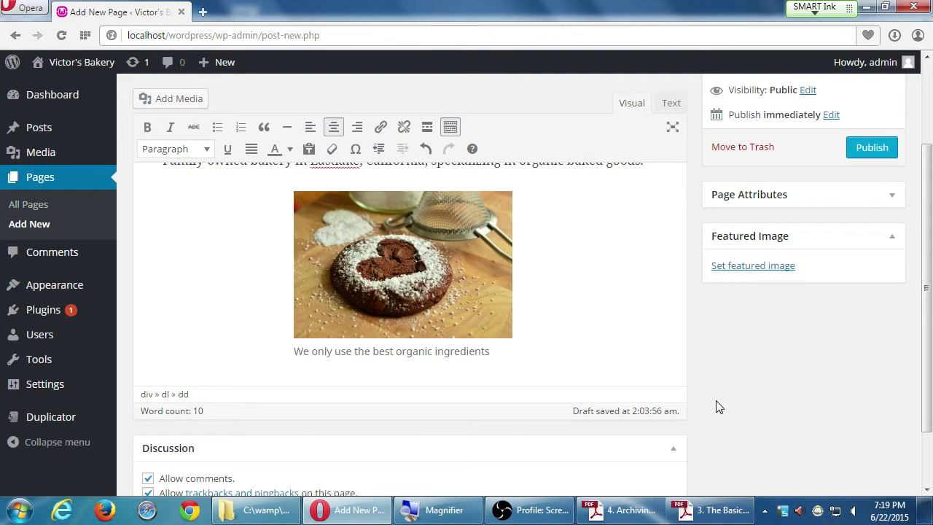
Try left and right alignment on the inserted pastry image and return it to center
{"action": "left_click", "coordinate": [376, 273]}
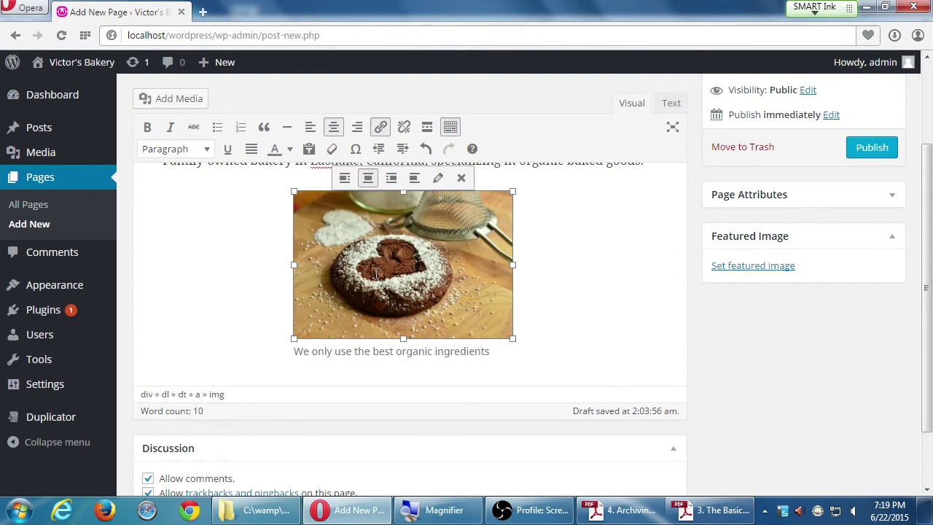
{"action": "left_click", "coordinate": [344, 179]}
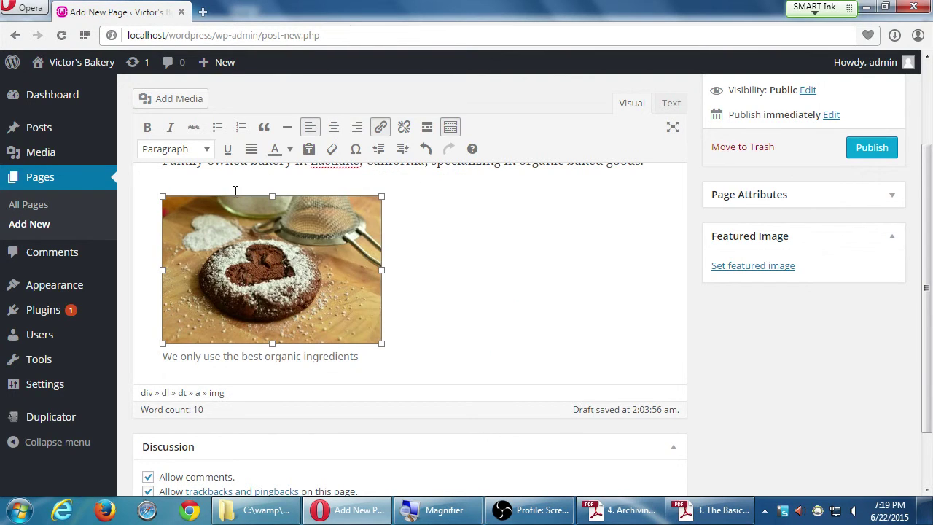
{"action": "left_click", "coordinate": [258, 178]}
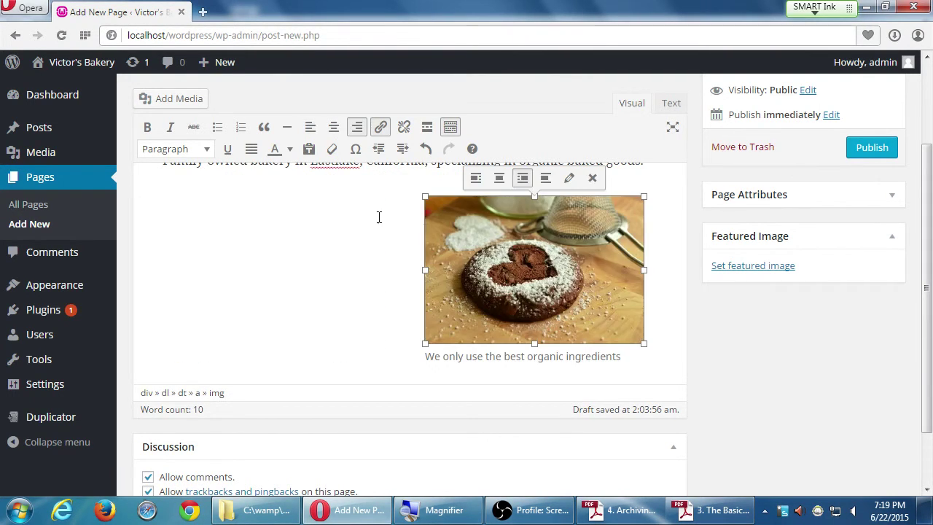
{"action": "left_click", "coordinate": [500, 178]}
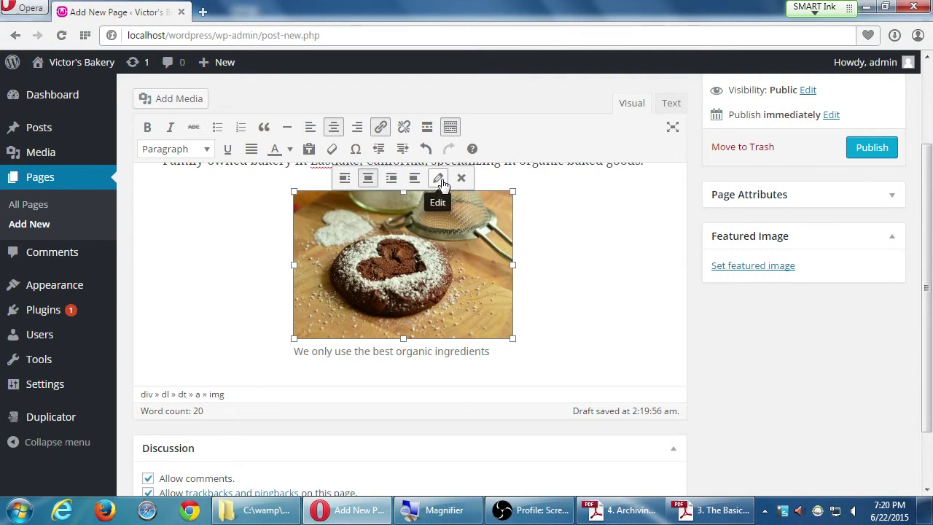
Review the inserted image's caption and alternative text in its details and expand the advanced options
{"action": "left_click", "coordinate": [440, 180]}
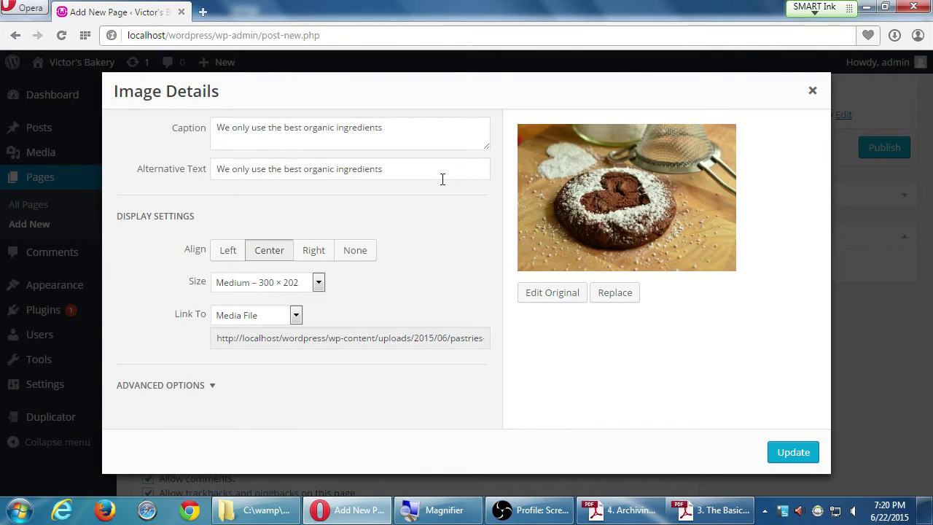
{"action": "left_click_drag", "start_coordinate": [284, 127], "coordinate": [349, 129]}
{"action": "left_click_drag", "start_coordinate": [277, 168], "coordinate": [344, 158]}
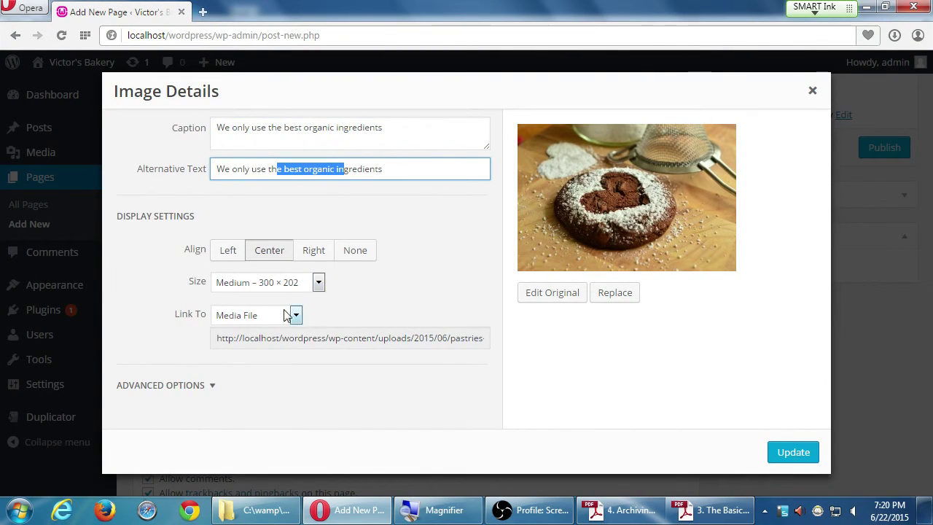
{"action": "left_click", "coordinate": [183, 387]}
{"action": "scroll", "coordinate": [179, 390], "scroll_direction": "down", "scroll_amount": 2}
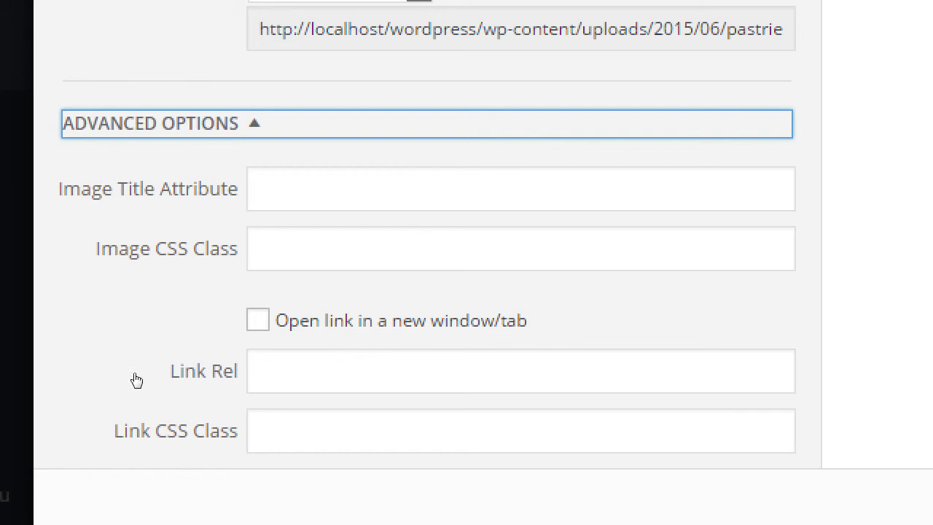
Turn the option to open the image's link in a new window/tab on and back off
{"action": "key", "text": "Tab"}
{"action": "key", "text": "Tab"}
{"action": "key", "text": "Tab"}
{"action": "key", "text": "space"}
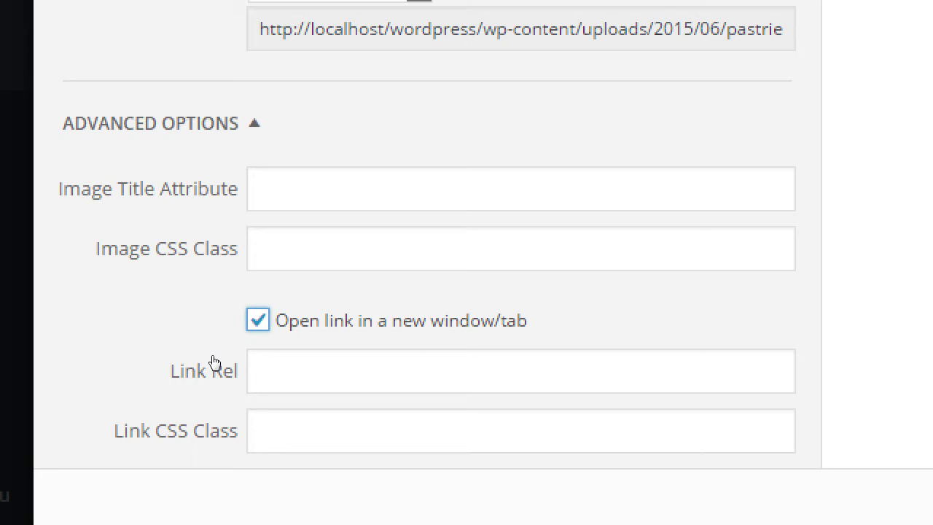
{"action": "key", "text": "space"}
{"action": "key", "text": "space"}
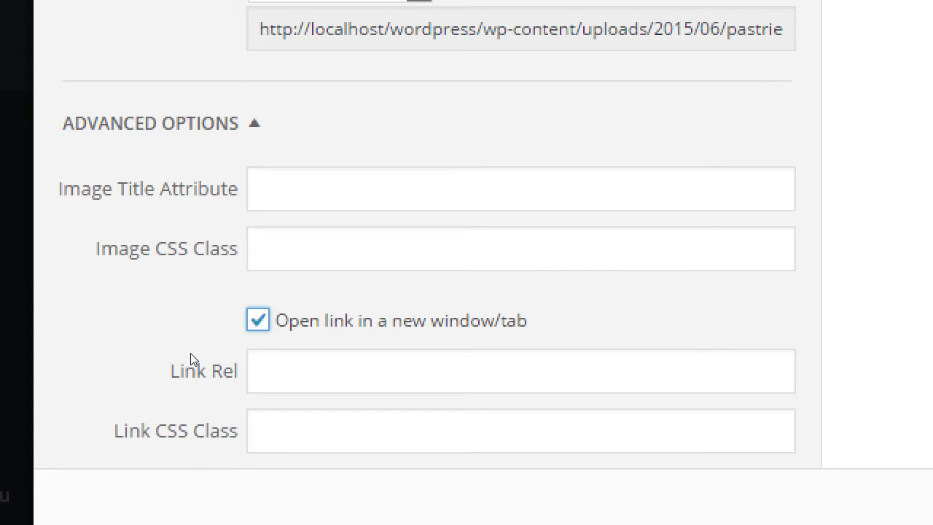
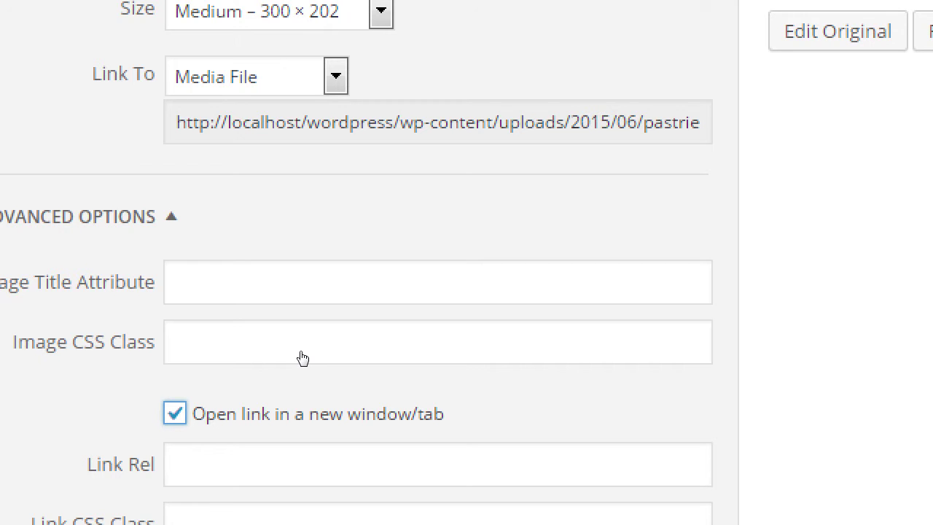
{"action": "key", "text": "space"}
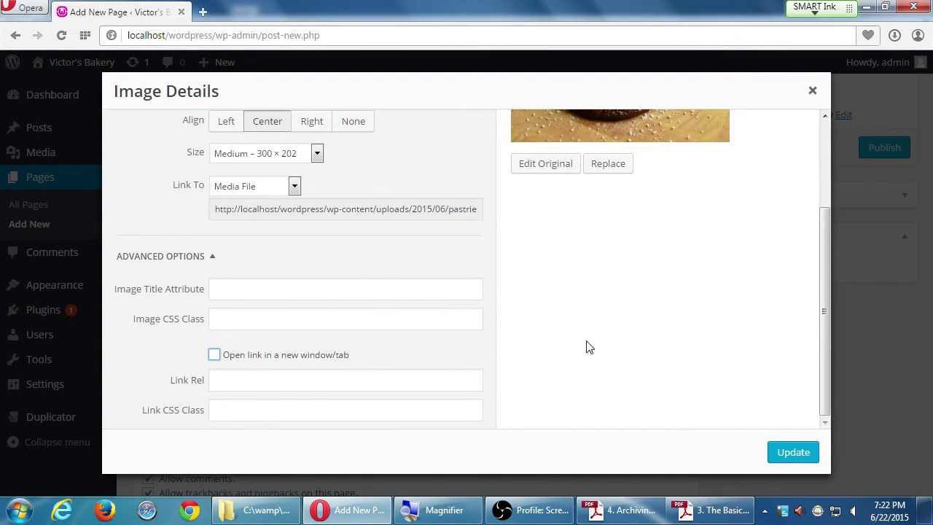
Look over the original pastry image's scale, crop and thumbnail settings and leave them without changes
{"action": "left_click_drag", "start_coordinate": [827, 368], "coordinate": [831, 211]}
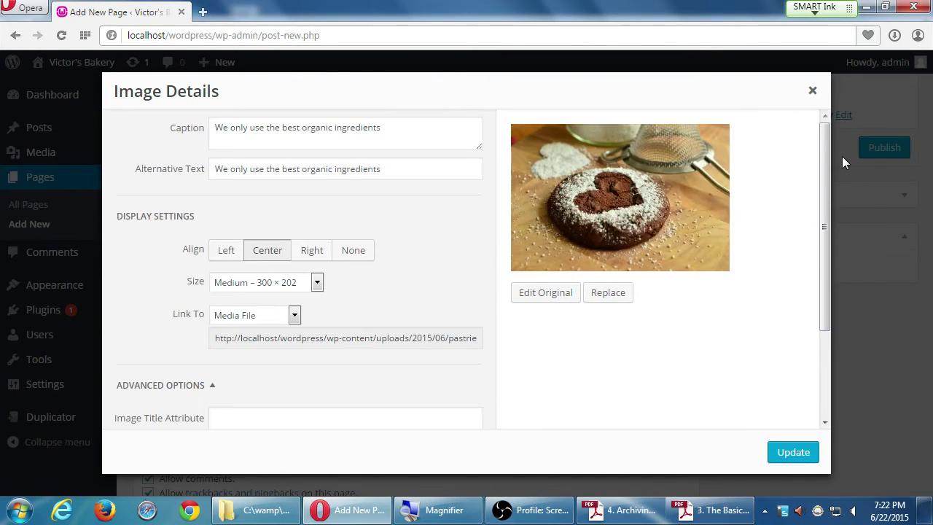
{"action": "left_click", "coordinate": [536, 299]}
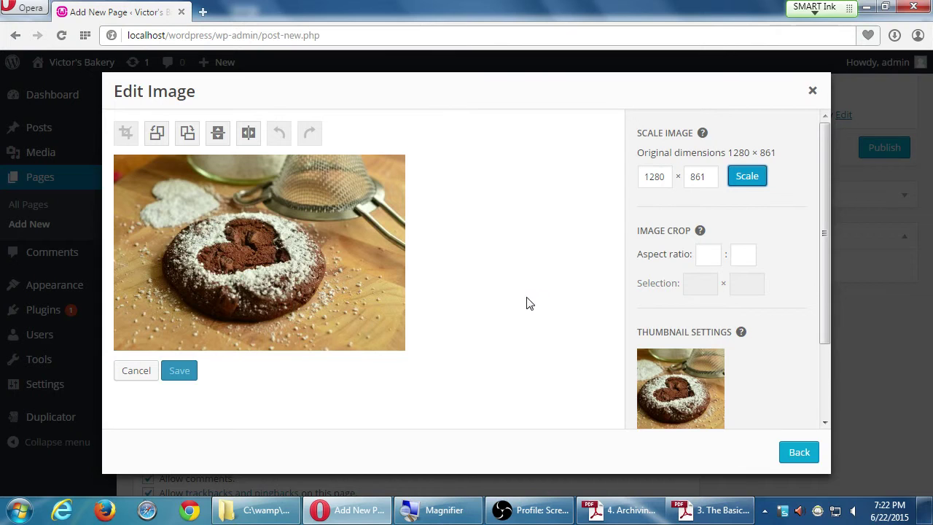
{"action": "scroll", "coordinate": [787, 345], "scroll_direction": "down", "scroll_amount": 3}
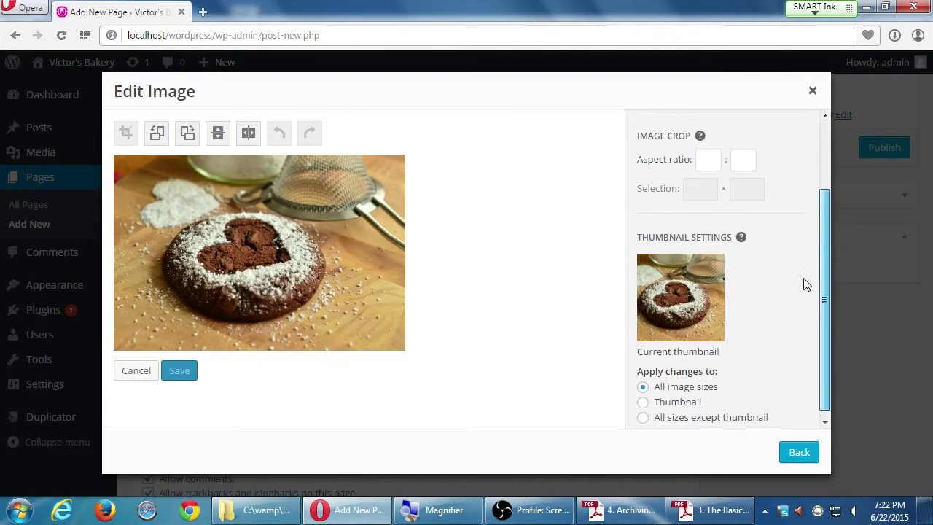
{"action": "scroll", "coordinate": [804, 284], "scroll_direction": "up", "scroll_amount": 3}
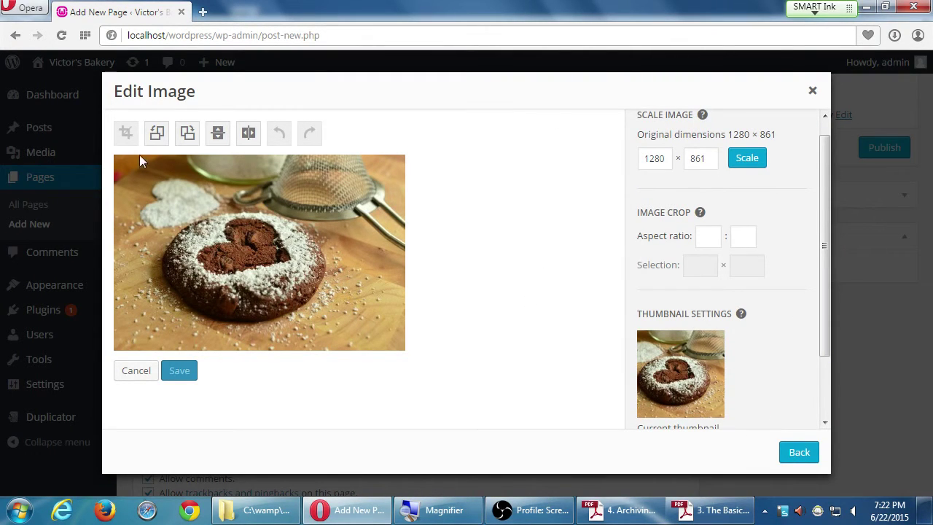
{"action": "left_click", "coordinate": [135, 372]}
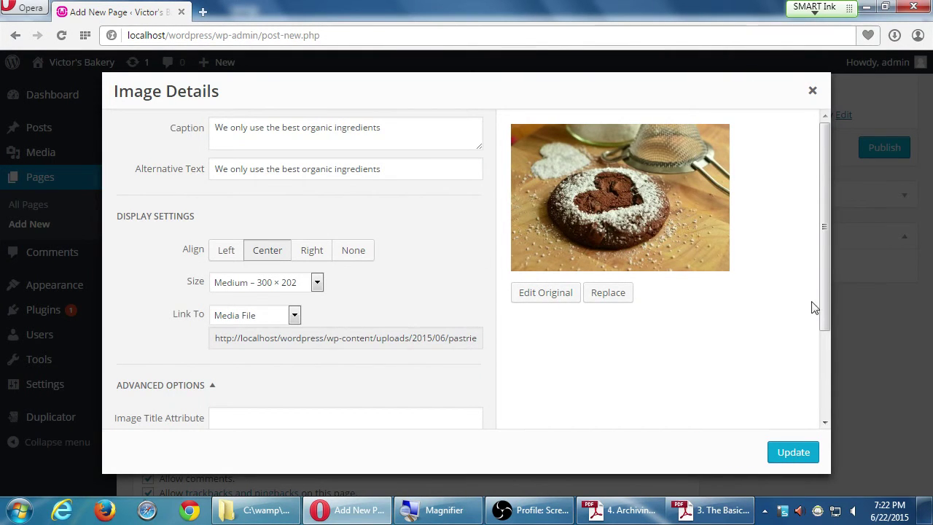
Go over the image's advanced options, close its details without updating, and deselect the image
{"action": "left_click_drag", "start_coordinate": [827, 325], "coordinate": [831, 434]}
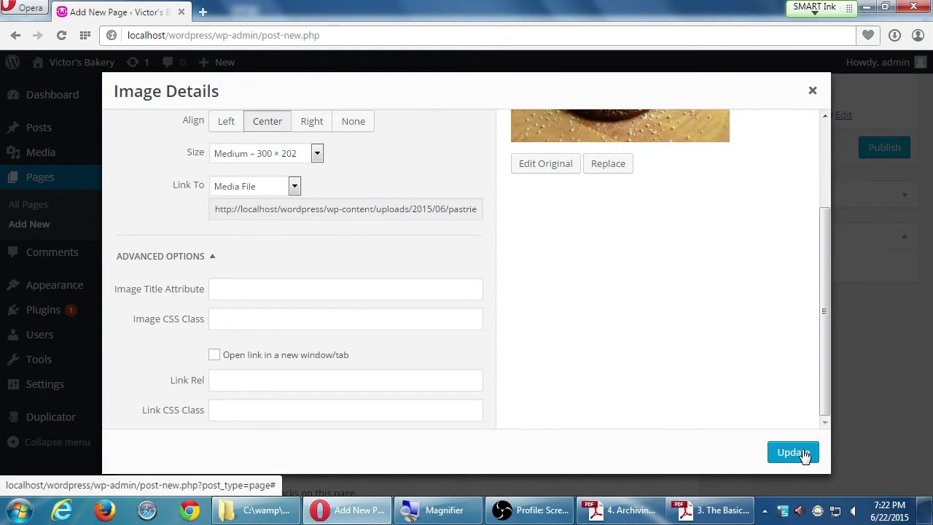
{"action": "left_click", "coordinate": [812, 93]}
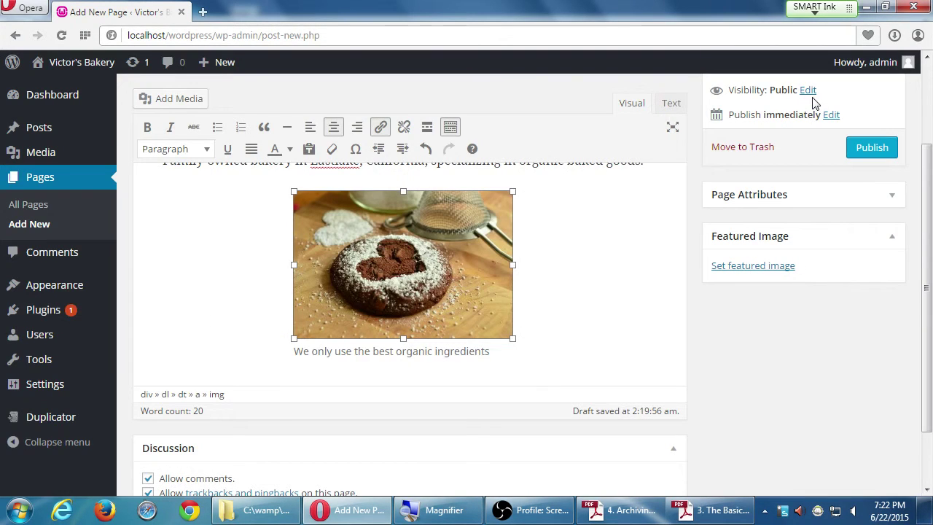
{"action": "left_click", "coordinate": [748, 357]}
{"action": "left_click", "coordinate": [639, 313]}
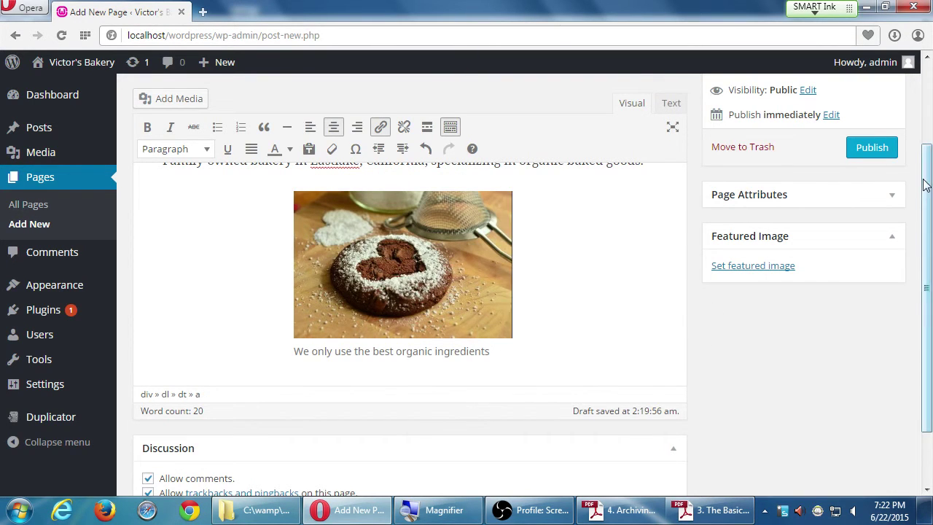
Disallow comments on the About Us page in its discussion settings
{"action": "left_click_drag", "start_coordinate": [927, 182], "coordinate": [930, 79]}
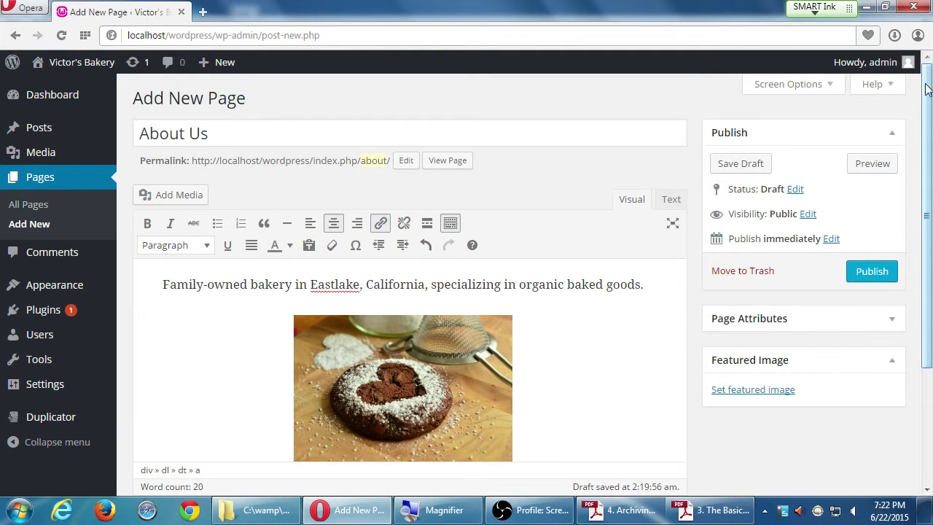
{"action": "scroll", "coordinate": [910, 246], "scroll_direction": "down", "scroll_amount": 5}
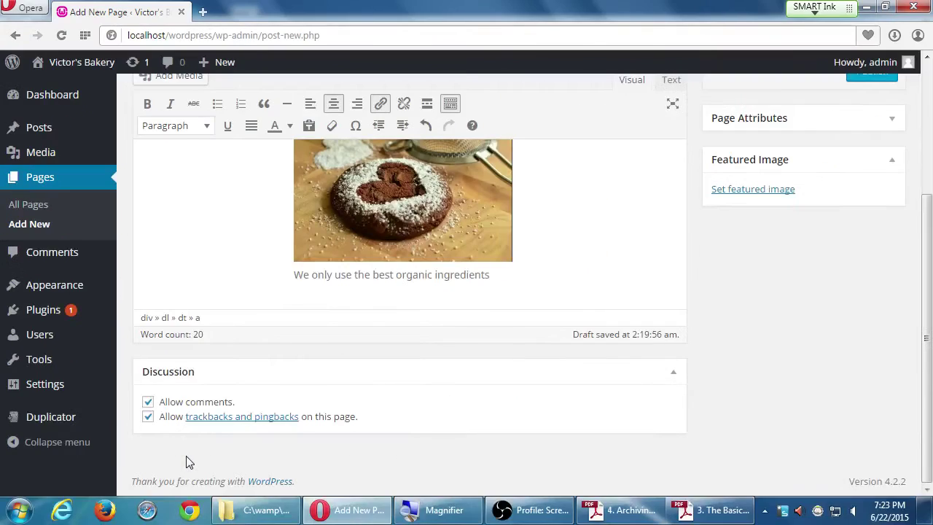
{"action": "left_click", "coordinate": [147, 402]}
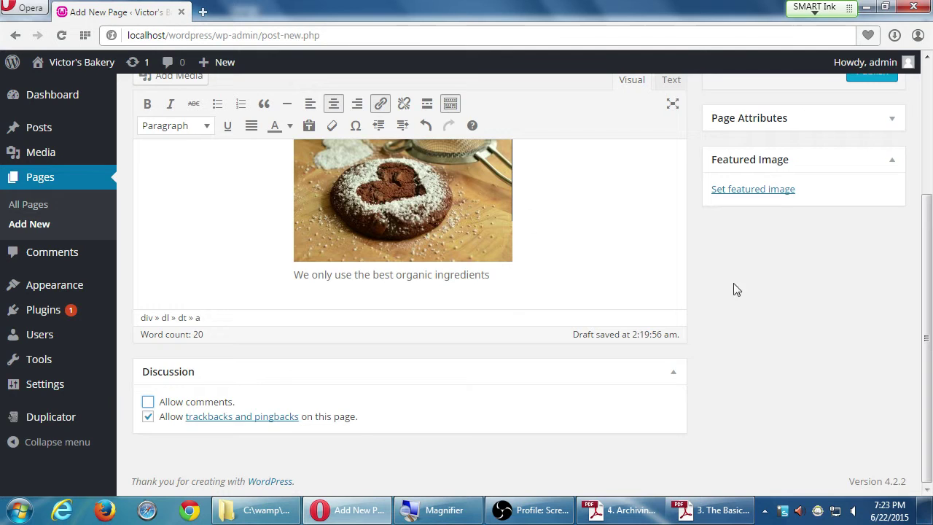
Publish the About Us page
{"action": "scroll", "coordinate": [733, 289], "scroll_direction": "up", "scroll_amount": 5}
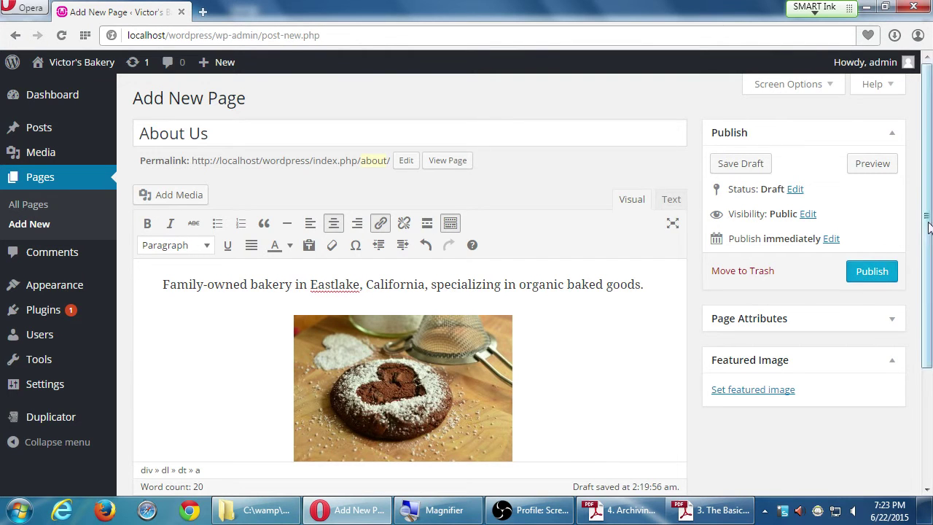
{"action": "left_click", "coordinate": [536, 510]}
{"action": "left_click", "coordinate": [558, 510]}
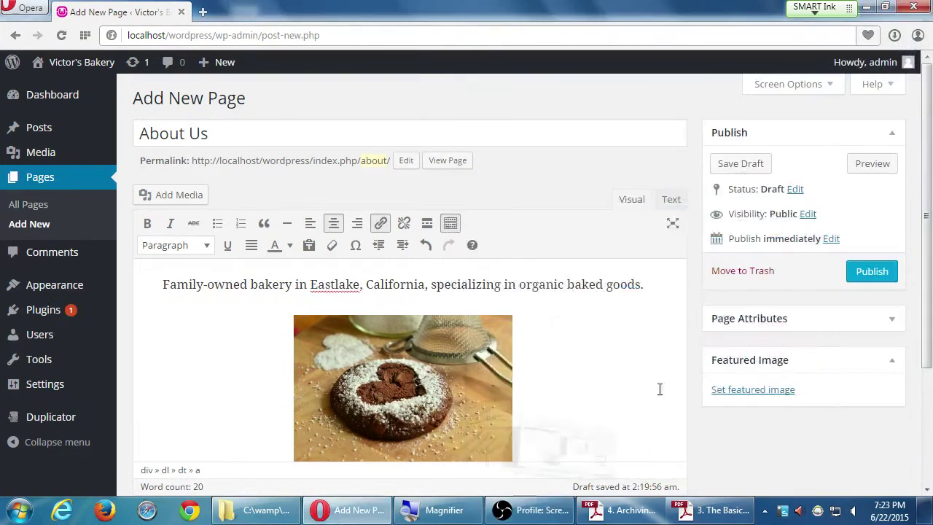
{"action": "left_click", "coordinate": [871, 271]}
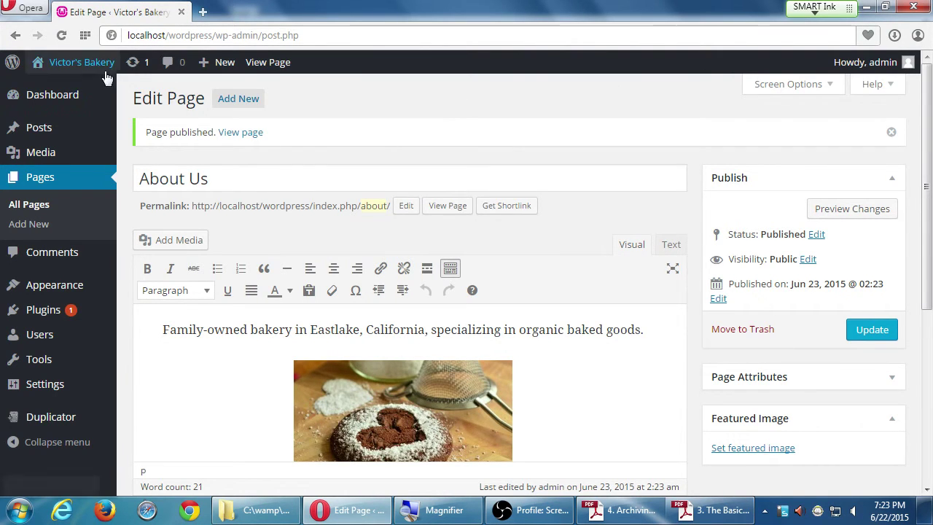
Visit the Victor's Bakery site to view its home page, and open the site's Menus management screen
{"action": "mouse_move", "coordinate": [78, 65]}
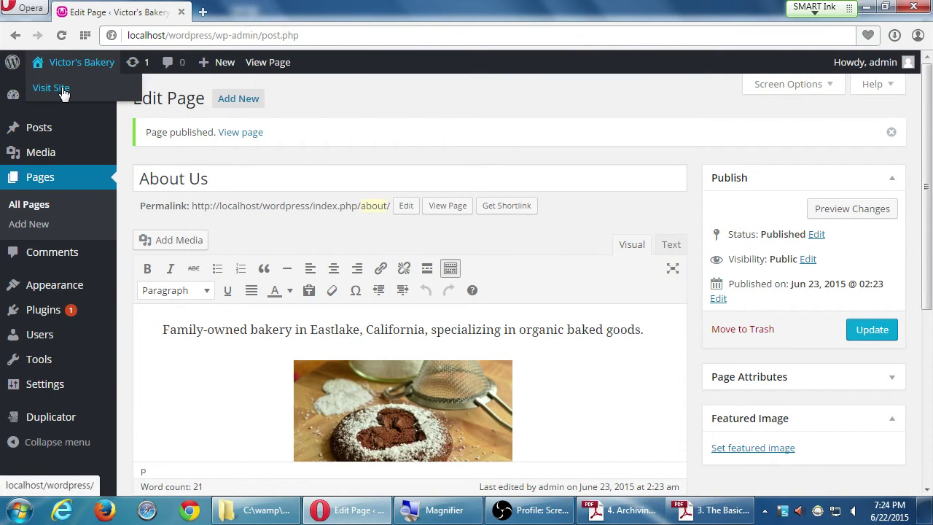
{"action": "left_click", "coordinate": [64, 89]}
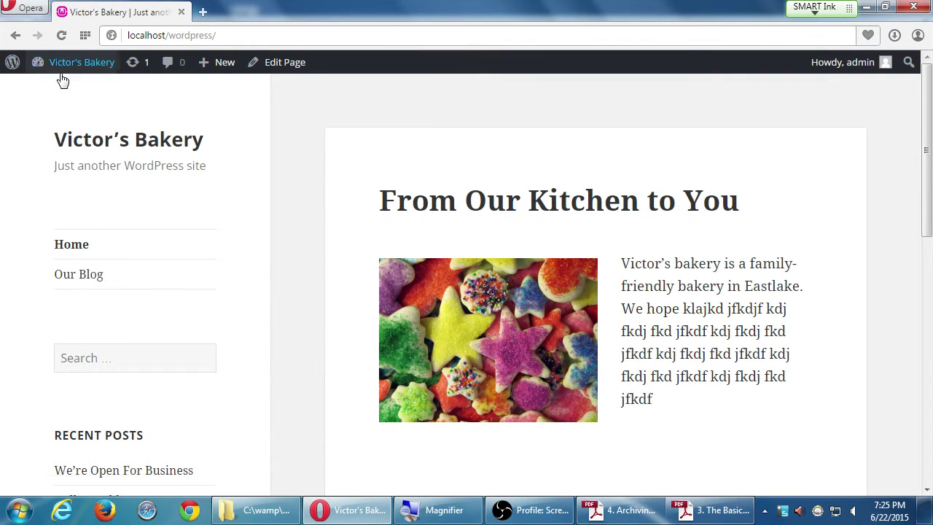
{"action": "mouse_move", "coordinate": [64, 73]}
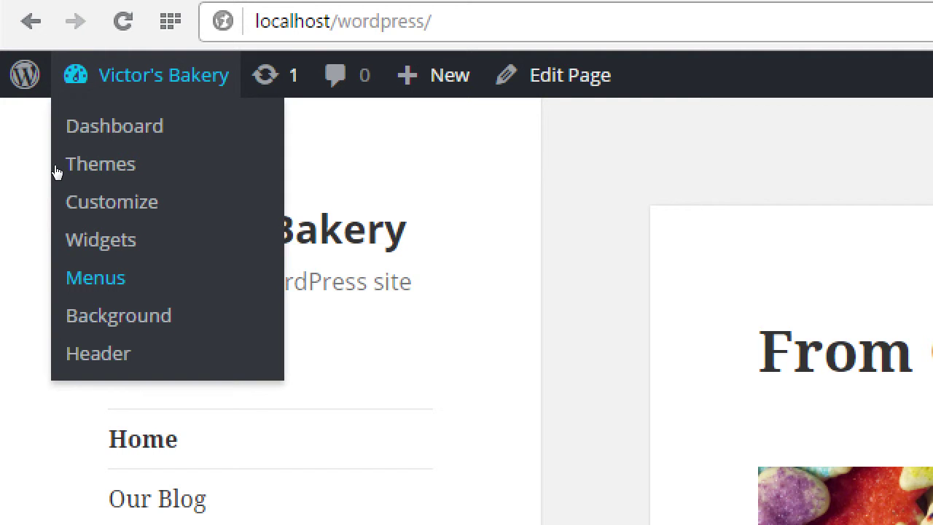
{"action": "key", "text": "Return"}
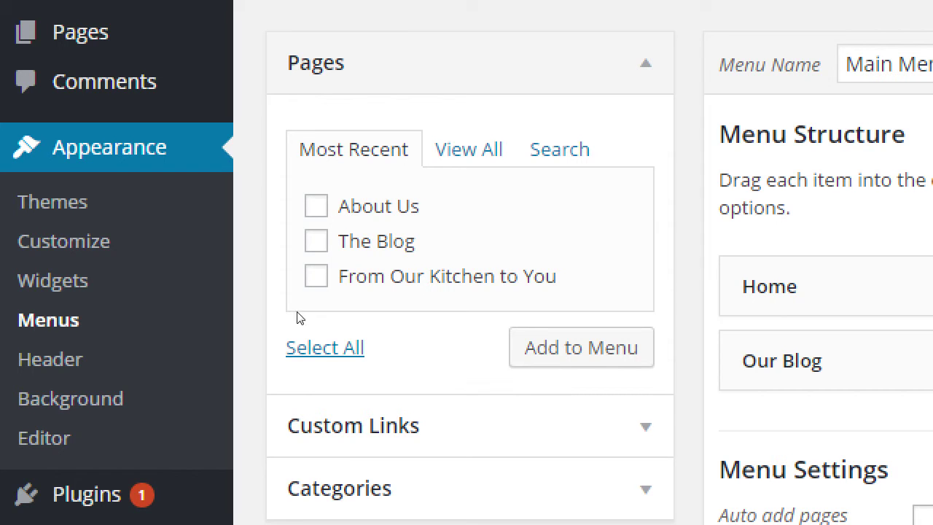
{"action": "key", "text": "Tab"}
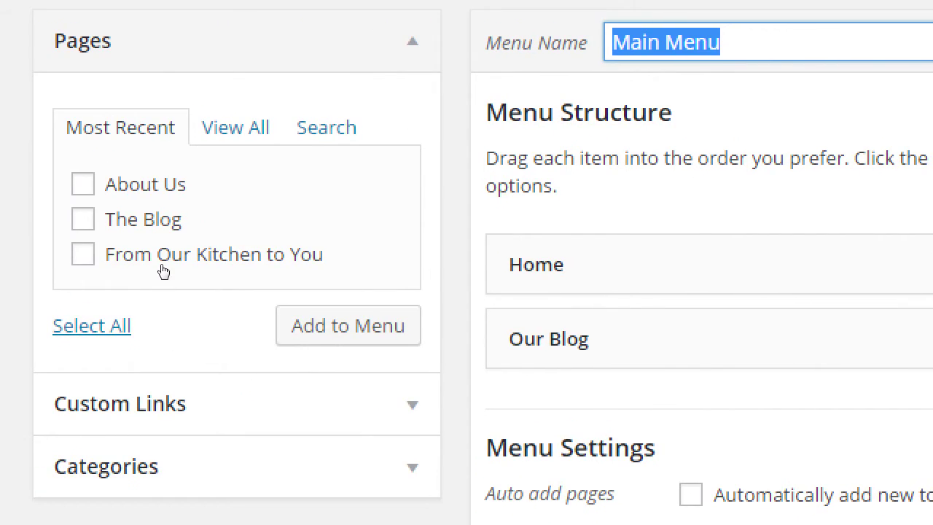
Add the About Us page to the Main Menu and place it between Home and Our Blog
{"action": "left_click", "coordinate": [82, 185]}
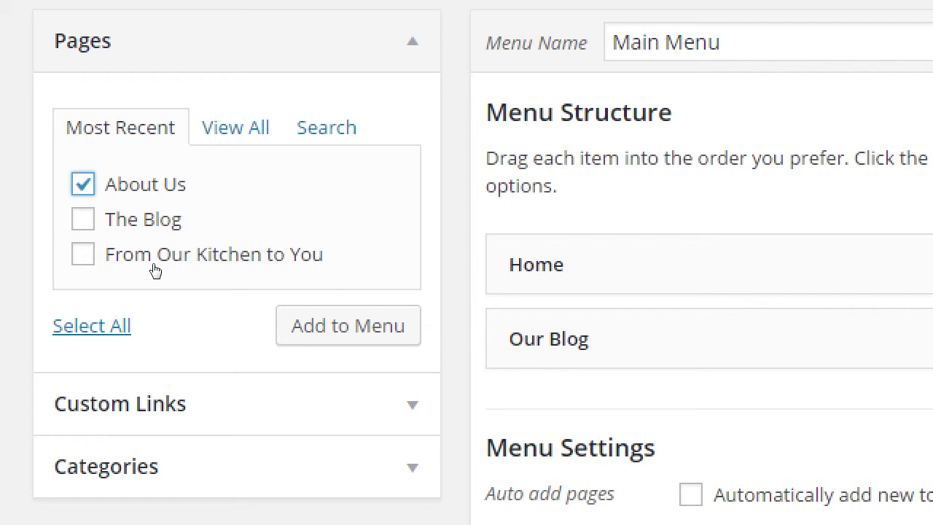
{"action": "left_click", "coordinate": [277, 335]}
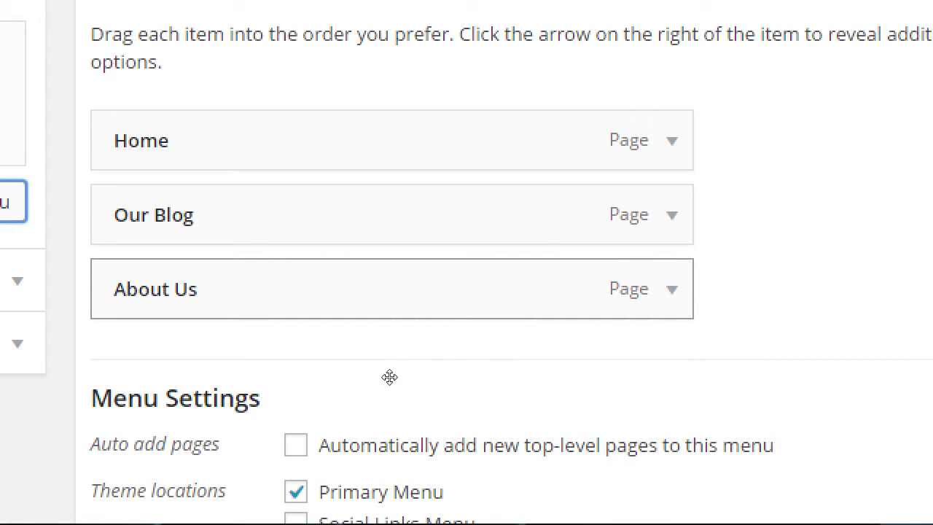
{"action": "left_click_drag", "start_coordinate": [389, 377], "coordinate": [379, 350]}
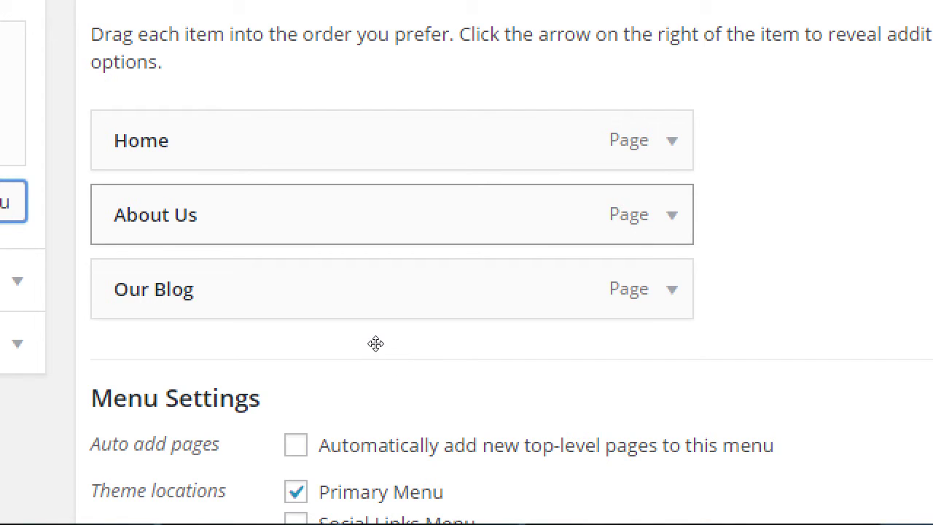
Try nesting About Us under Home as a sub item, and return it to the top level of the menu
{"action": "mouse_move", "coordinate": [376, 342]}
{"action": "left_mouse_down"}
{"action": "mouse_move", "coordinate": [377, 391]}
{"action": "mouse_move", "coordinate": [389, 337]}
{"action": "left_mouse_up"}
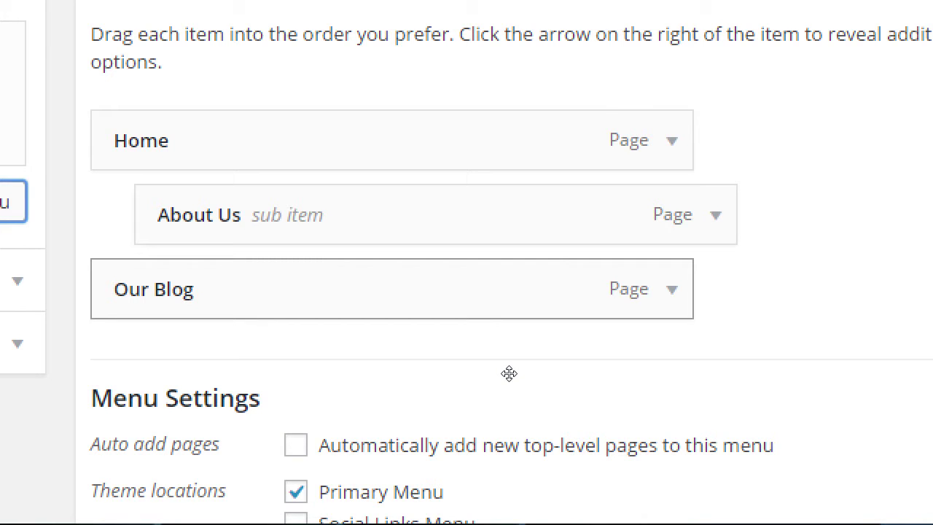
{"action": "left_click_drag", "start_coordinate": [508, 373], "coordinate": [458, 358]}
{"action": "left_click_drag", "start_coordinate": [448, 360], "coordinate": [440, 357]}
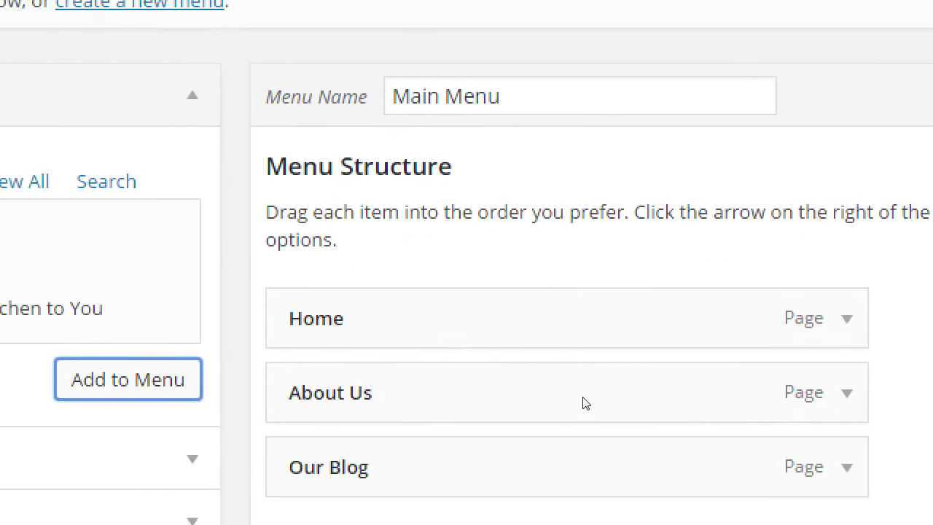
{"action": "left_click_drag", "start_coordinate": [401, 341], "coordinate": [418, 383]}
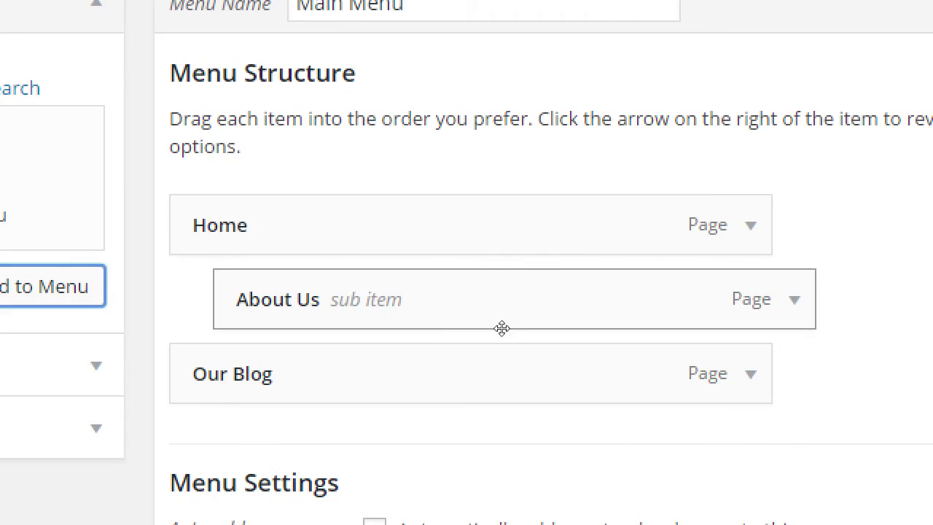
{"action": "left_click_drag", "start_coordinate": [506, 336], "coordinate": [479, 344]}
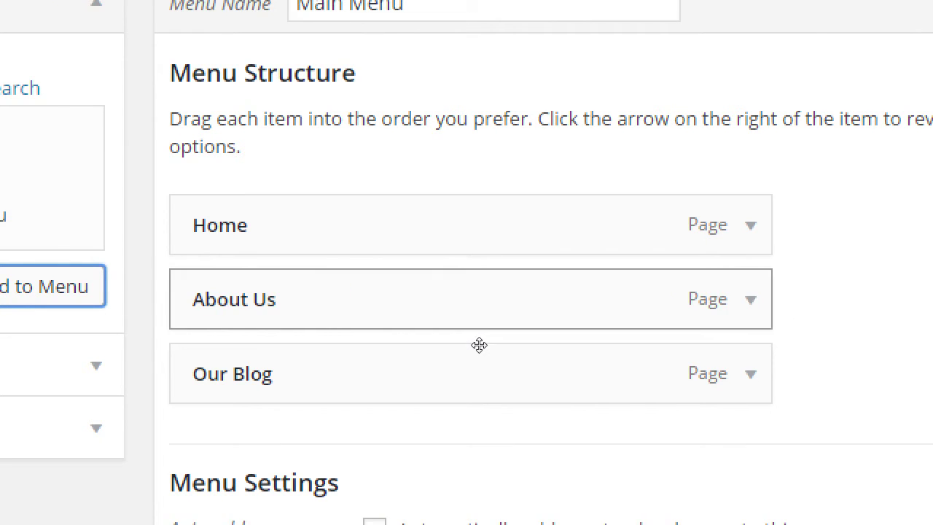
Save the Main Menu and visit the Victor's Bakery site
{"action": "scroll", "coordinate": [693, 283], "scroll_direction": "down", "scroll_amount": 3}
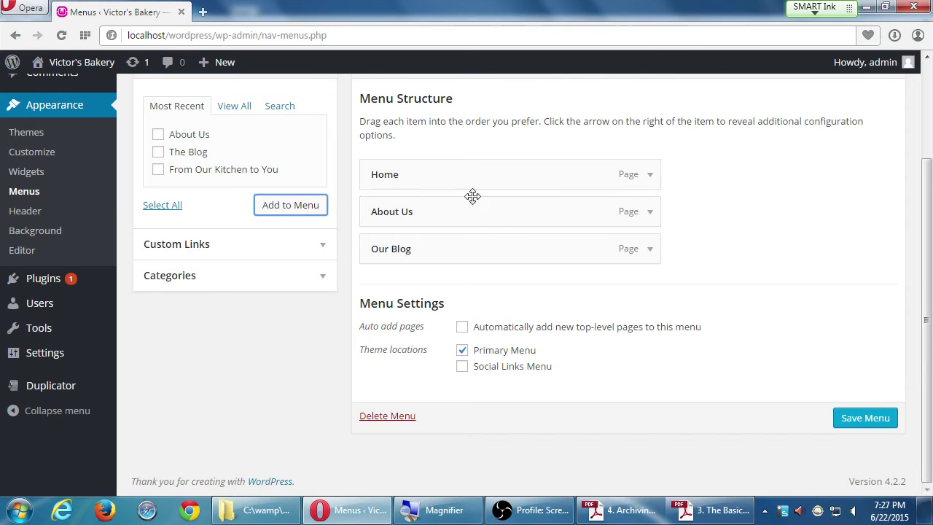
{"action": "left_click", "coordinate": [860, 421]}
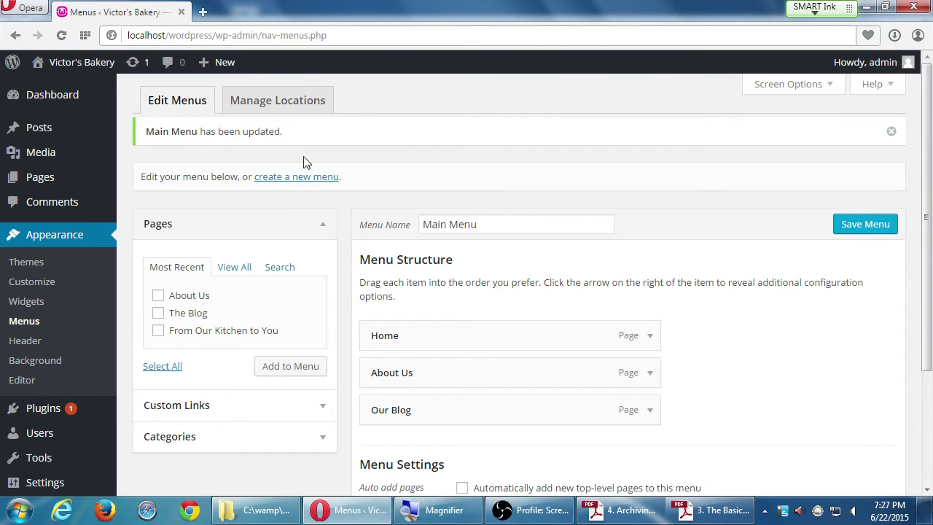
{"action": "mouse_move", "coordinate": [86, 70]}
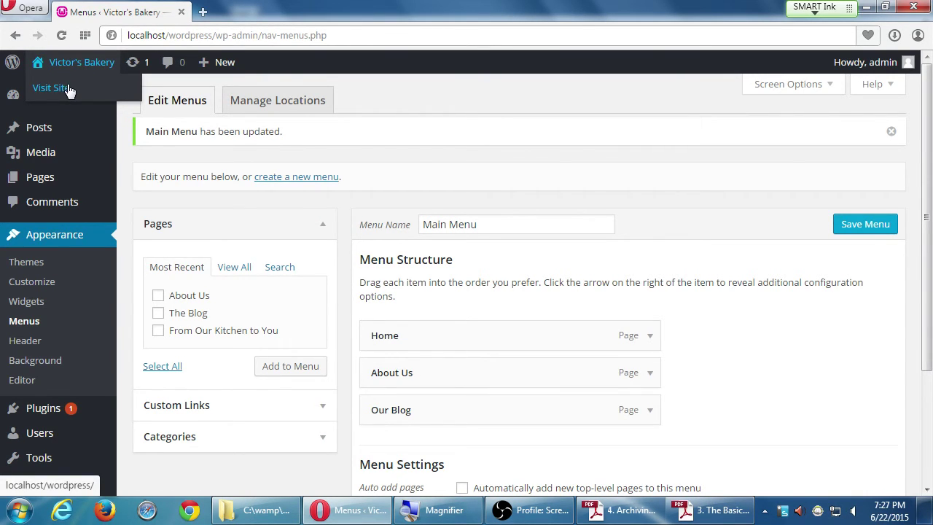
{"action": "left_click", "coordinate": [69, 89]}
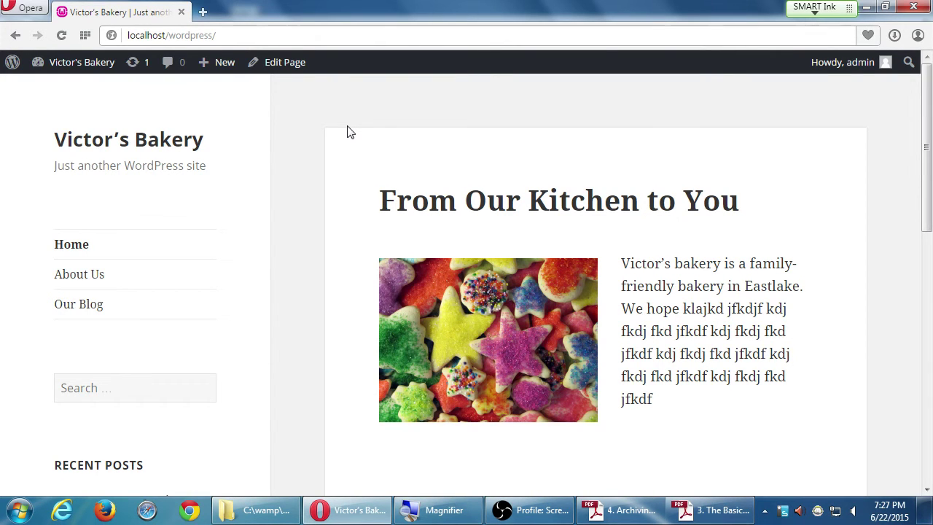
Check the About Us, Our Blog and Home pages through the site's navigation links
{"action": "left_click", "coordinate": [92, 275]}
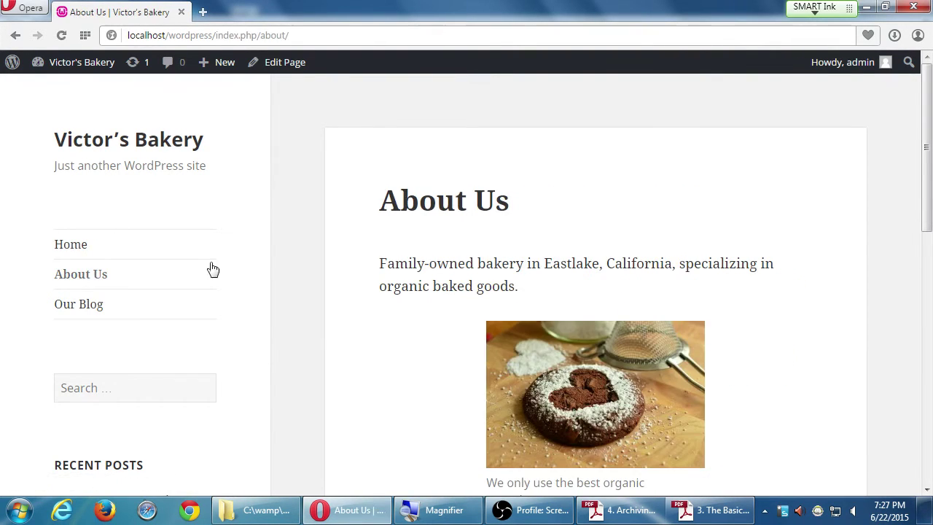
{"action": "scroll", "coordinate": [268, 284], "scroll_direction": "down", "scroll_amount": 2}
{"action": "scroll", "coordinate": [277, 285], "scroll_direction": "down", "scroll_amount": 1}
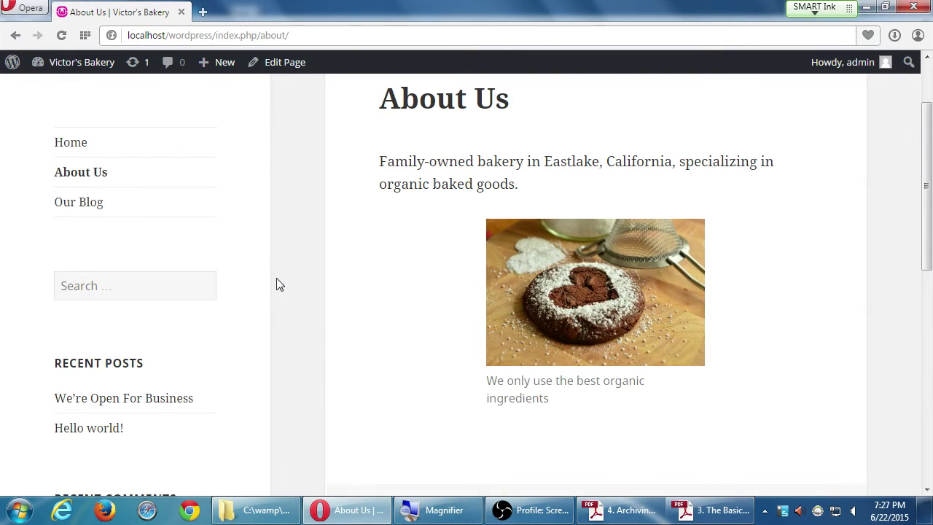
{"action": "scroll", "coordinate": [280, 284], "scroll_direction": "down", "scroll_amount": 2}
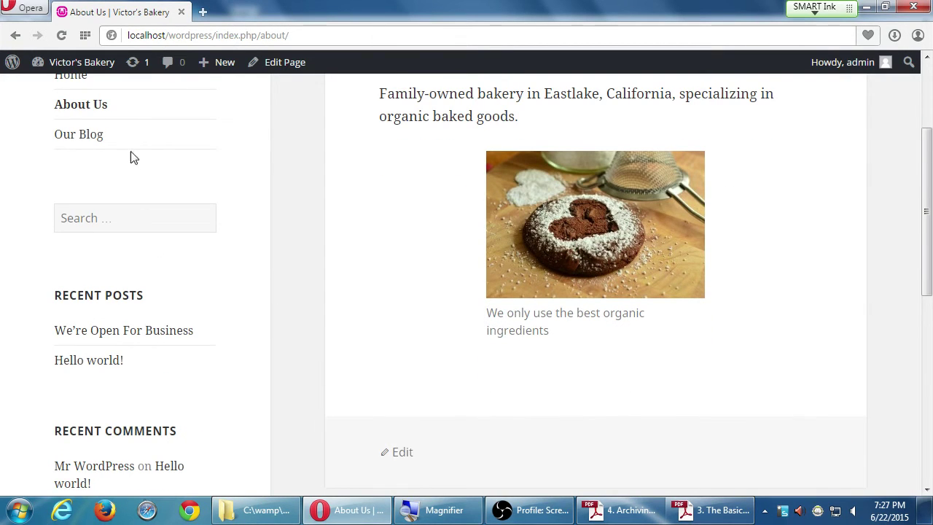
{"action": "left_click", "coordinate": [99, 137]}
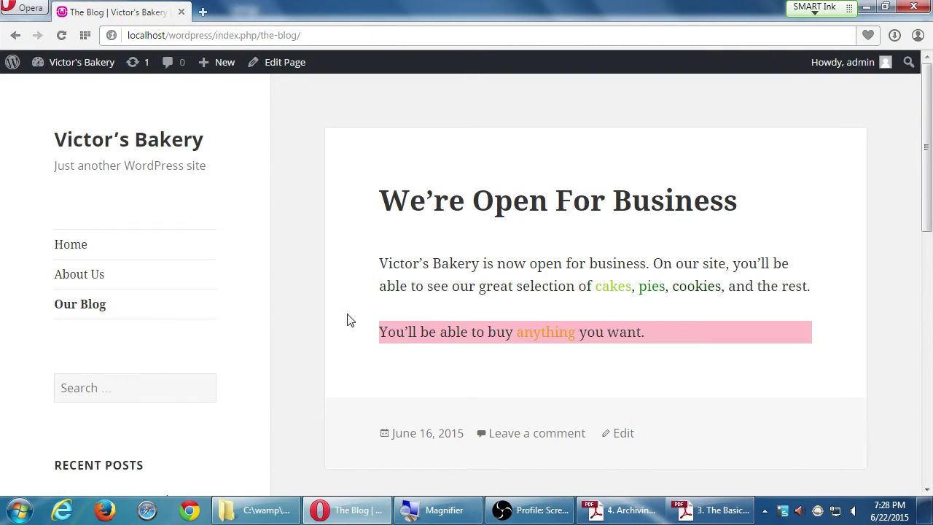
{"action": "left_click", "coordinate": [126, 252]}
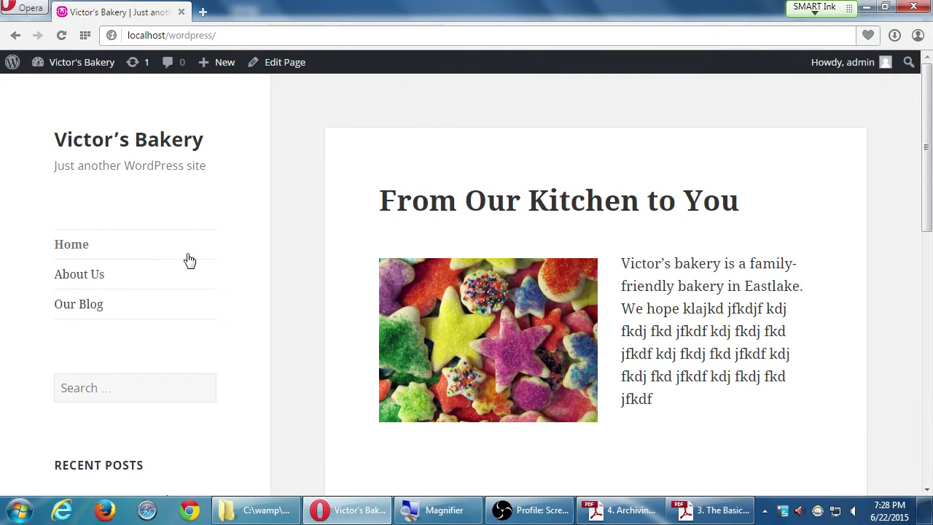
{"action": "scroll", "coordinate": [265, 285], "scroll_direction": "down", "scroll_amount": 3}
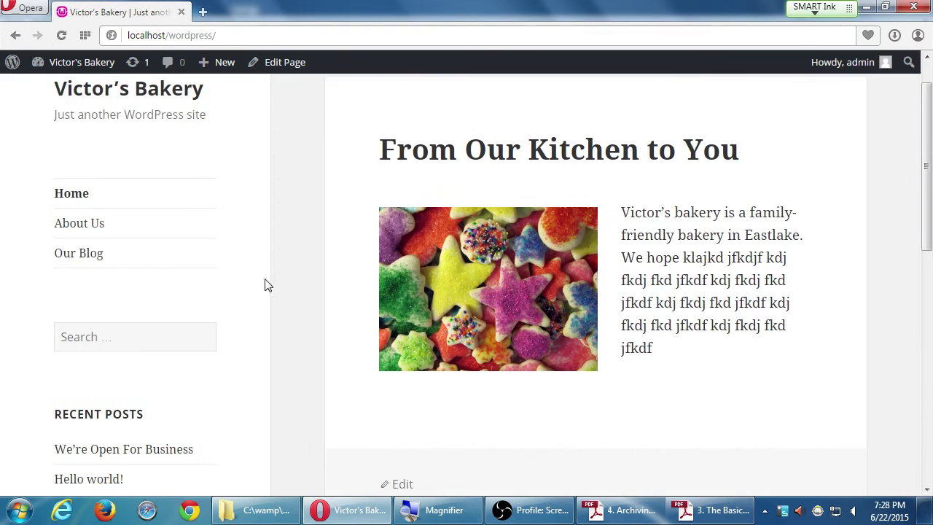
{"action": "scroll", "coordinate": [274, 286], "scroll_direction": "up", "scroll_amount": 3}
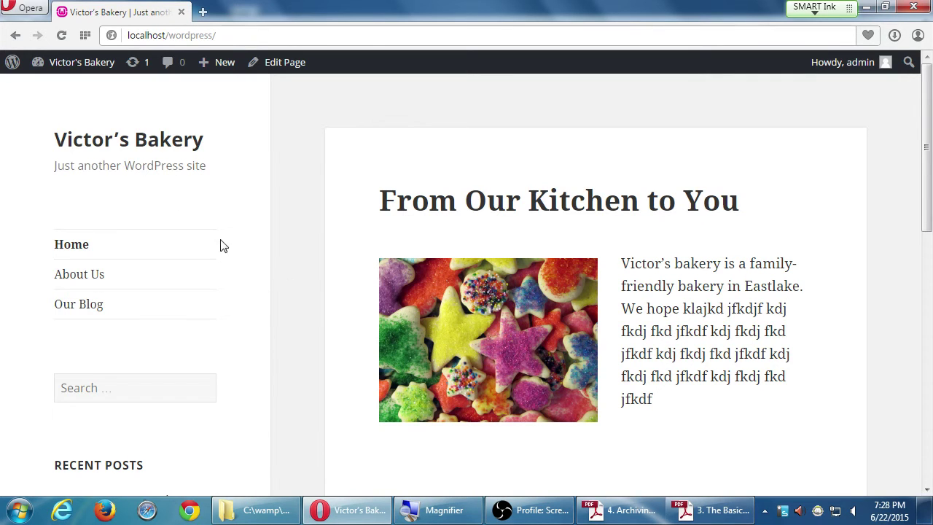
Return to the Menus management screen and review the Main Menu's structure and settings
{"action": "mouse_move", "coordinate": [70, 67]}
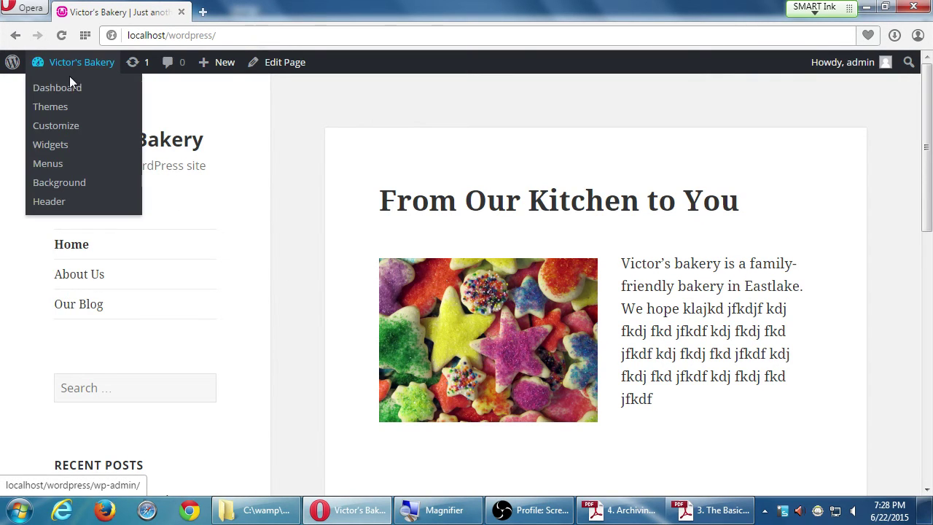
{"action": "left_click", "coordinate": [49, 165]}
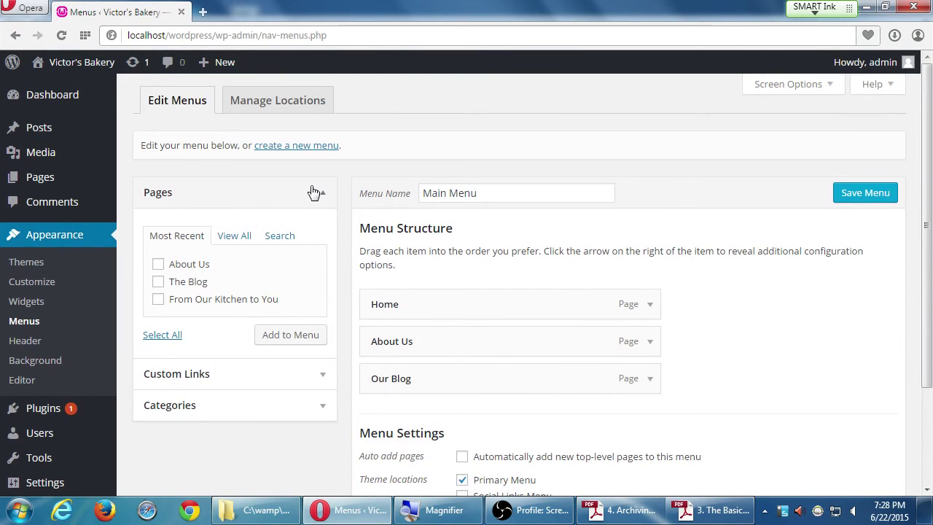
{"action": "scroll", "coordinate": [316, 192], "scroll_direction": "down", "scroll_amount": 1}
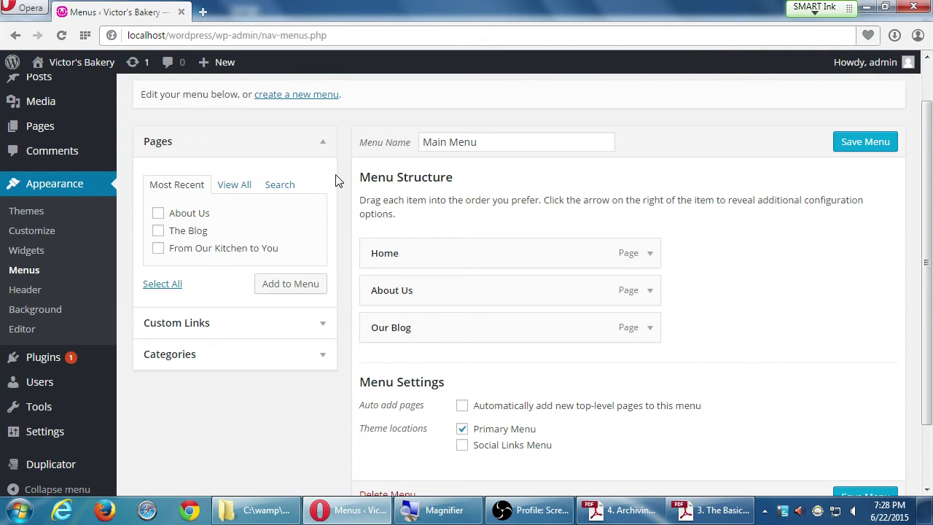
{"action": "key", "text": "super+plus"}
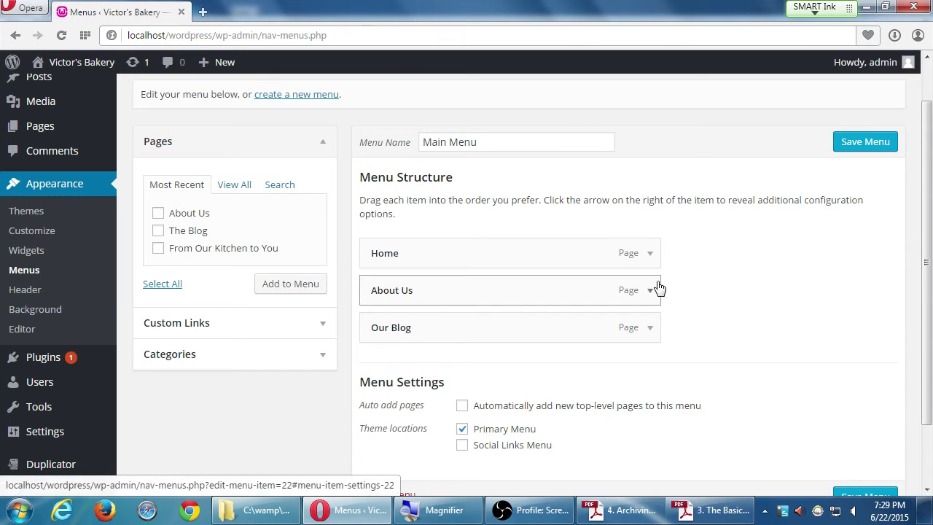
{"action": "scroll", "coordinate": [650, 292], "scroll_direction": "down", "scroll_amount": 2}
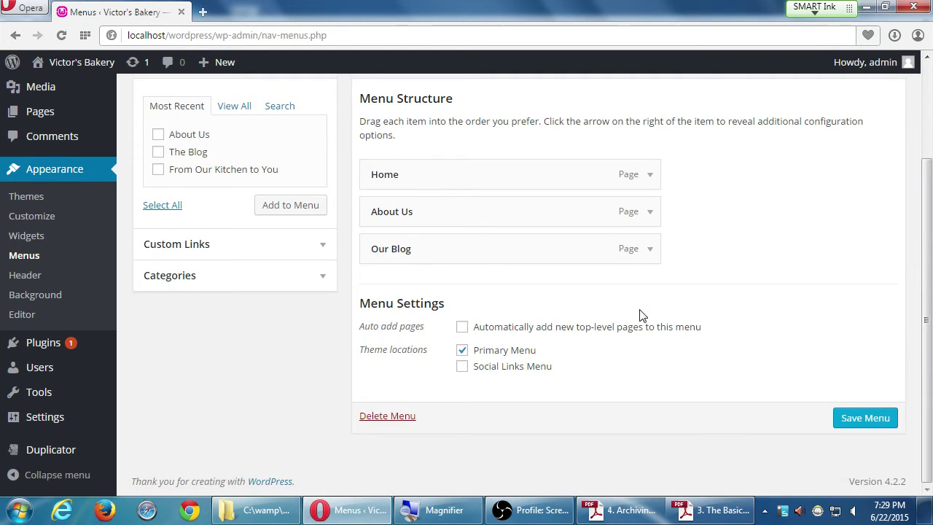
{"action": "scroll", "coordinate": [640, 315], "scroll_direction": "up", "scroll_amount": 3}
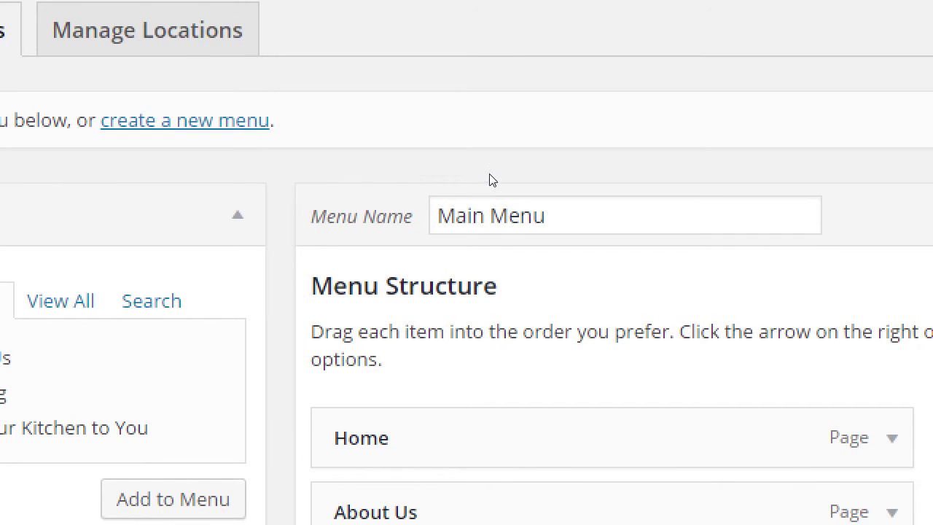
Create a new menu named Social
{"action": "left_click_drag", "start_coordinate": [449, 183], "coordinate": [409, 181]}
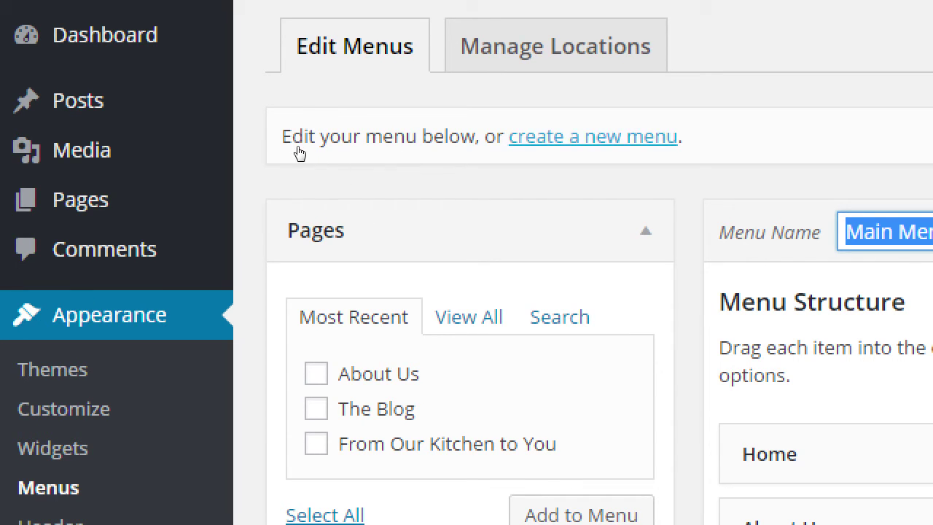
{"action": "key", "text": "Return"}
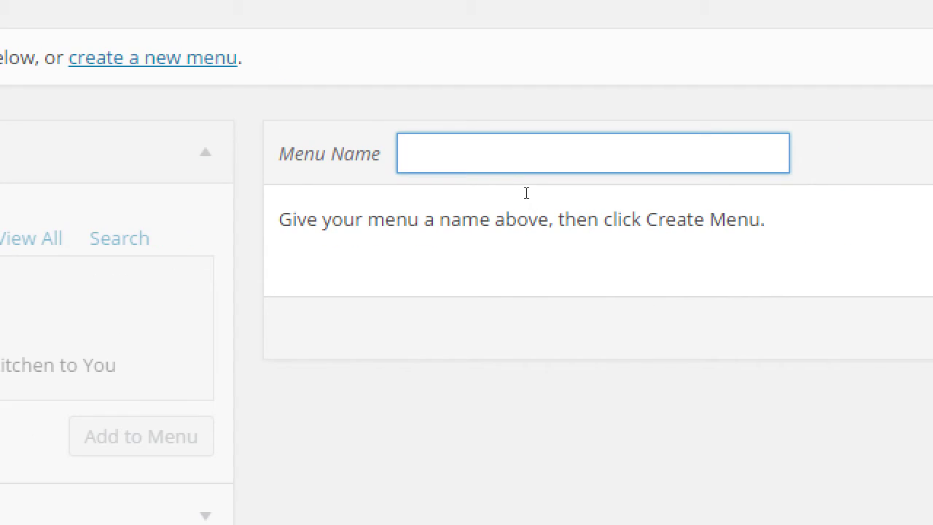
{"action": "type", "text": "Social"}
{"action": "key", "text": "Return"}
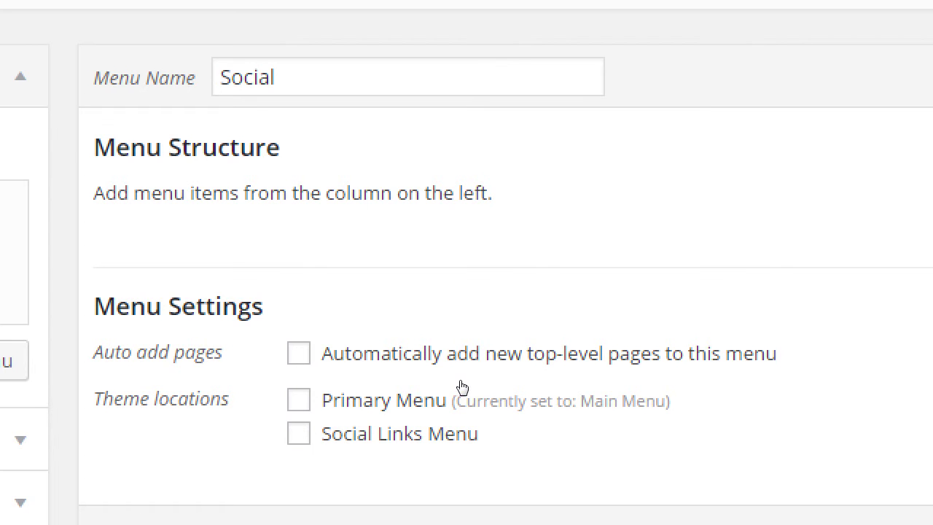
Assign the Social menu to the Social Links Menu theme location and expand the custom link options
{"action": "key", "text": "space"}
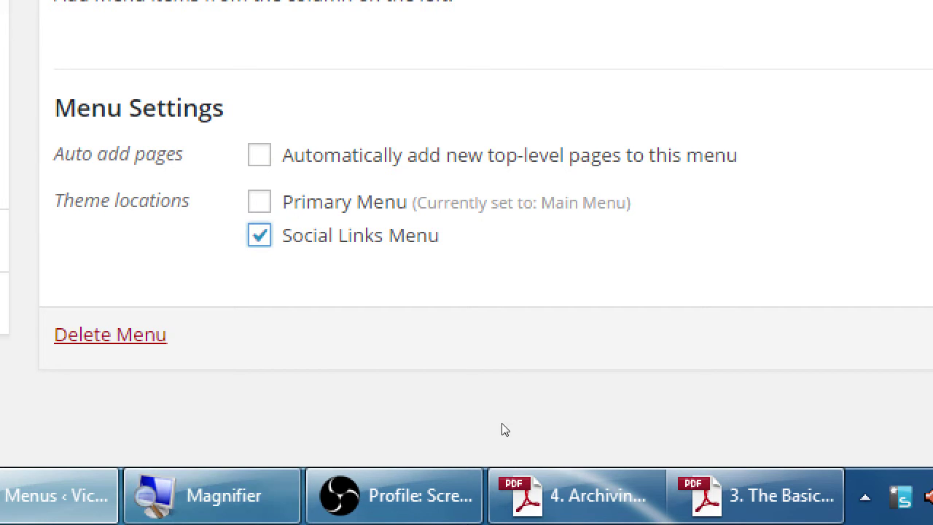
{"action": "scroll", "coordinate": [505, 430], "scroll_direction": "down", "scroll_amount": 2}
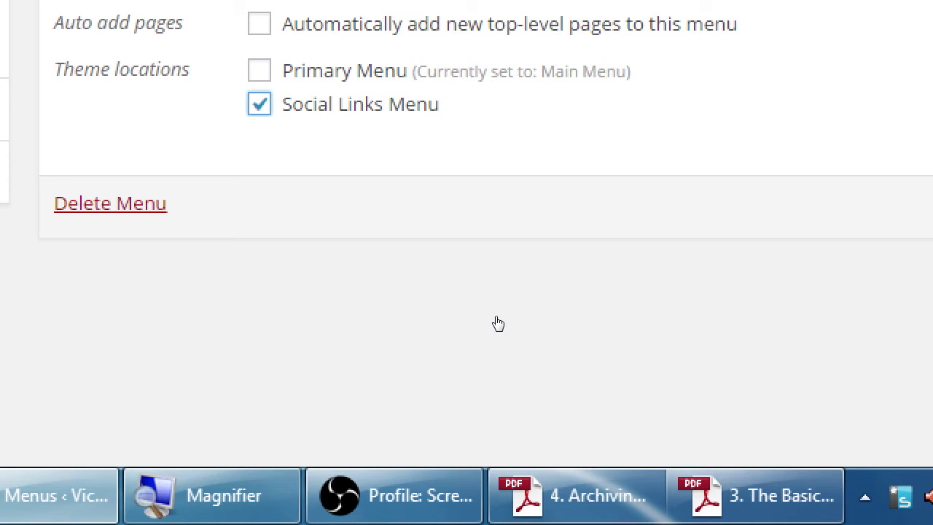
{"action": "key", "text": "super+minus"}
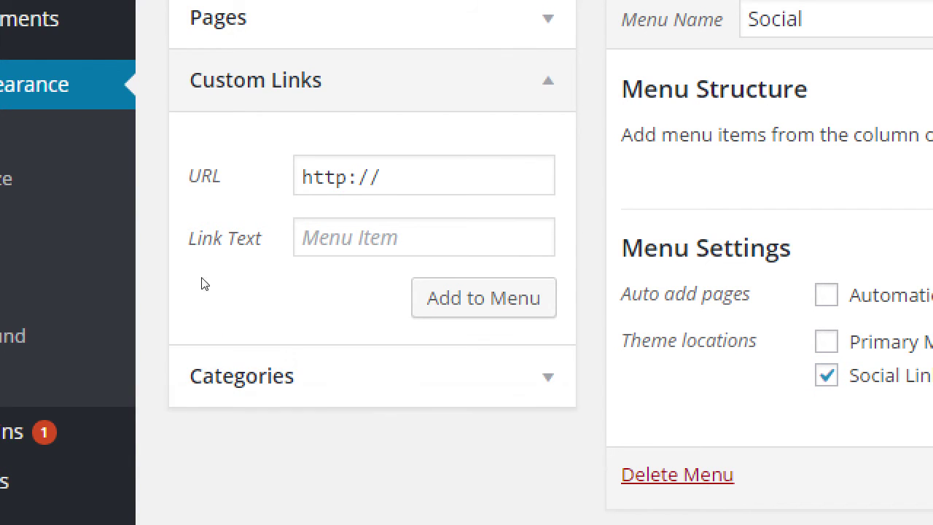
{"action": "left_click", "coordinate": [329, 188]}
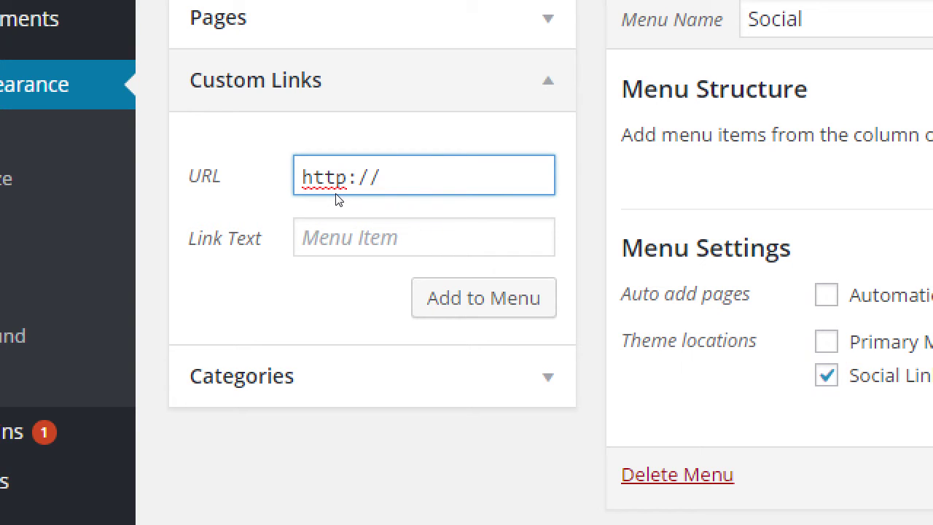
{"action": "type", "text": "facebook.com/p"}
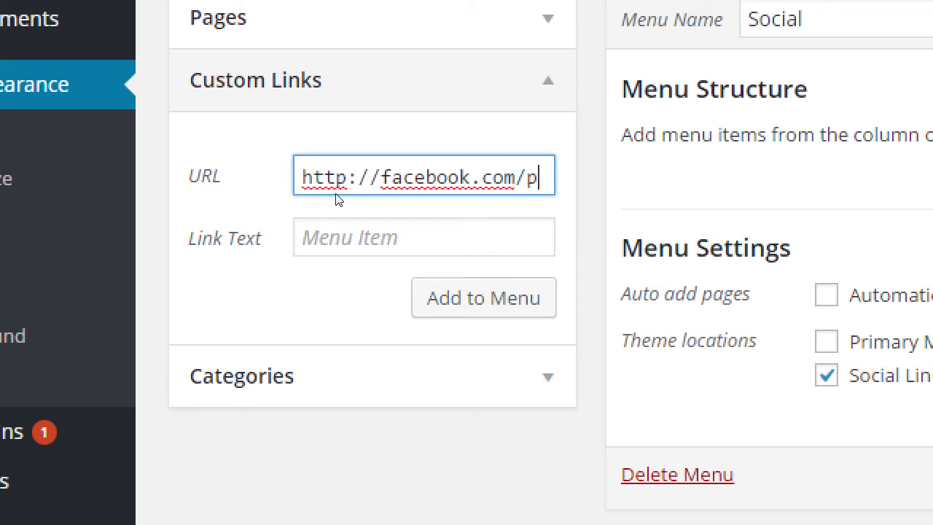
{"action": "type", "text": "mdinteractive"}
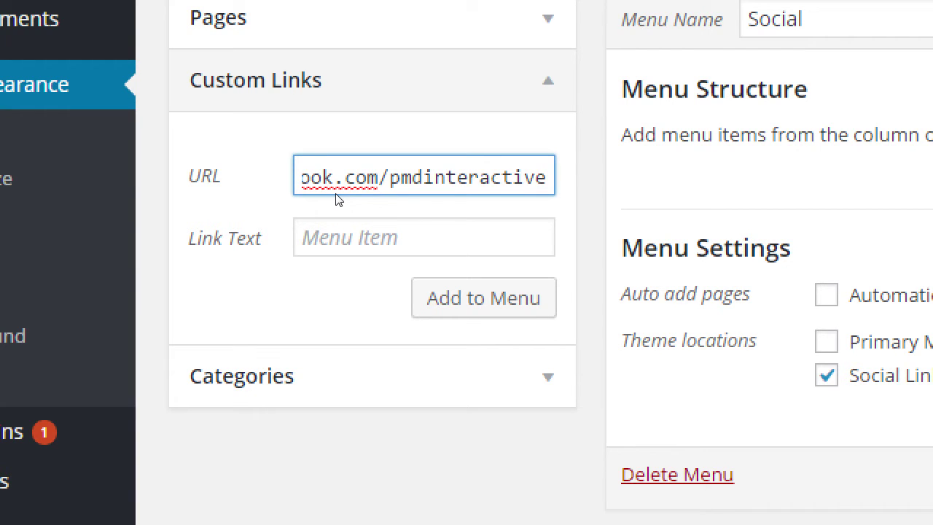
{"action": "key", "text": "Tab"}
{"action": "type", "text": "Facebook"}
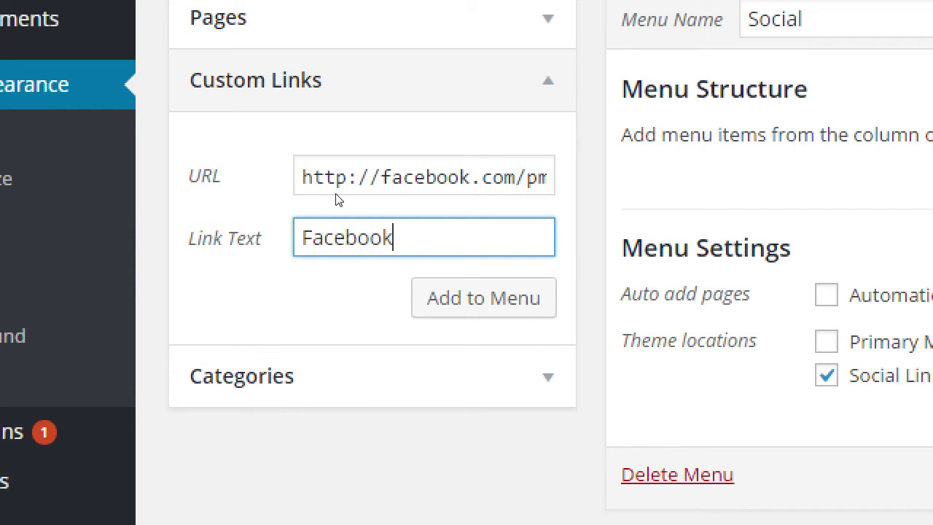
{"action": "left_click_drag", "start_coordinate": [277, 214], "coordinate": [371, 216]}
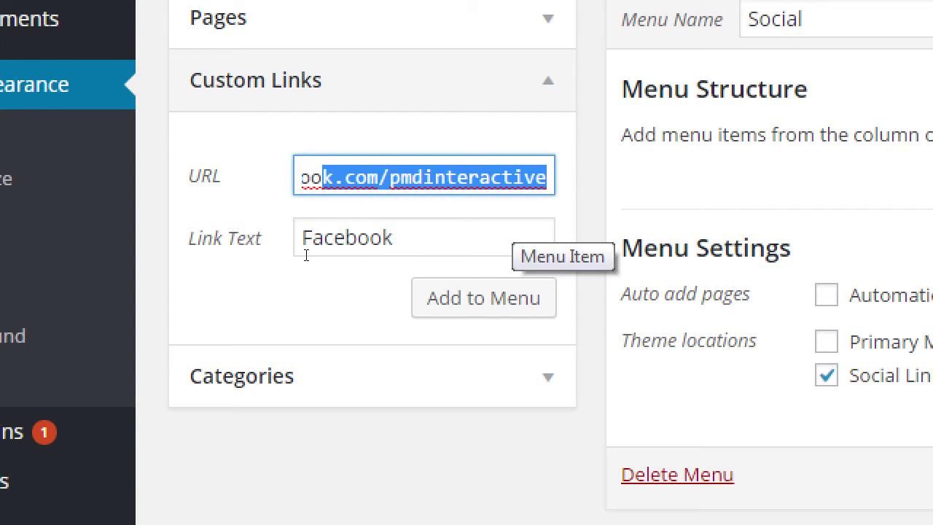
{"action": "key", "text": "Return"}
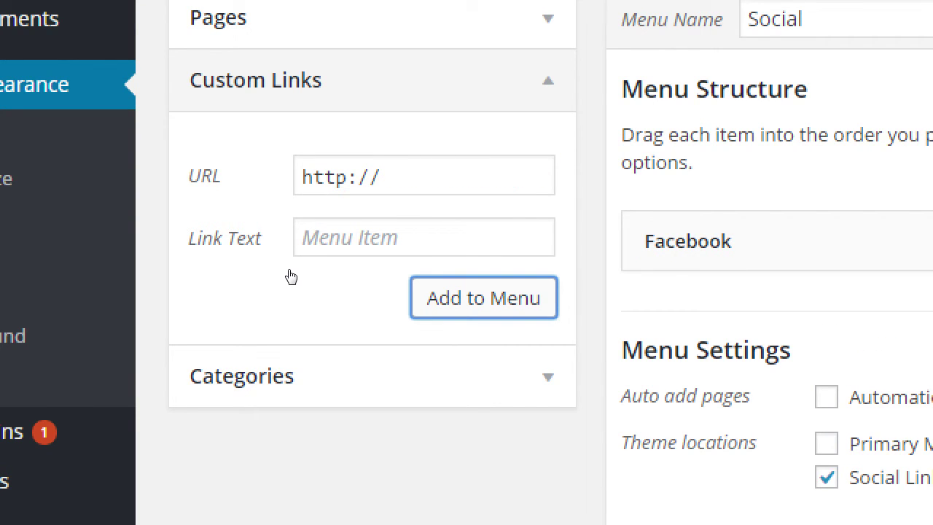
{"action": "key", "text": "shift+Tab"}
{"action": "key", "text": "shift+Tab"}
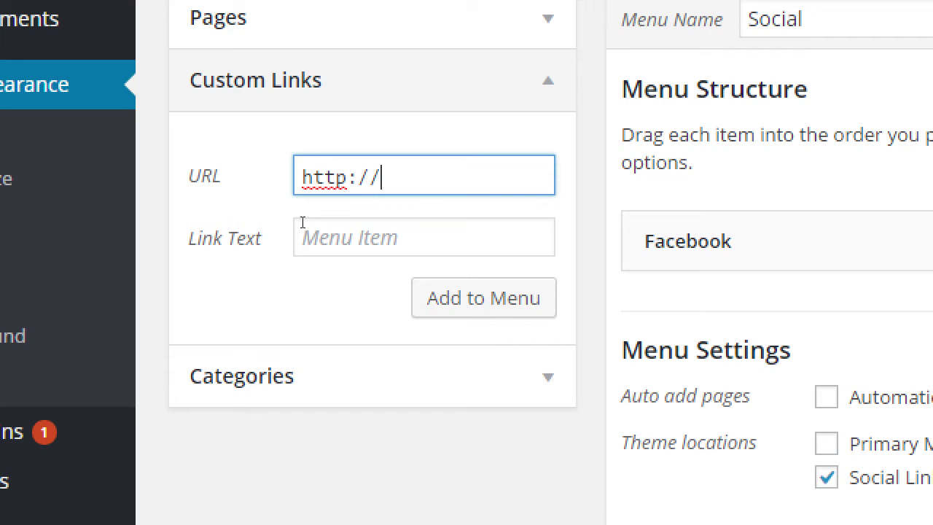
{"action": "type", "text": "twitter."}
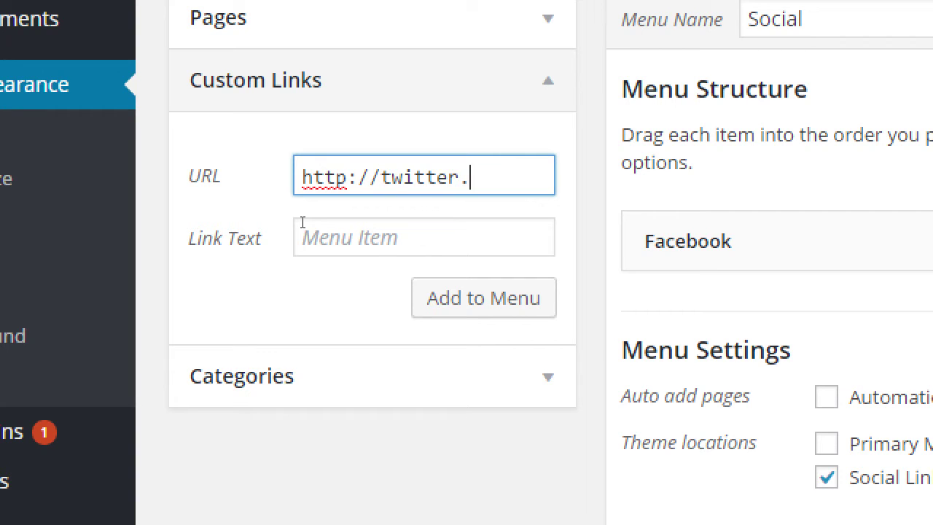
{"action": "type", "text": "com/"}
{"action": "type", "text": "pm"}
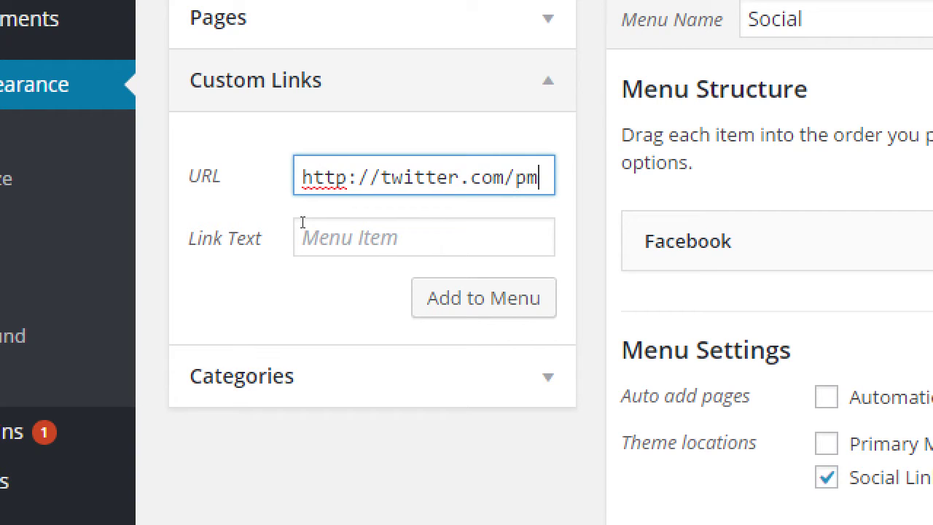
{"action": "type", "text": "dinteractiv3e"}
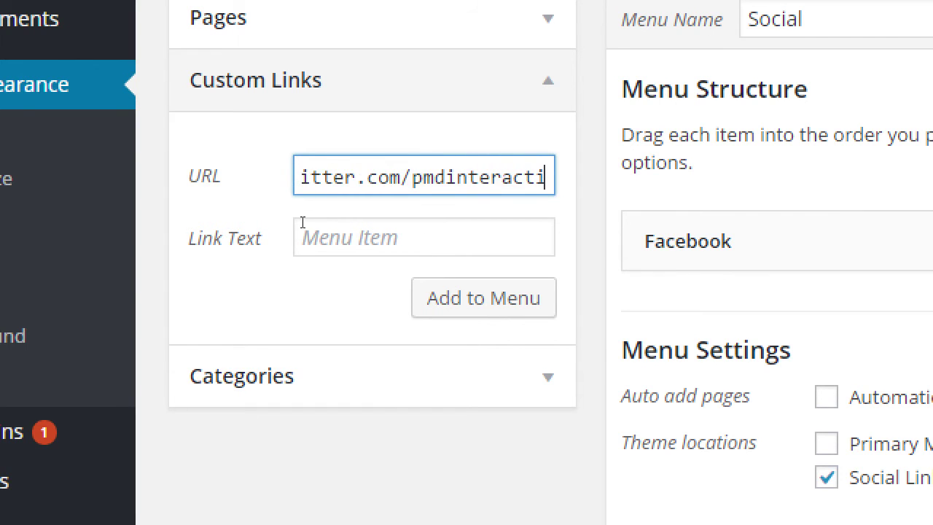
{"action": "key", "text": "BackSpace"}
{"action": "key", "text": "BackSpace"}
{"action": "type", "text": "e"}
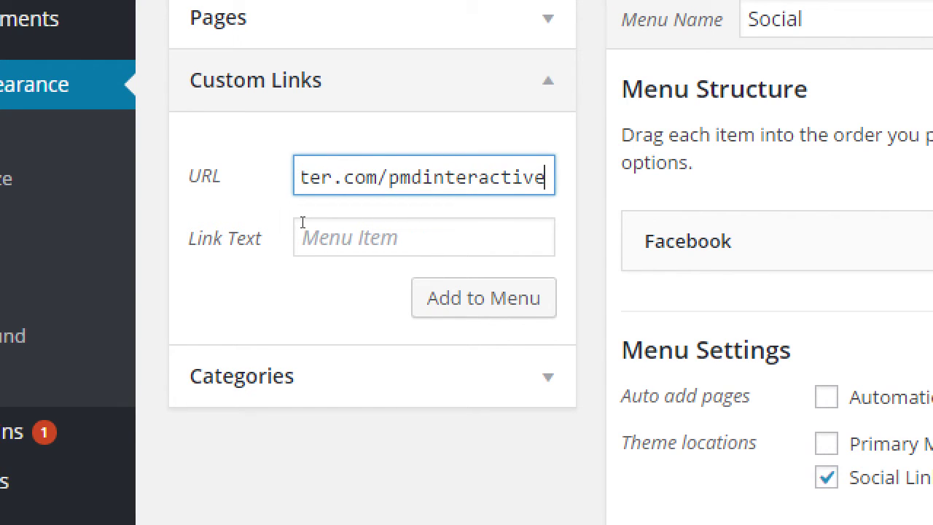
Set the second custom link's text to Twitter and add it to the Social menu
{"action": "left_click", "coordinate": [303, 223]}
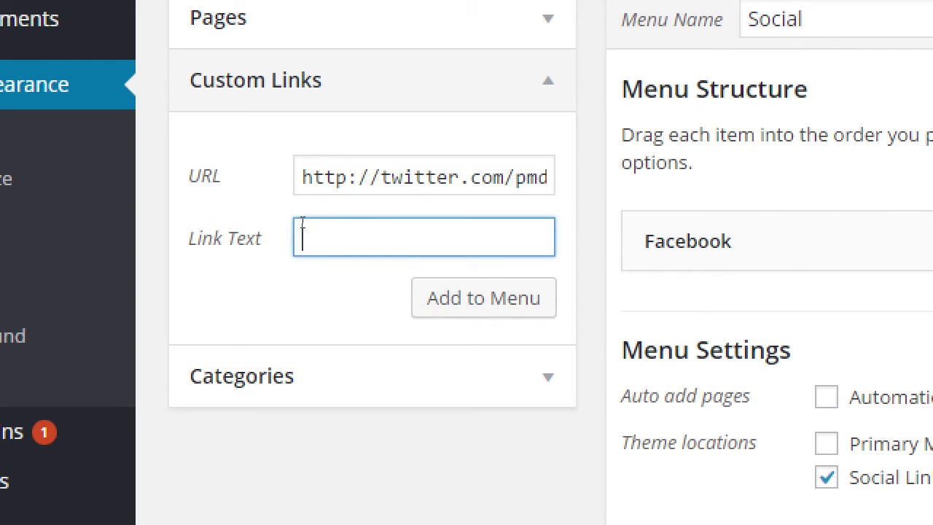
{"action": "key", "text": "shift+Tab"}
{"action": "key", "text": "Tab"}
{"action": "type", "text": "Twitter"}
{"action": "key", "text": "shift+Tab"}
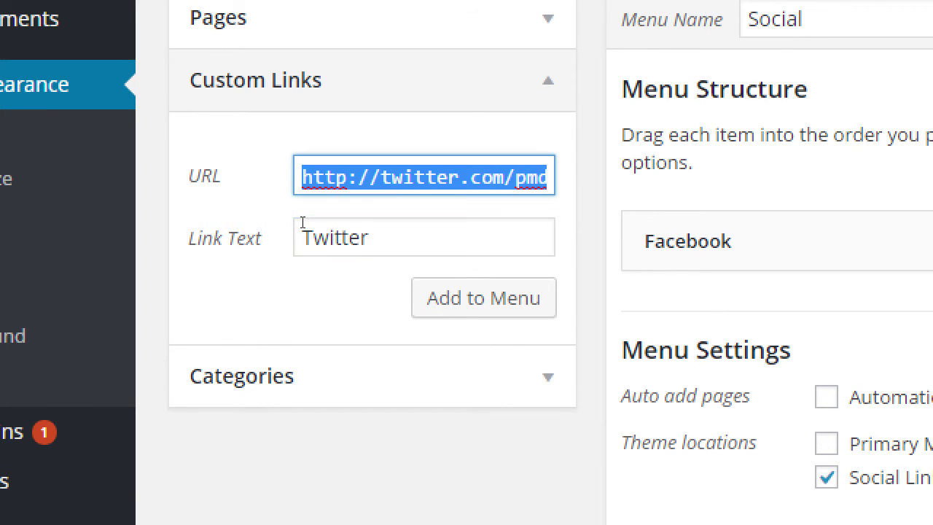
{"action": "key", "text": "End"}
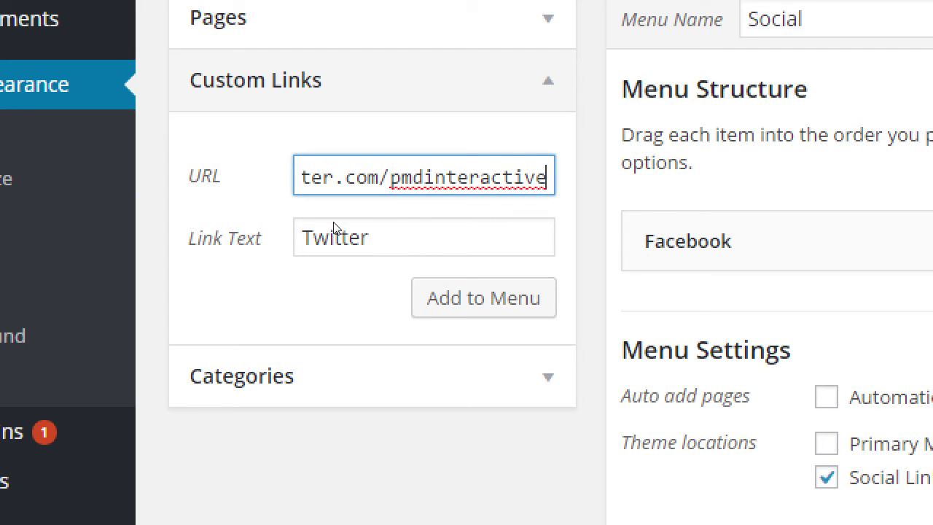
{"action": "key", "text": "Tab"}
{"action": "key", "text": "Tab"}
{"action": "key", "text": "Return"}
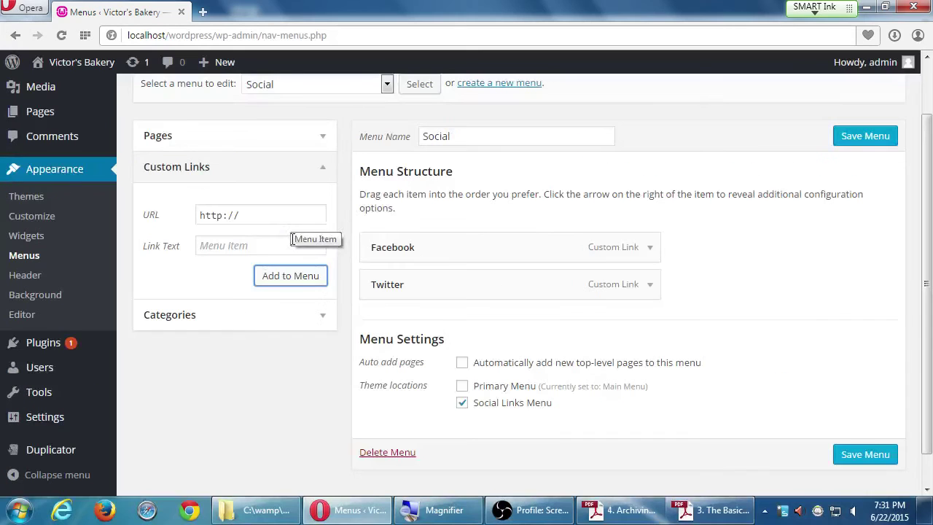
Save the Social menu and visit the live site
{"action": "left_click", "coordinate": [850, 142]}
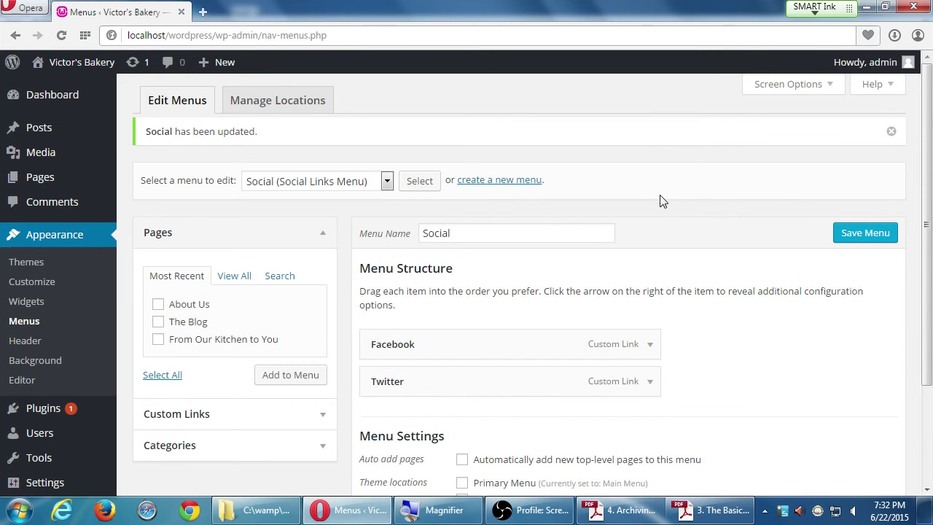
{"action": "mouse_move", "coordinate": [99, 71]}
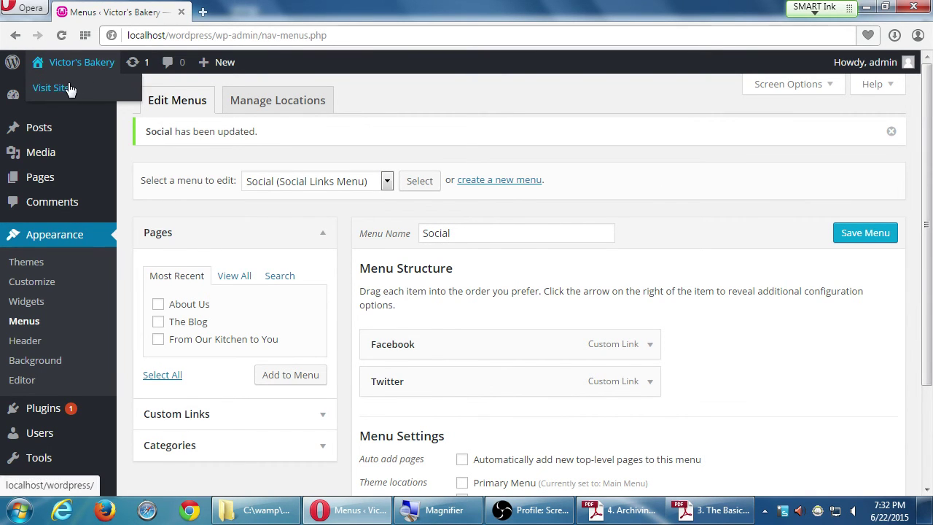
{"action": "left_click", "coordinate": [69, 88]}
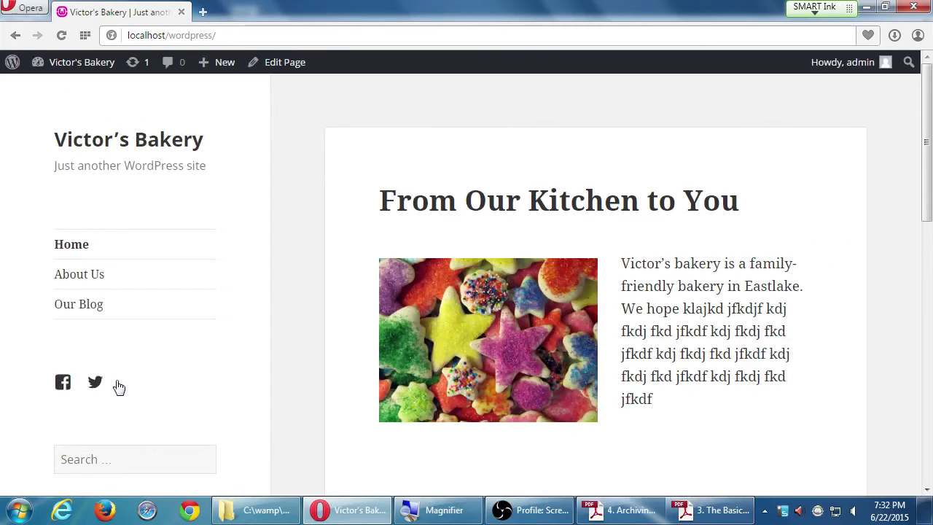
Test the Twitter icon link, look through the profile page it leads to, and return to the site's home page
{"action": "left_click", "coordinate": [191, 376]}
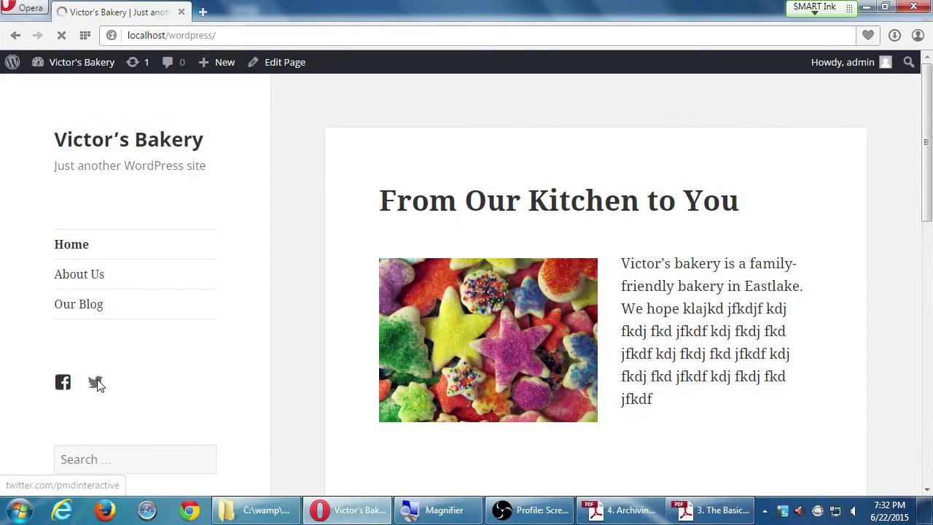
{"action": "left_click", "coordinate": [113, 388]}
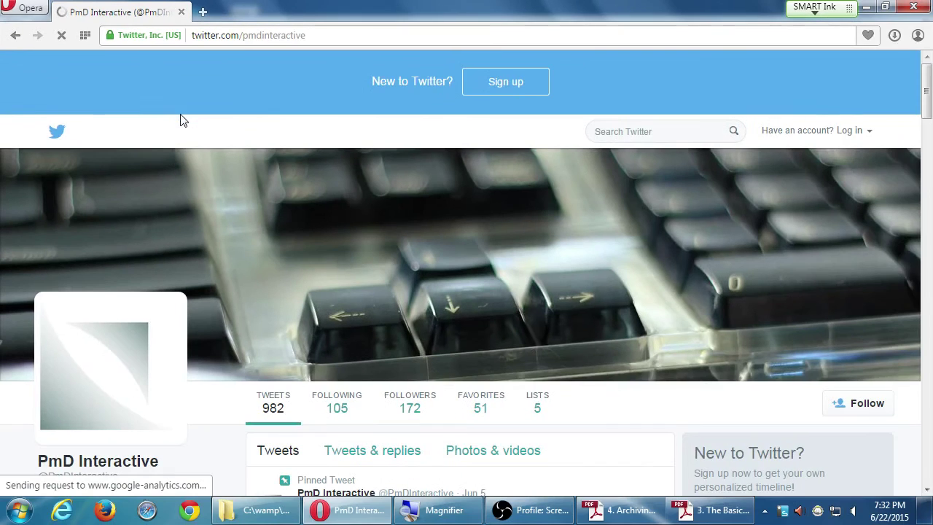
{"action": "scroll", "coordinate": [308, 224], "scroll_direction": "down", "scroll_amount": 2}
{"action": "scroll", "coordinate": [308, 228], "scroll_direction": "down", "scroll_amount": 3}
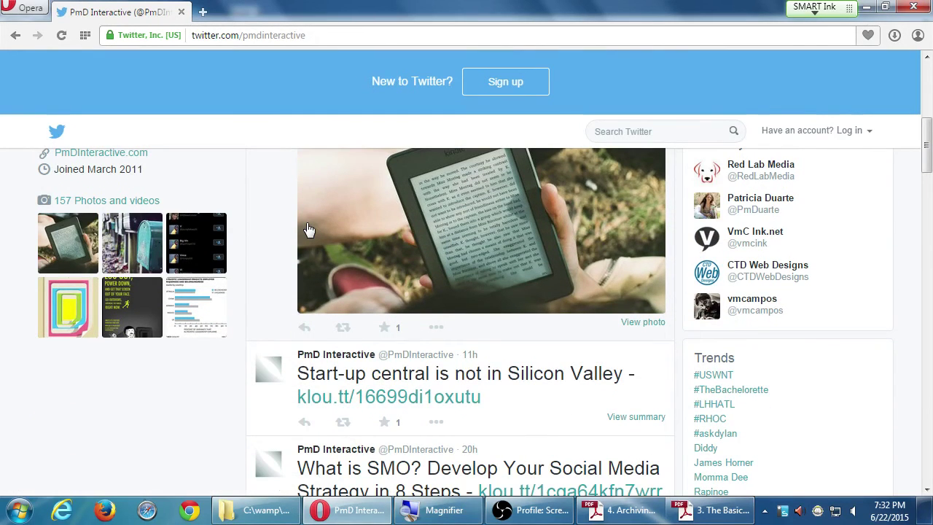
{"action": "key", "text": "alt+Left"}
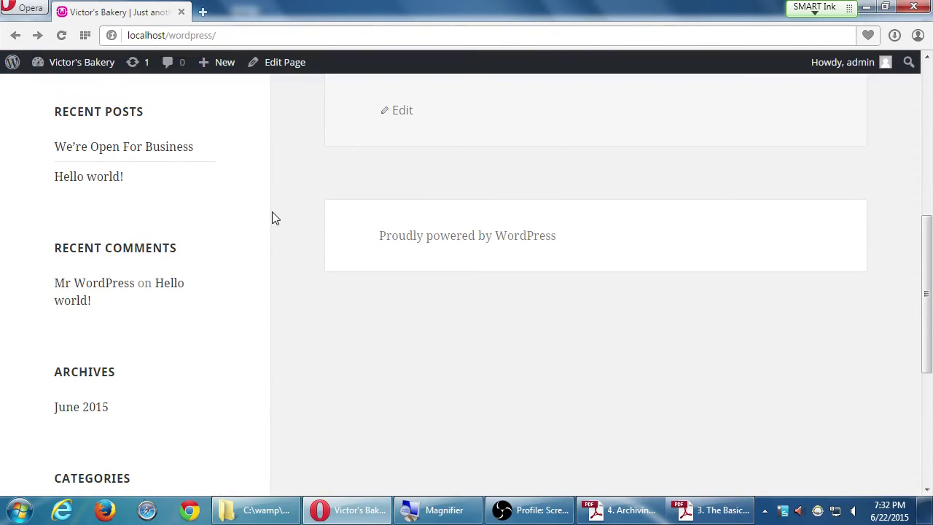
{"action": "scroll", "coordinate": [262, 230], "scroll_direction": "up", "scroll_amount": 6}
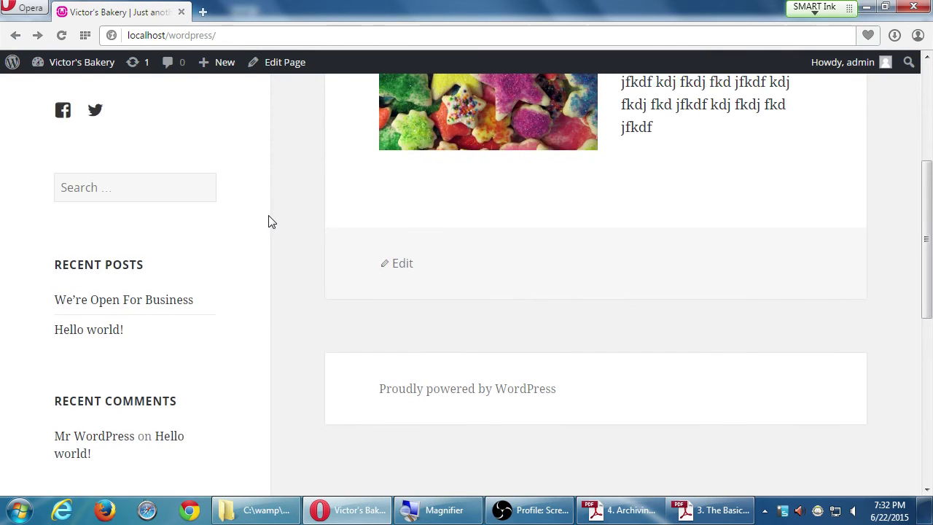
Return to the Menus management screen and review the menus available for editing, keeping Social (Social Links Menu) selected
{"action": "mouse_move", "coordinate": [80, 64]}
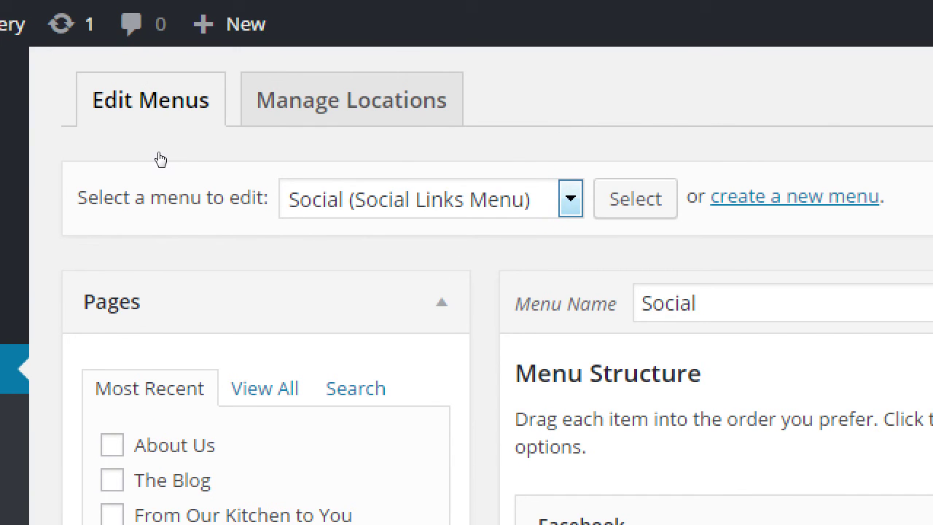
{"action": "key", "text": "alt+Down"}
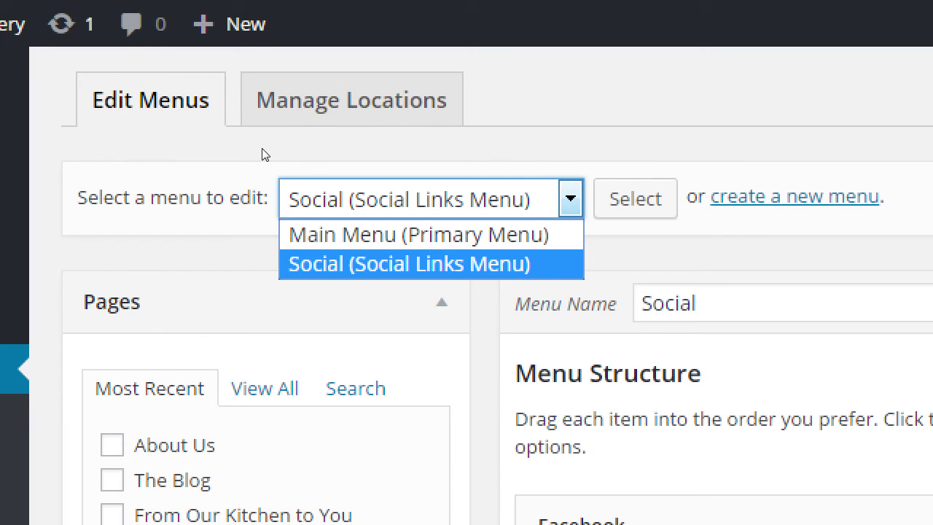
{"action": "key", "text": "Up"}
{"action": "key", "text": "Down"}
{"action": "key", "text": "Up"}
{"action": "key", "text": "Down"}
{"action": "key", "text": "Up"}
{"action": "key", "text": "Down"}
{"action": "key", "text": "Up"}
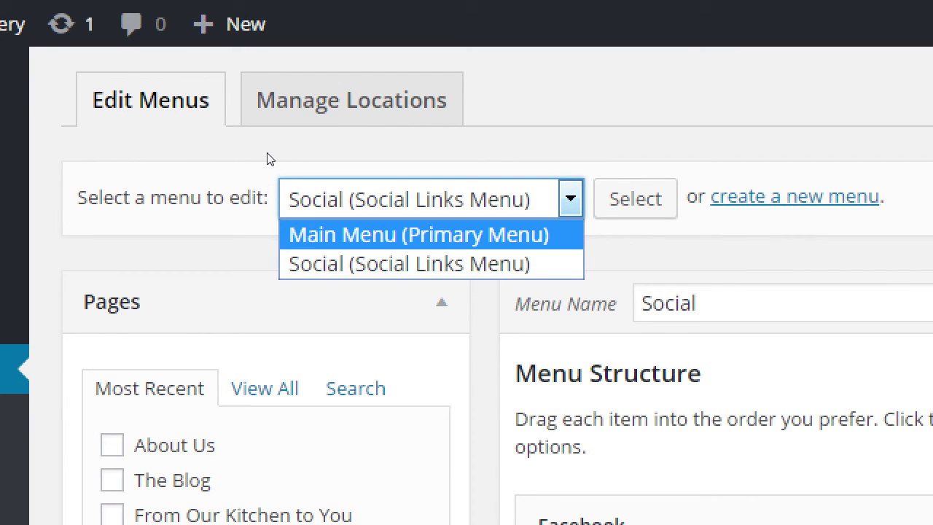
{"action": "key", "text": "Down"}
{"action": "key", "text": "Return"}
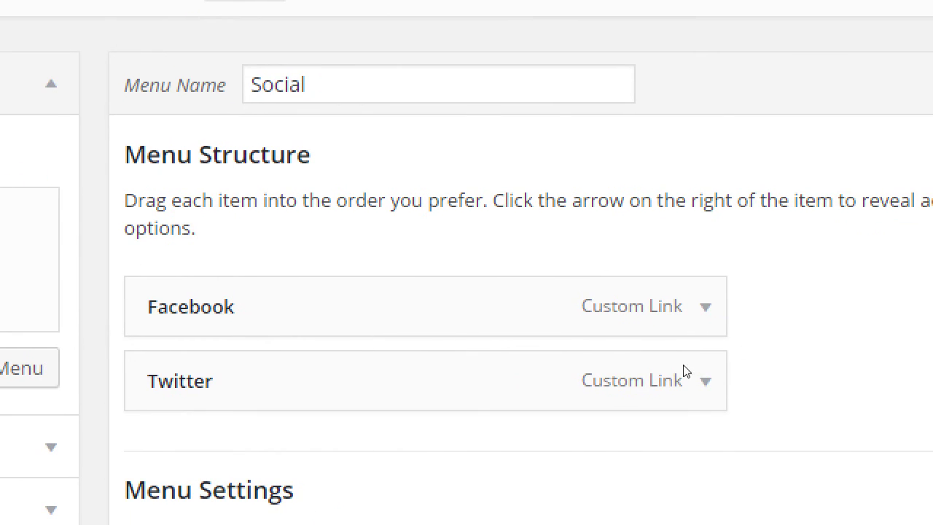
Expand the Twitter item's settings and enable the Link Target advanced menu property in the screen options
{"action": "left_click", "coordinate": [651, 332]}
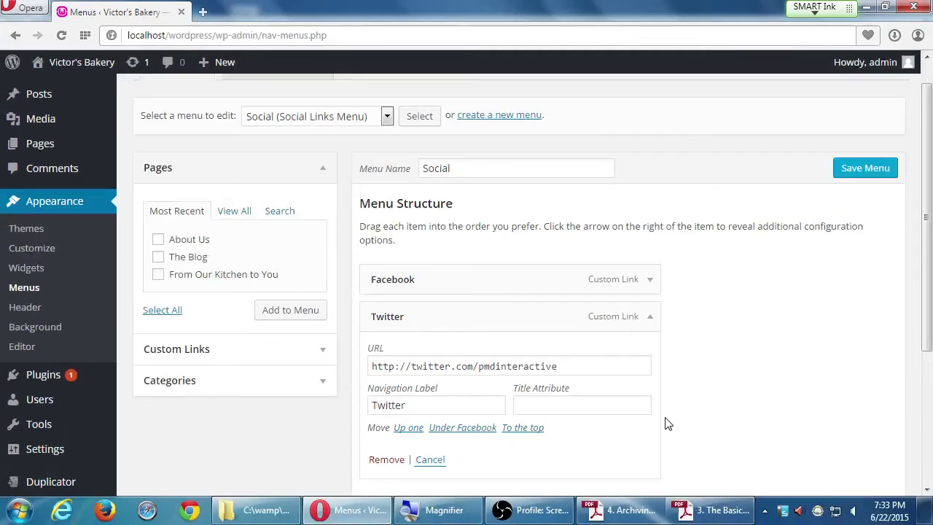
{"action": "scroll", "coordinate": [838, 233], "scroll_direction": "up", "scroll_amount": 1}
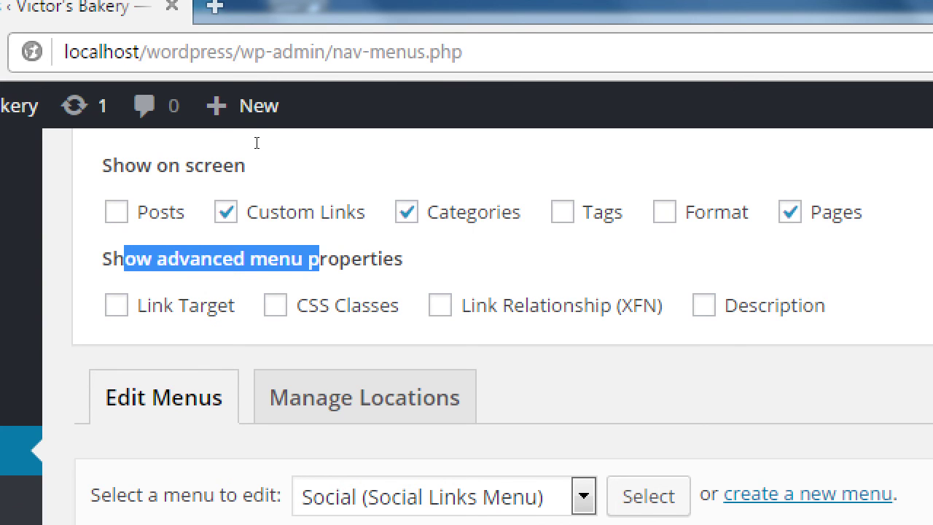
{"action": "key", "text": "space"}
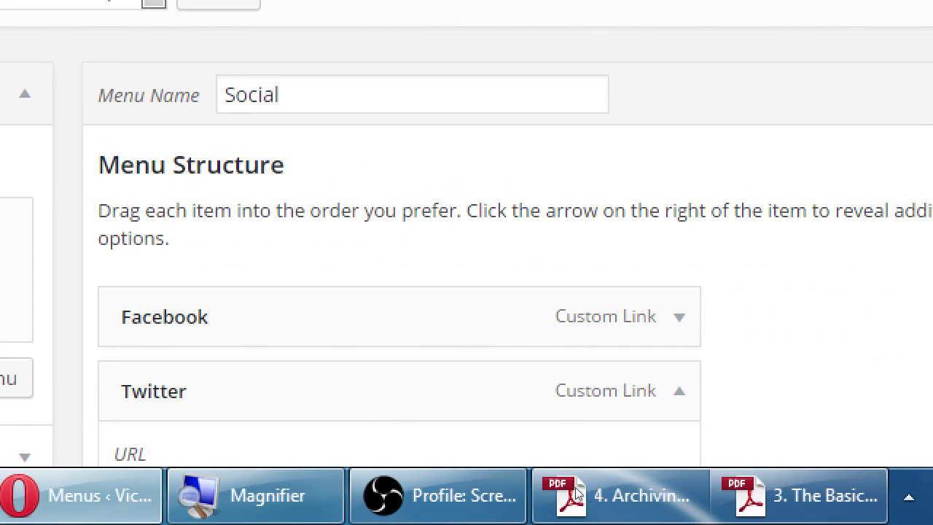
Set the Twitter link to open in a new window/tab and save the Social menu
{"action": "scroll", "coordinate": [576, 494], "scroll_direction": "down", "scroll_amount": 3}
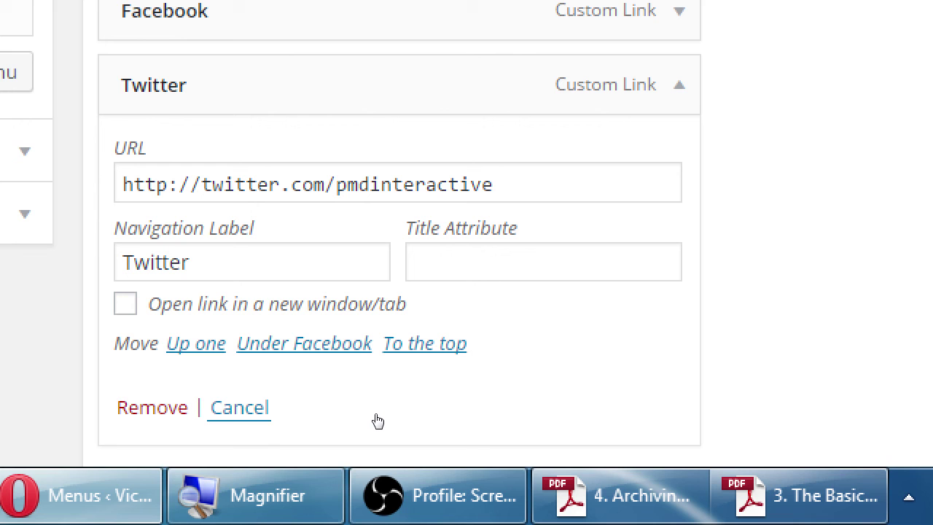
{"action": "key", "text": "space"}
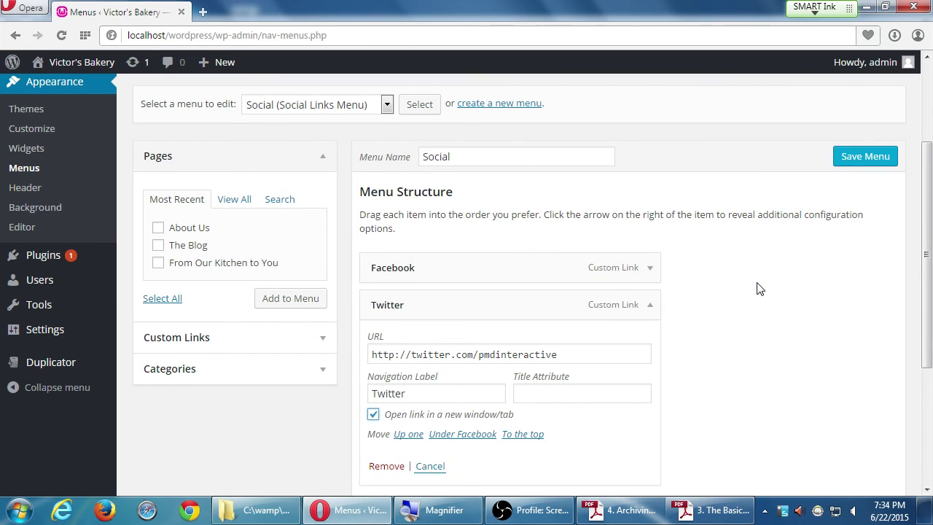
{"action": "left_click", "coordinate": [858, 160]}
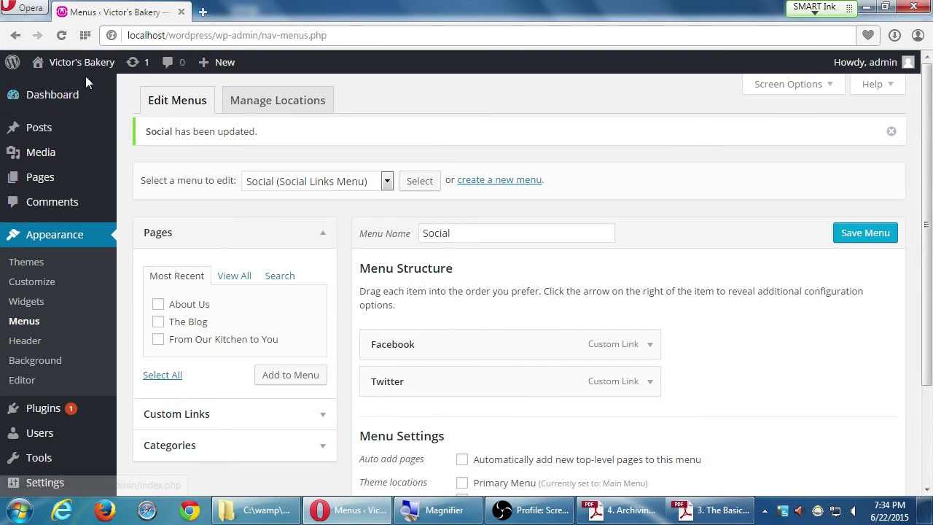
Visit the live site, test the Twitter icon link, and close the Twitter page to return to the site
{"action": "mouse_move", "coordinate": [69, 63]}
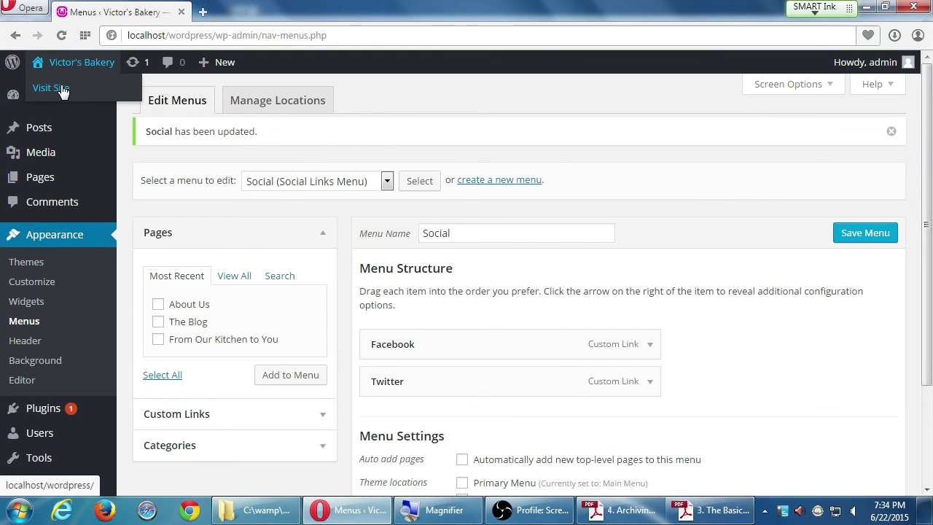
{"action": "left_click", "coordinate": [61, 88]}
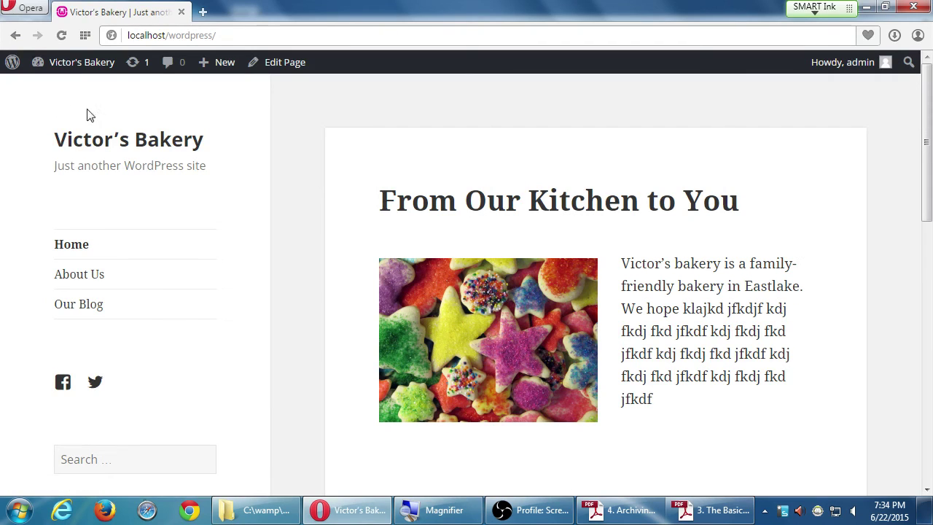
{"action": "left_click", "coordinate": [93, 384]}
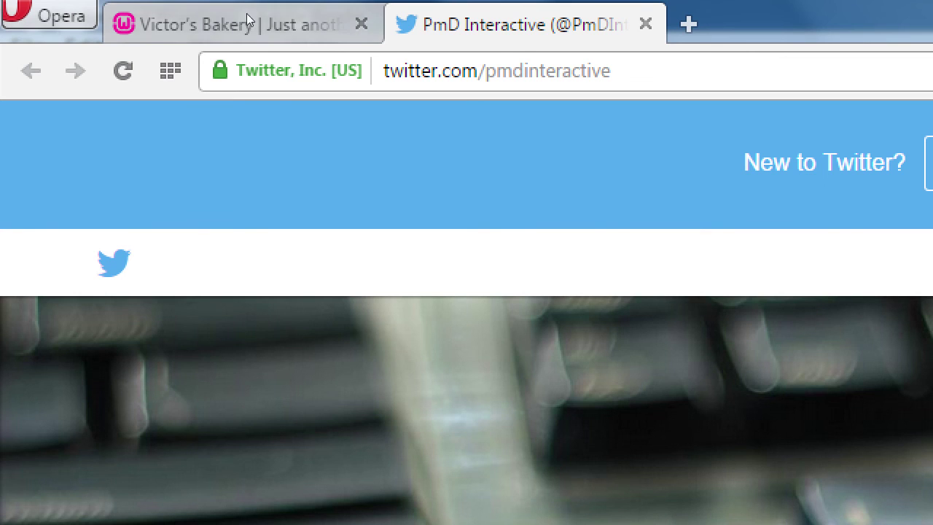
{"action": "left_click", "coordinate": [324, 15]}
{"action": "left_click", "coordinate": [644, 24]}
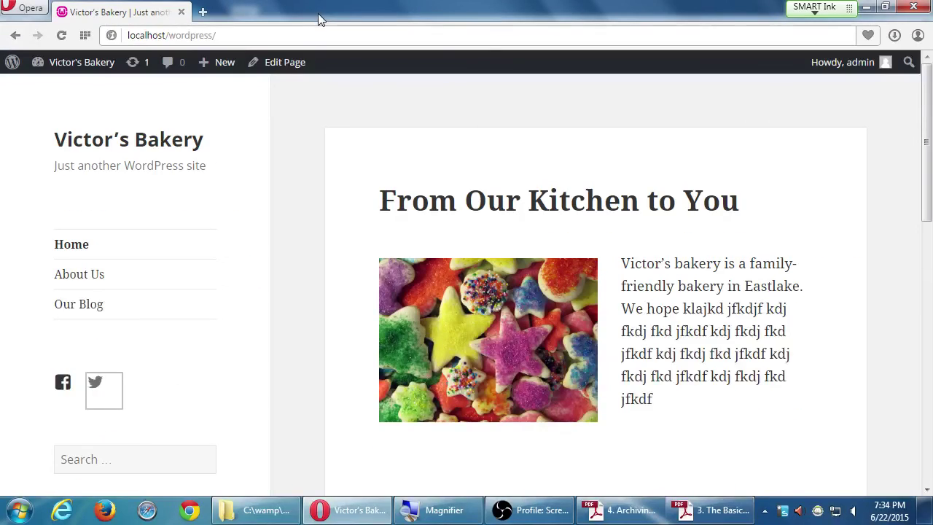